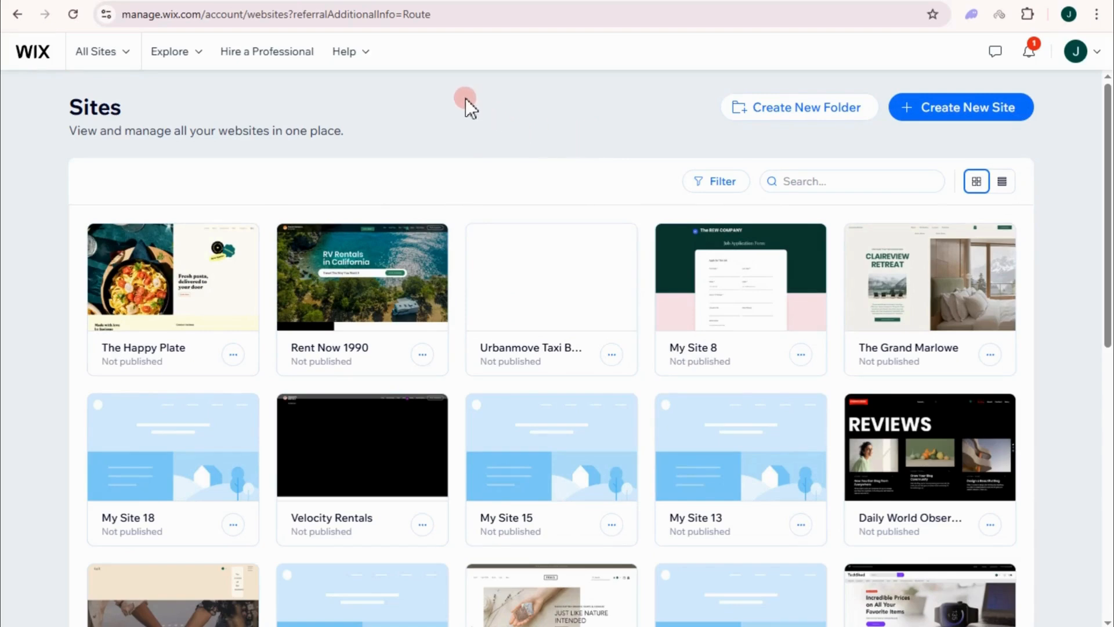
Start creating a new site on the Wix Editor and set it up without the AI chat
{"action": "mouse_move", "coordinate": [365, 298]}
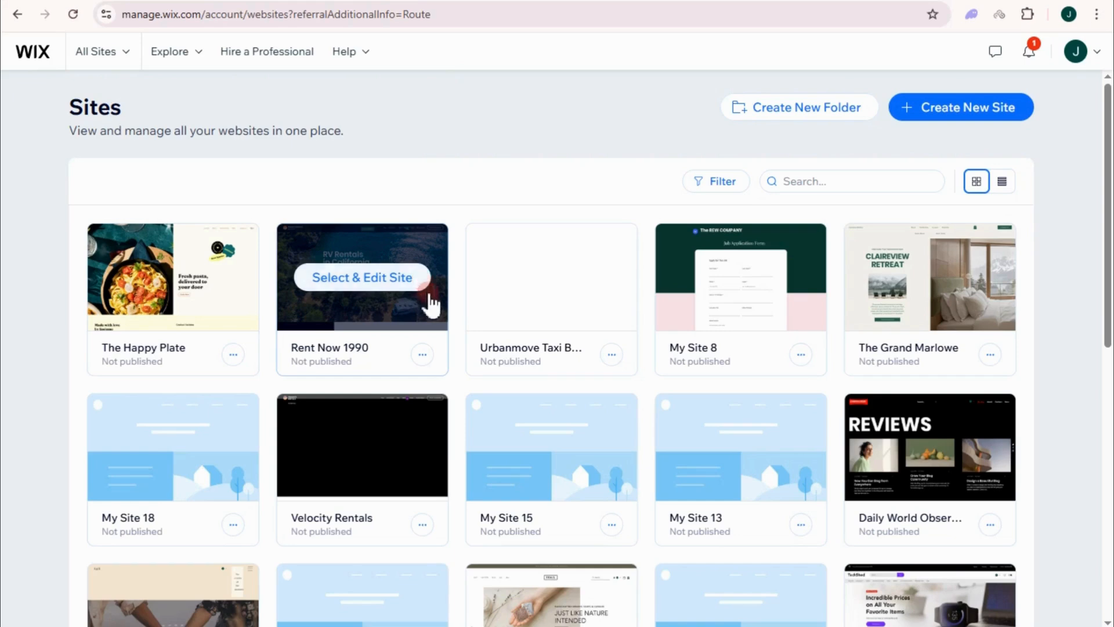
{"action": "left_click", "coordinate": [950, 111]}
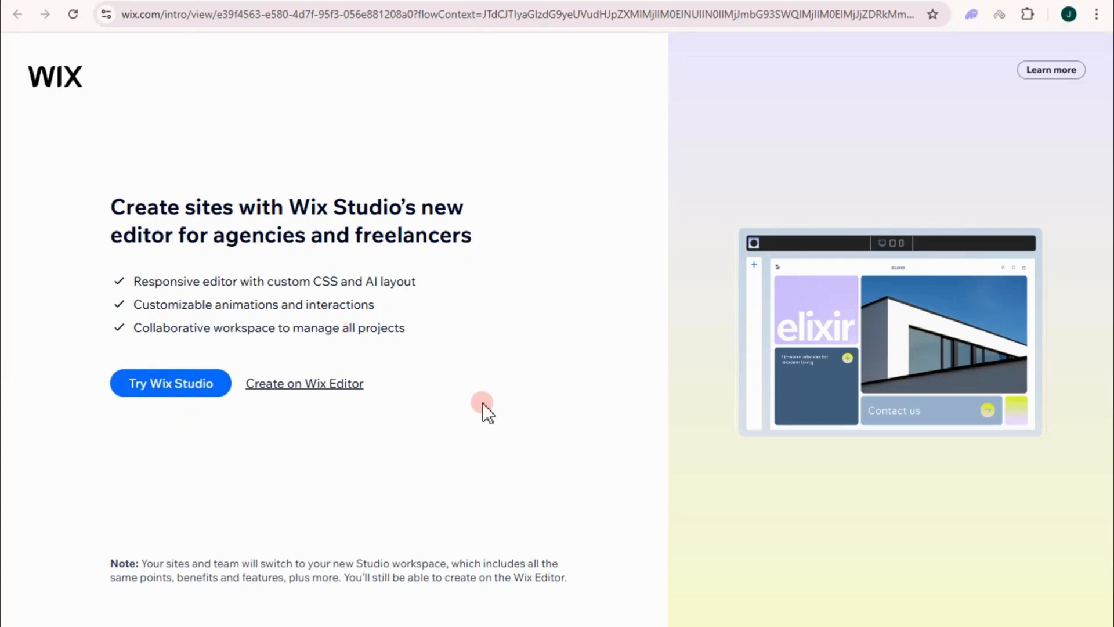
{"action": "left_click", "coordinate": [305, 388]}
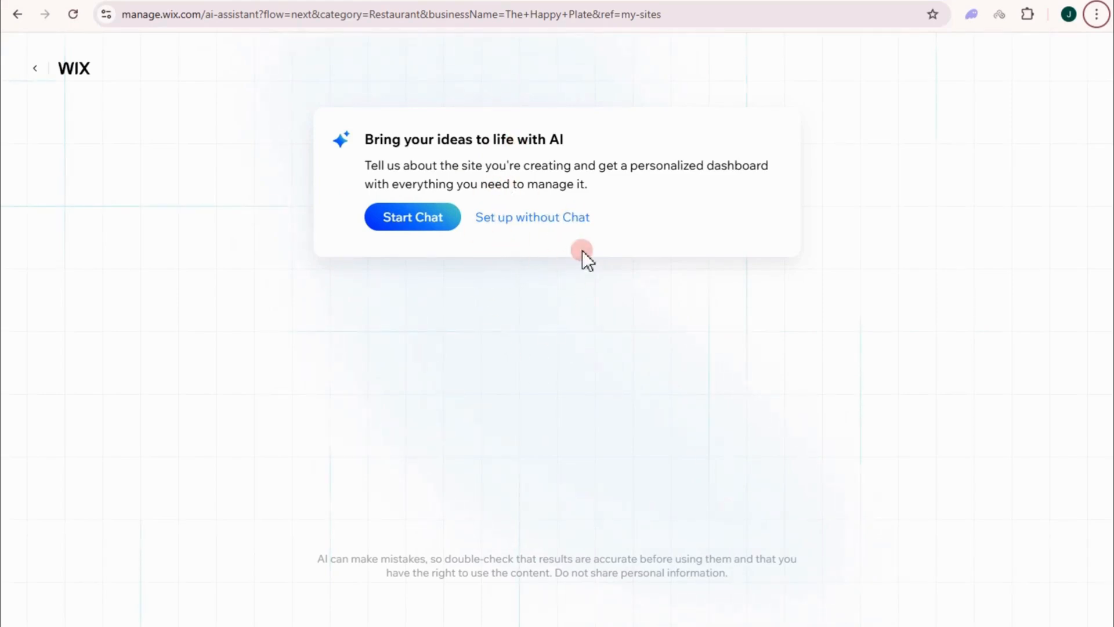
{"action": "left_click", "coordinate": [544, 218]}
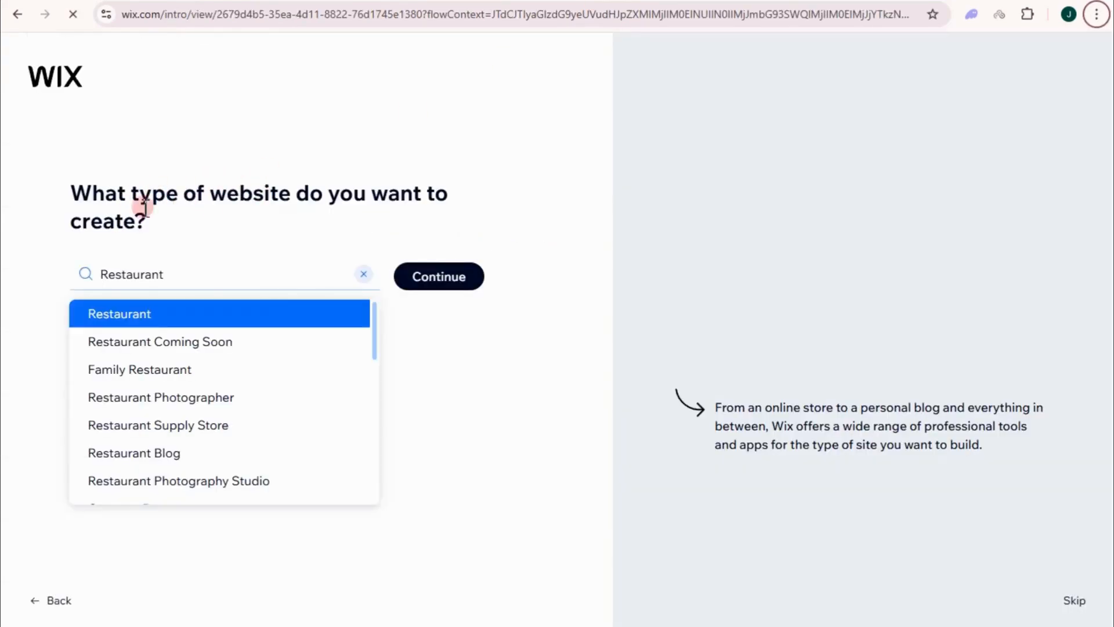
Set the website type to Barber Shop and continue to the business details
{"action": "double_click", "coordinate": [175, 273]}
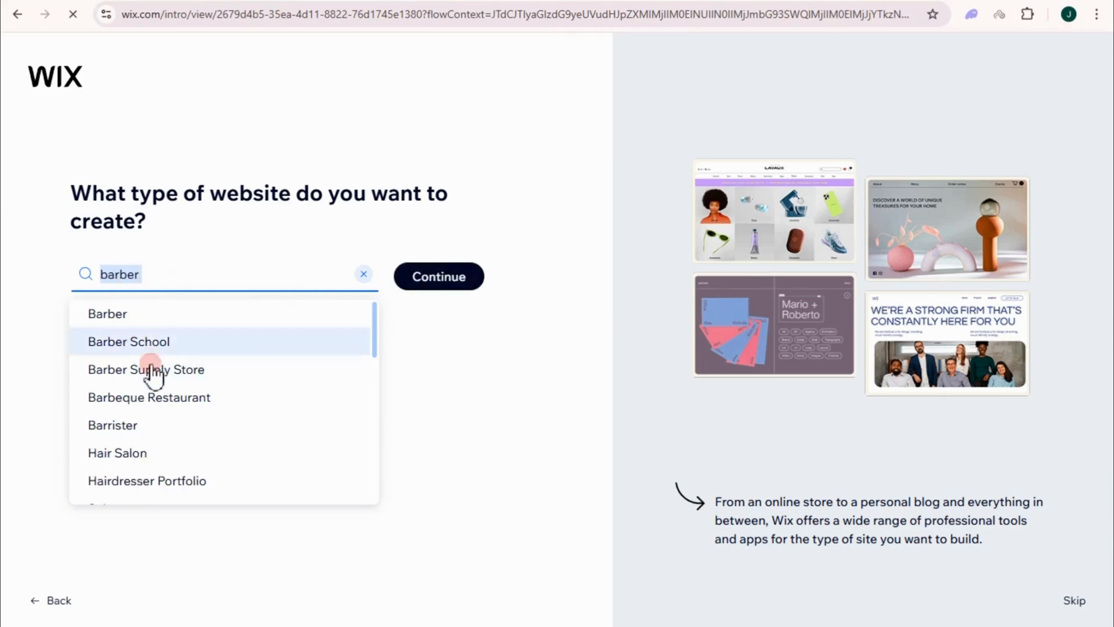
{"action": "scroll", "coordinate": [152, 438], "scroll_direction": "down", "scroll_amount": 5}
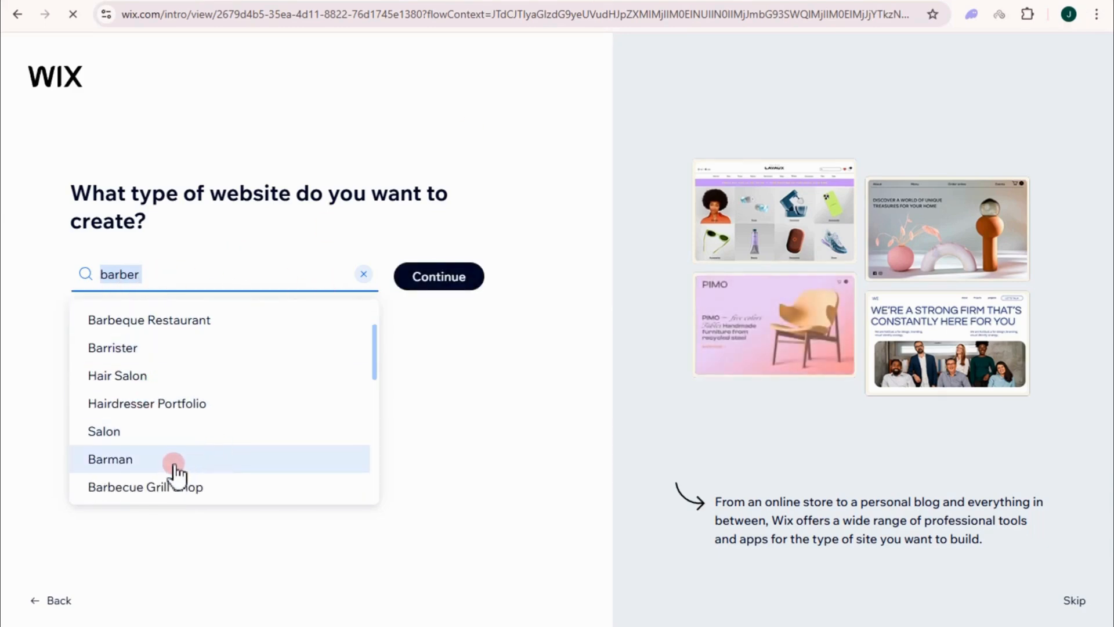
{"action": "scroll", "coordinate": [164, 416], "scroll_direction": "up", "scroll_amount": 5}
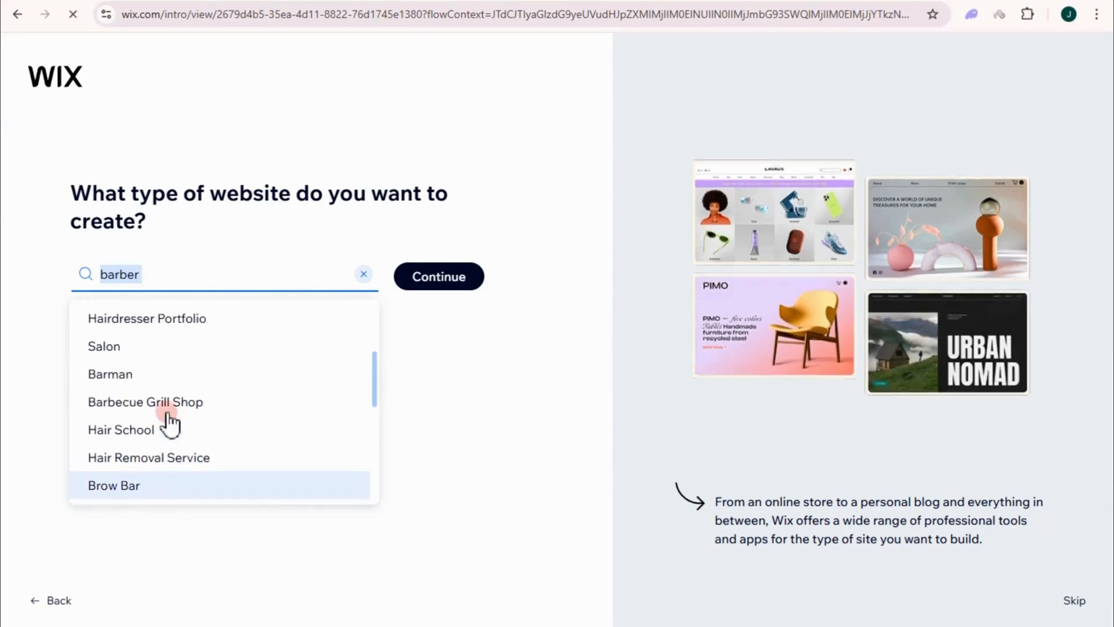
{"action": "left_click", "coordinate": [175, 273]}
{"action": "type", "text": "s"}
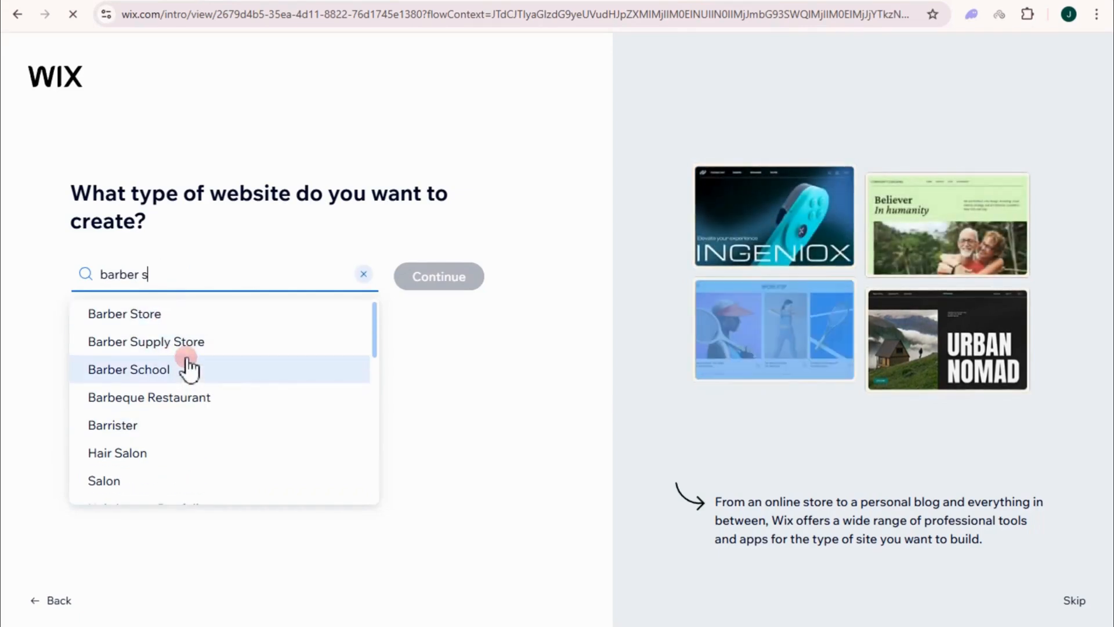
{"action": "type", "text": "h"}
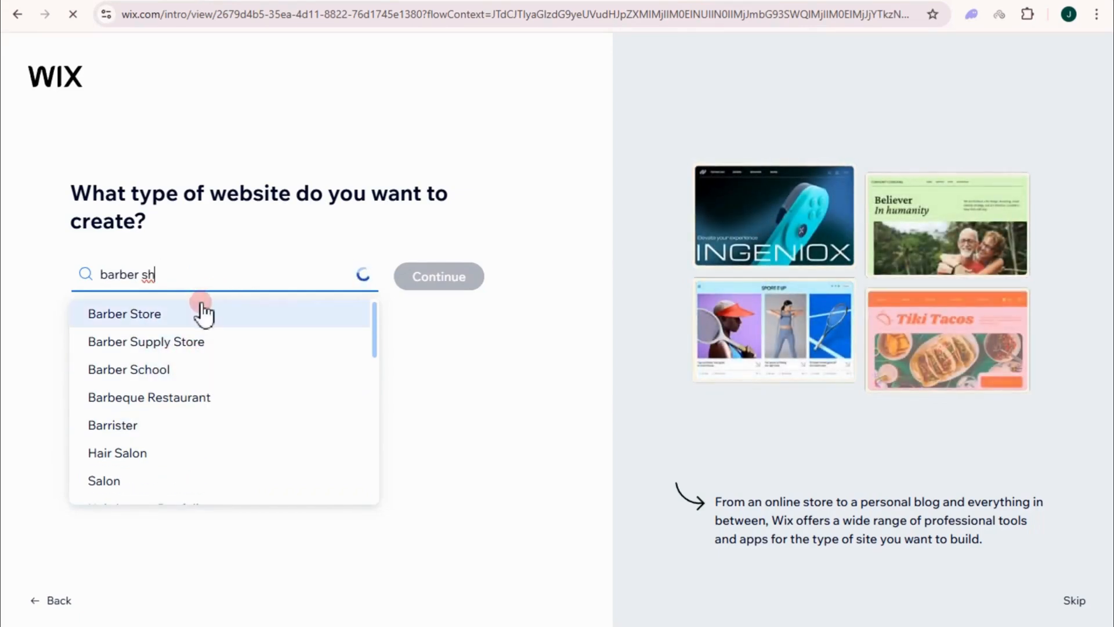
{"action": "left_click", "coordinate": [145, 313]}
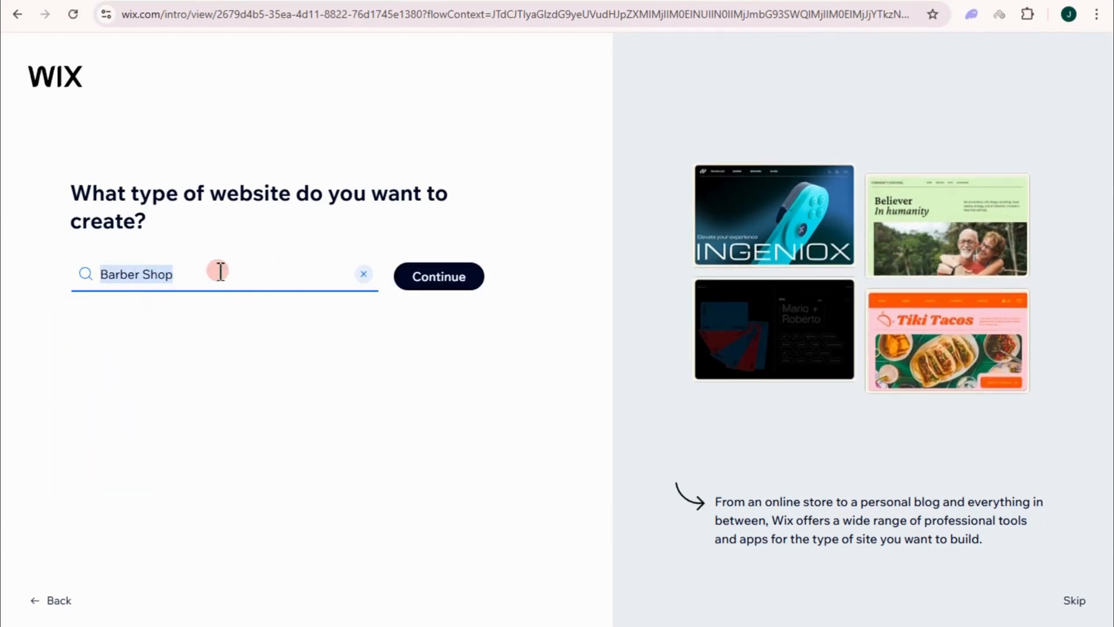
{"action": "left_click", "coordinate": [443, 285]}
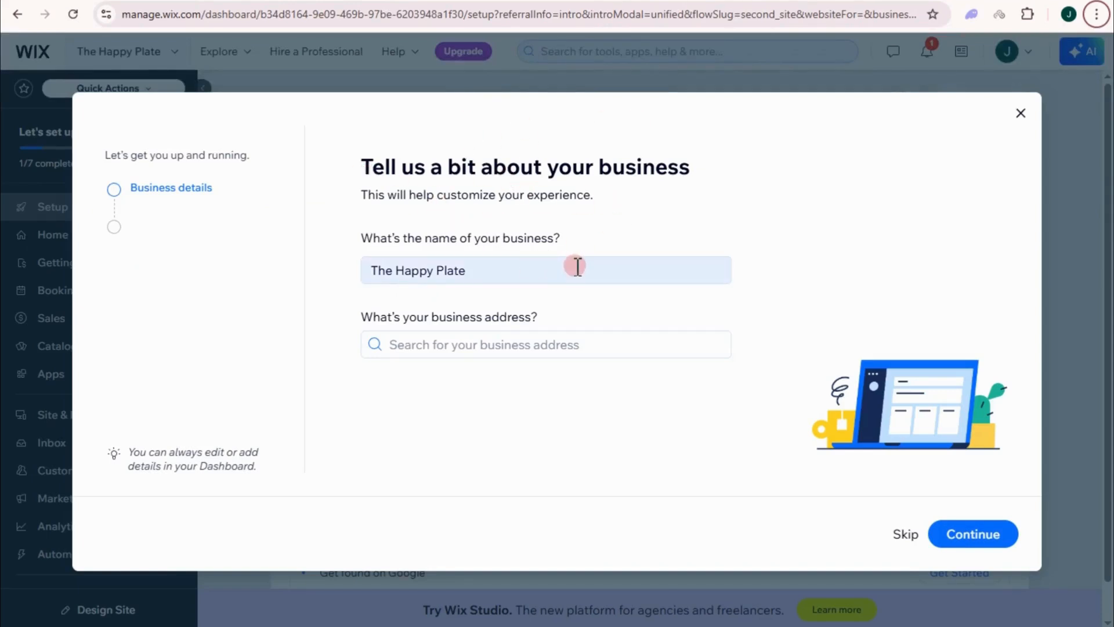
Replace the business name with The Trim Room, enter the business address, and continue to working hours
{"action": "triple_click", "coordinate": [497, 274]}
{"action": "key", "text": "BackSpace"}
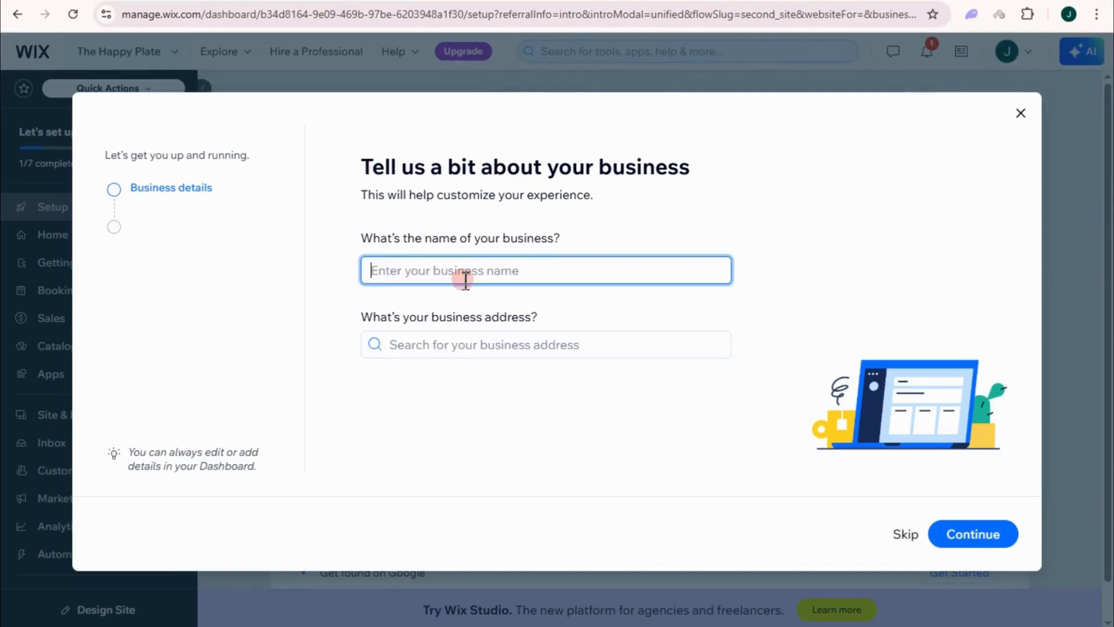
{"action": "type", "text": "The Trim Room"}
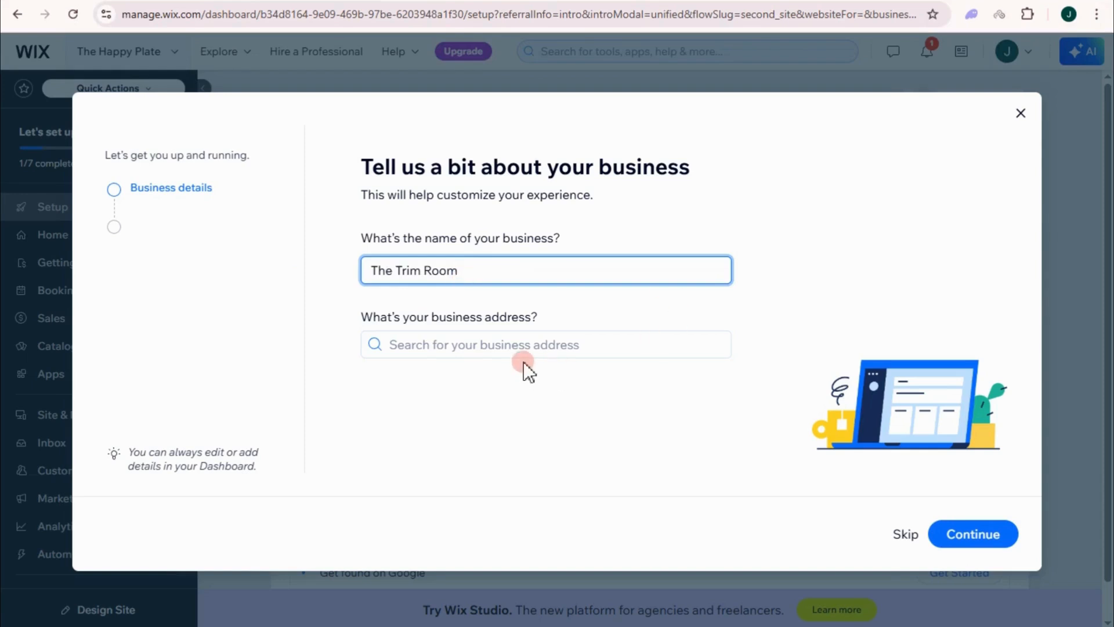
{"action": "left_click", "coordinate": [477, 347]}
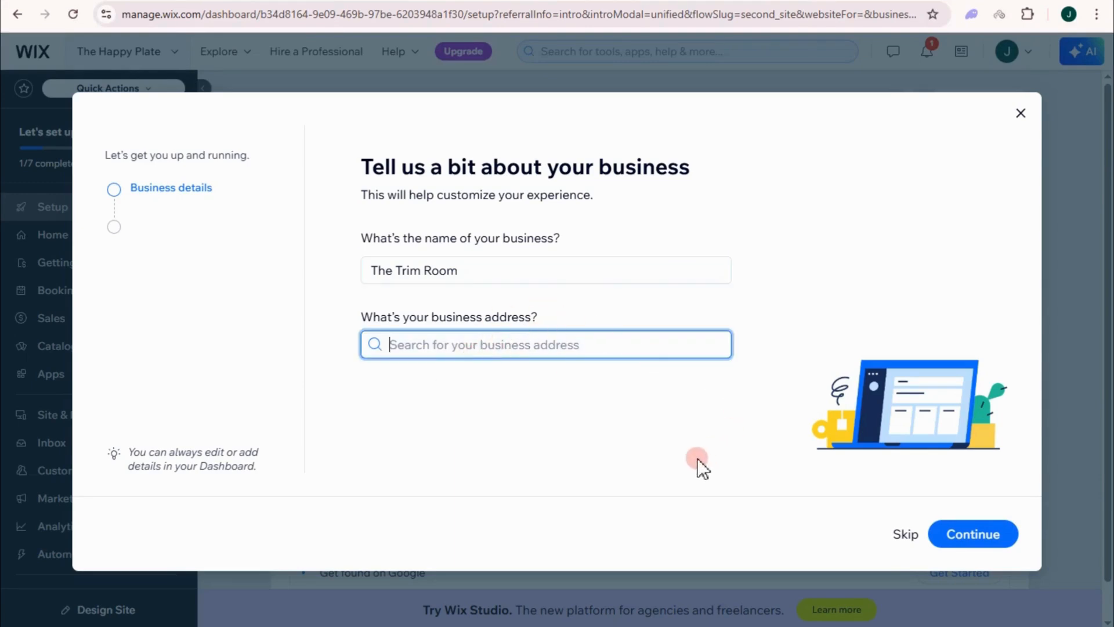
{"action": "type", "text": "HongKong, Hong Kong"}
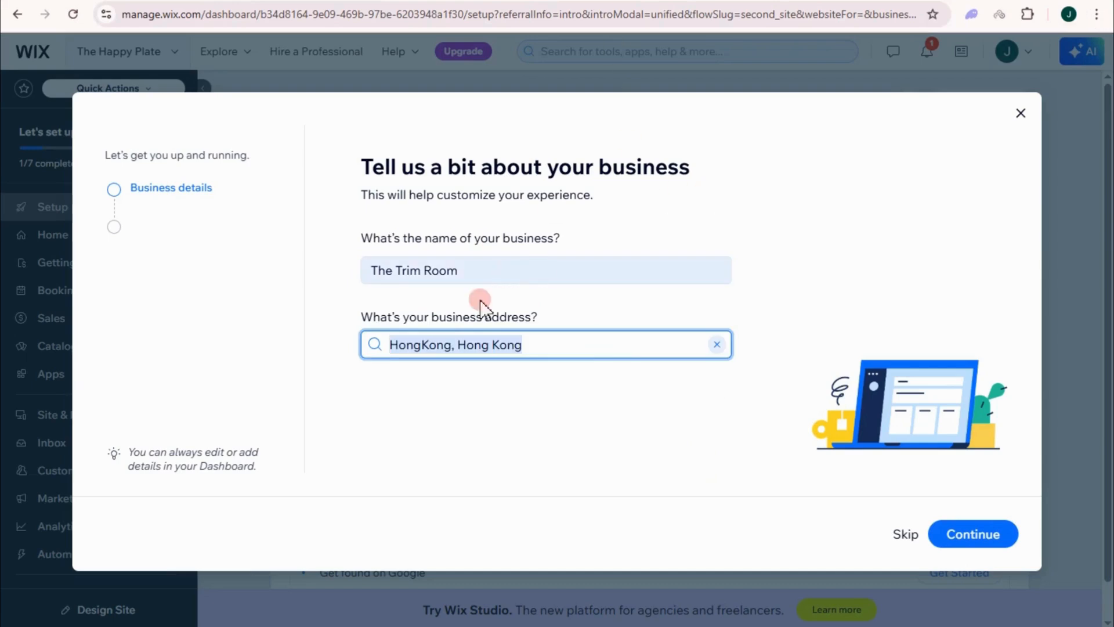
{"action": "left_click", "coordinate": [983, 529]}
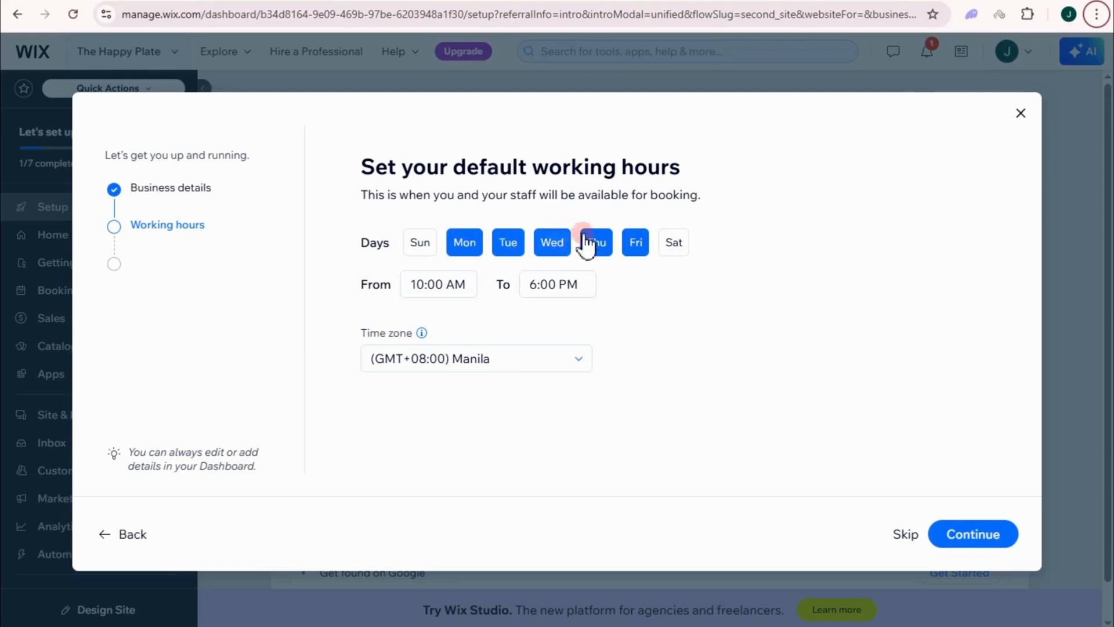
Set the default working hours from 6:00 AM to 9:00 PM
{"action": "left_click", "coordinate": [439, 282]}
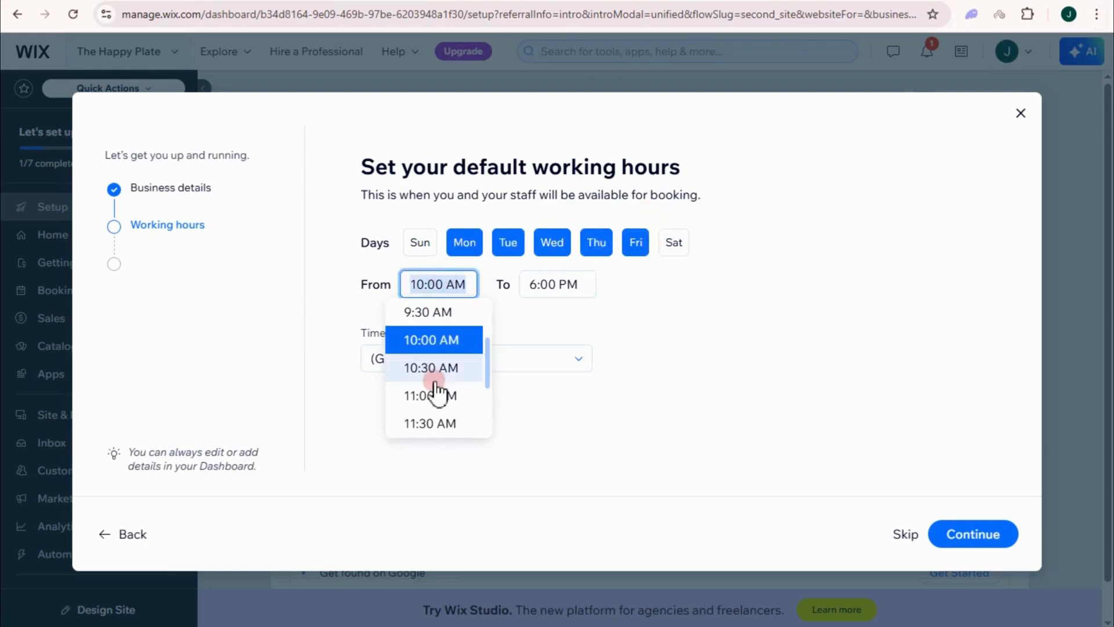
{"action": "scroll", "coordinate": [438, 383], "scroll_direction": "up", "scroll_amount": 5}
{"action": "scroll", "coordinate": [435, 389], "scroll_direction": "up", "scroll_amount": 3}
{"action": "scroll", "coordinate": [430, 390], "scroll_direction": "down", "scroll_amount": 4}
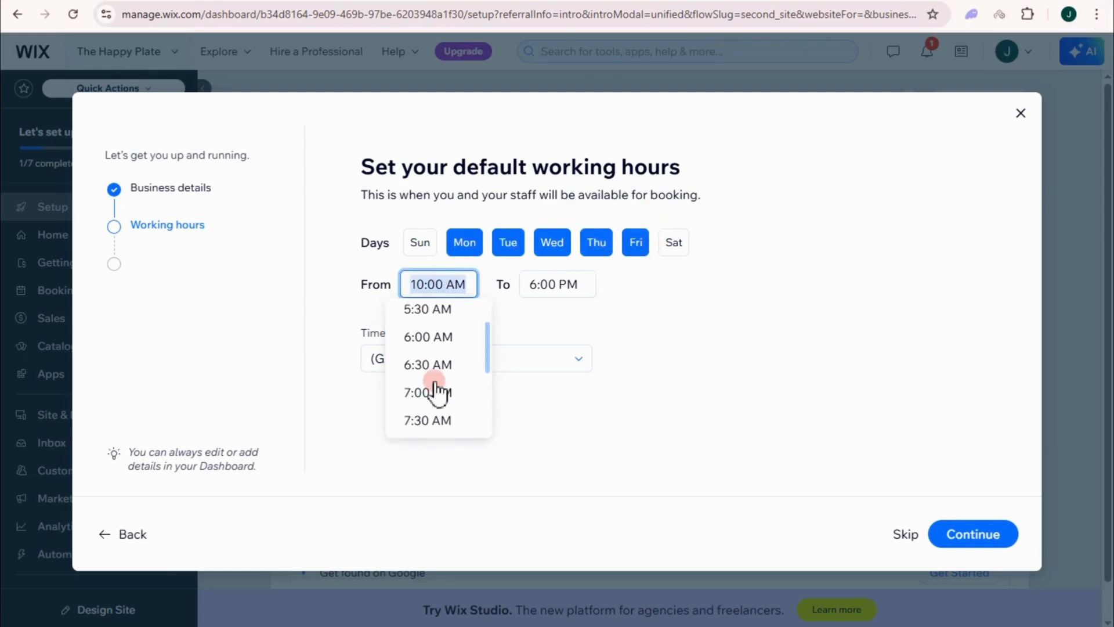
{"action": "left_click", "coordinate": [429, 338]}
{"action": "left_click", "coordinate": [529, 283]}
{"action": "scroll", "coordinate": [545, 427], "scroll_direction": "down", "scroll_amount": 3}
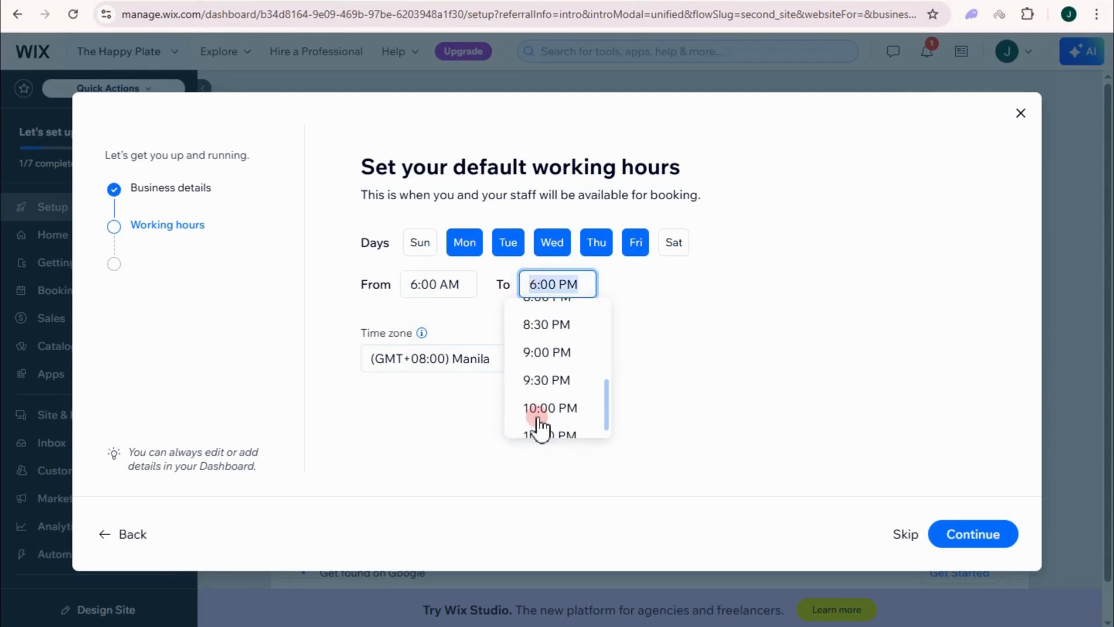
{"action": "left_click", "coordinate": [542, 351]}
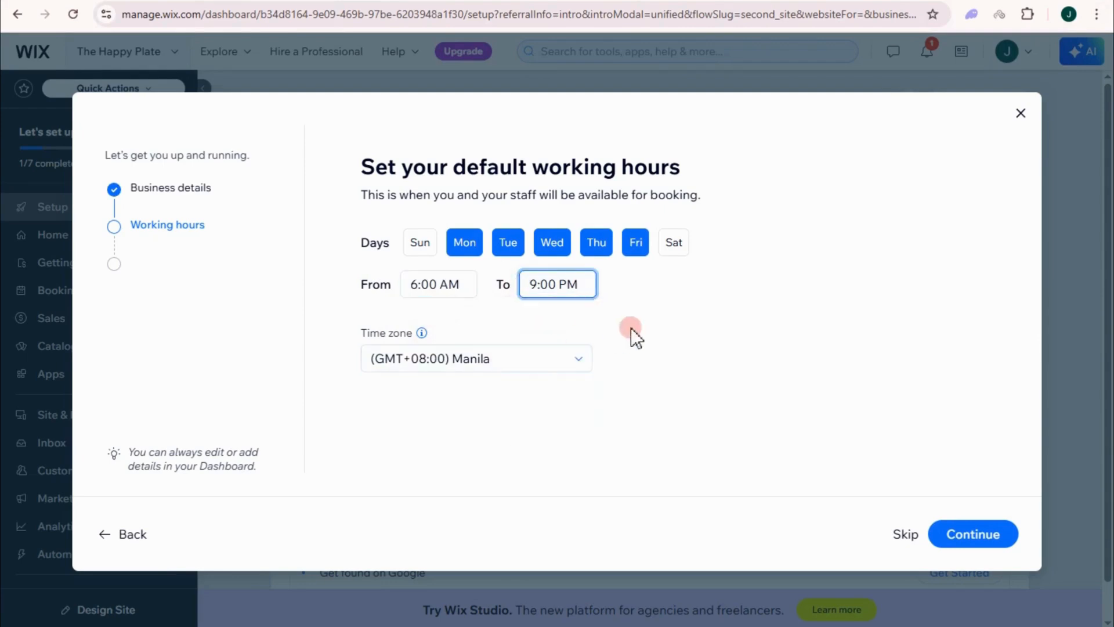
Set the time zone to (GMT-08:00) Pacific Time - Whitehorse and continue to the services
{"action": "left_click", "coordinate": [574, 359]}
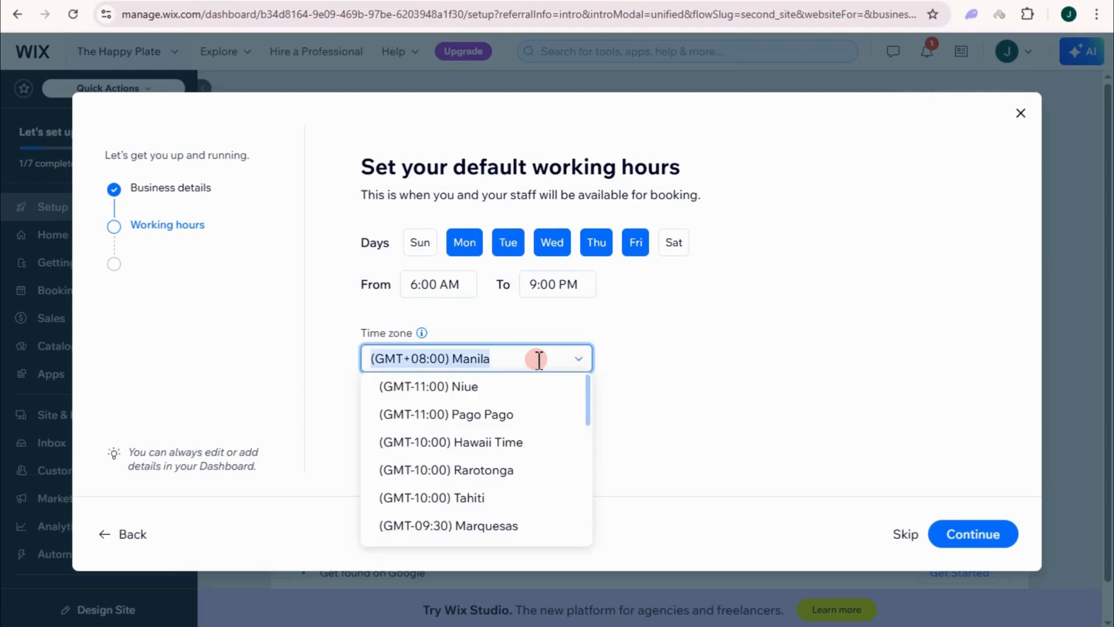
{"action": "scroll", "coordinate": [538, 430], "scroll_direction": "down", "scroll_amount": 3}
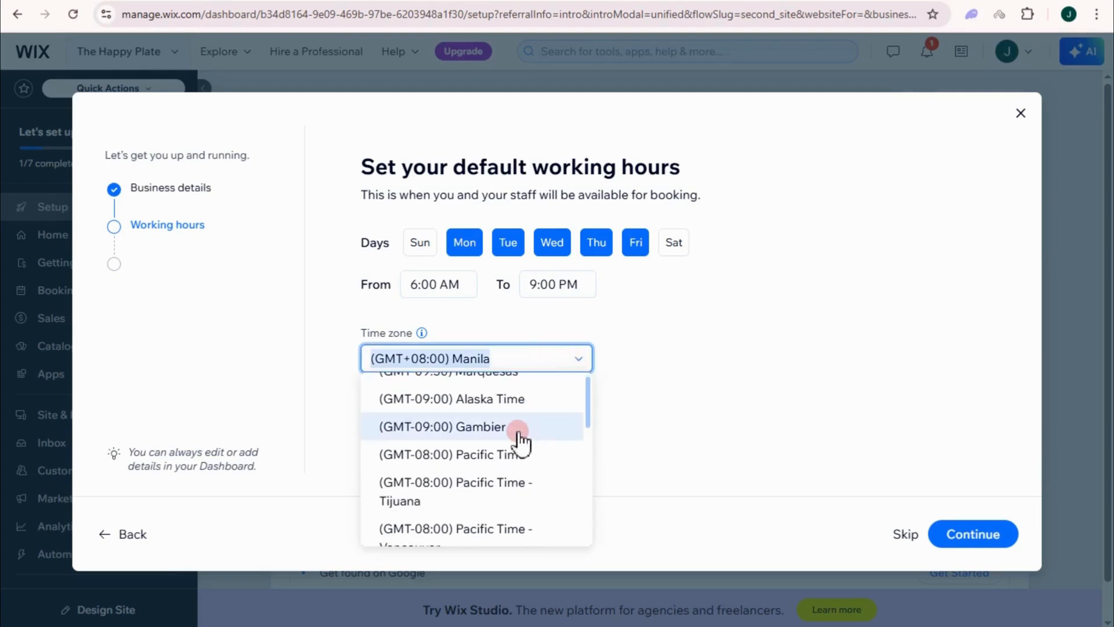
{"action": "scroll", "coordinate": [508, 485], "scroll_direction": "down", "scroll_amount": 1}
{"action": "left_click", "coordinate": [510, 497]}
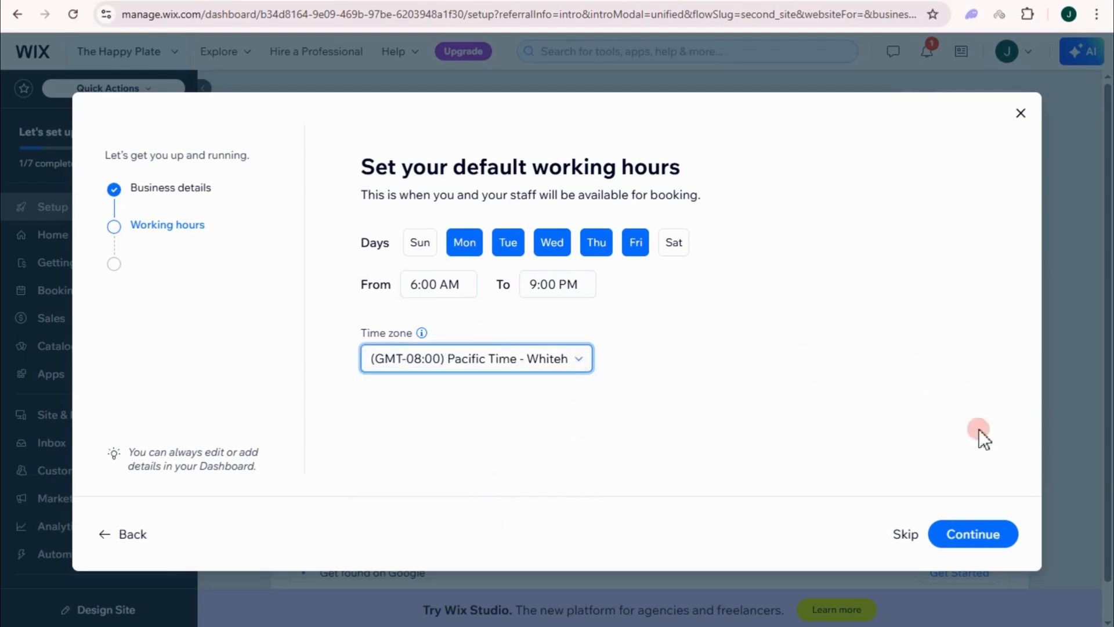
{"action": "left_click", "coordinate": [982, 534]}
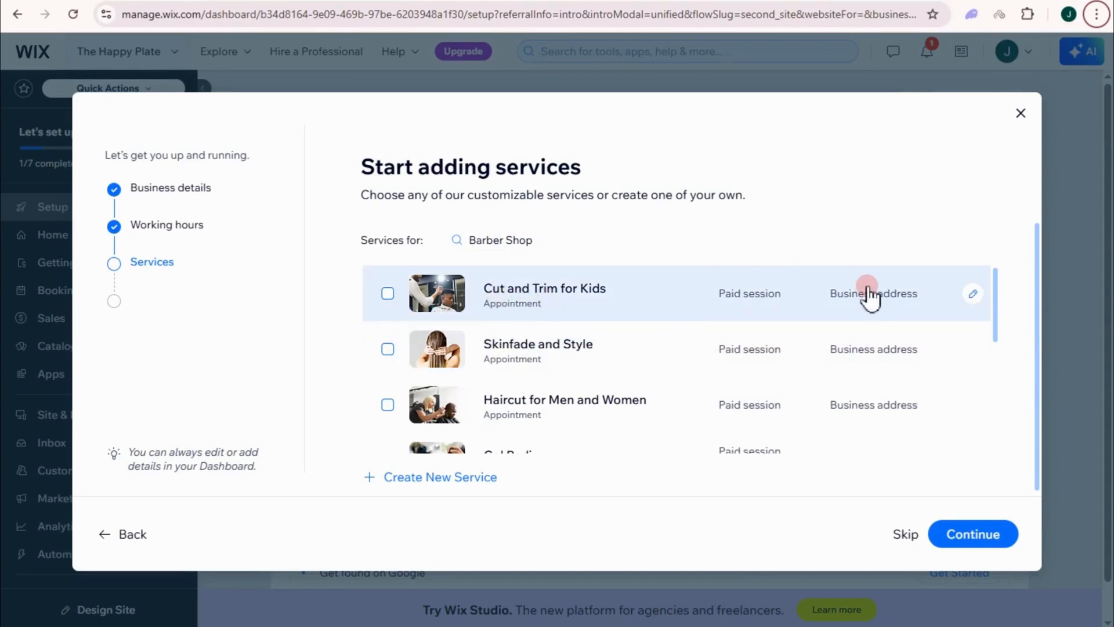
Select the Haircut for Men and Women, Firming Facial, Classic Haircut, and Cut and Trim for Kids services
{"action": "scroll", "coordinate": [539, 313], "scroll_direction": "down", "scroll_amount": 1}
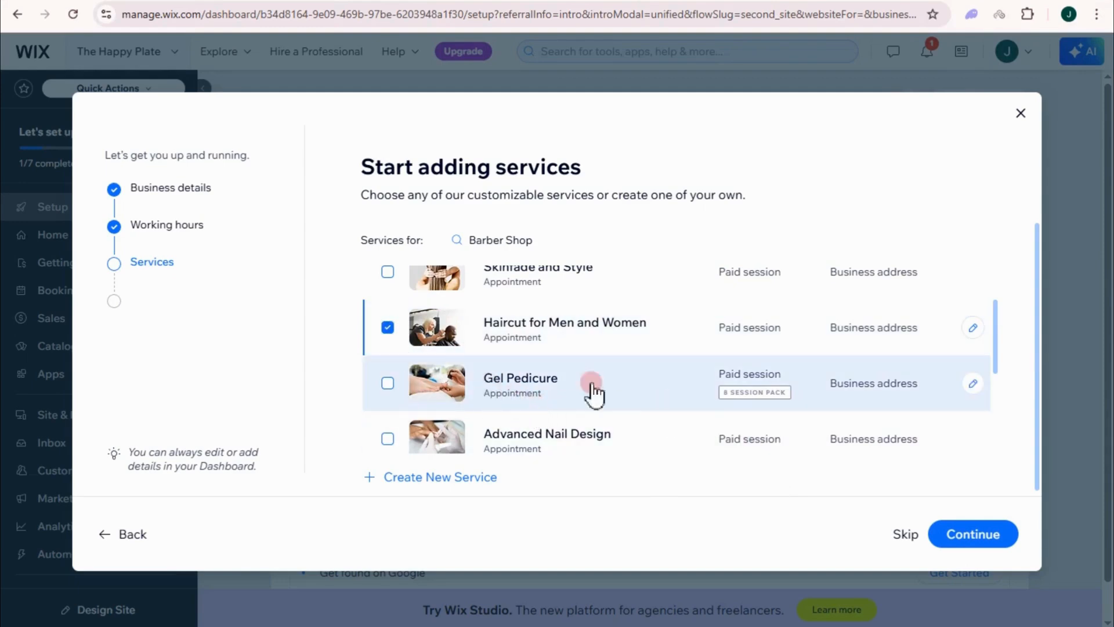
{"action": "scroll", "coordinate": [577, 411], "scroll_direction": "down", "scroll_amount": 1}
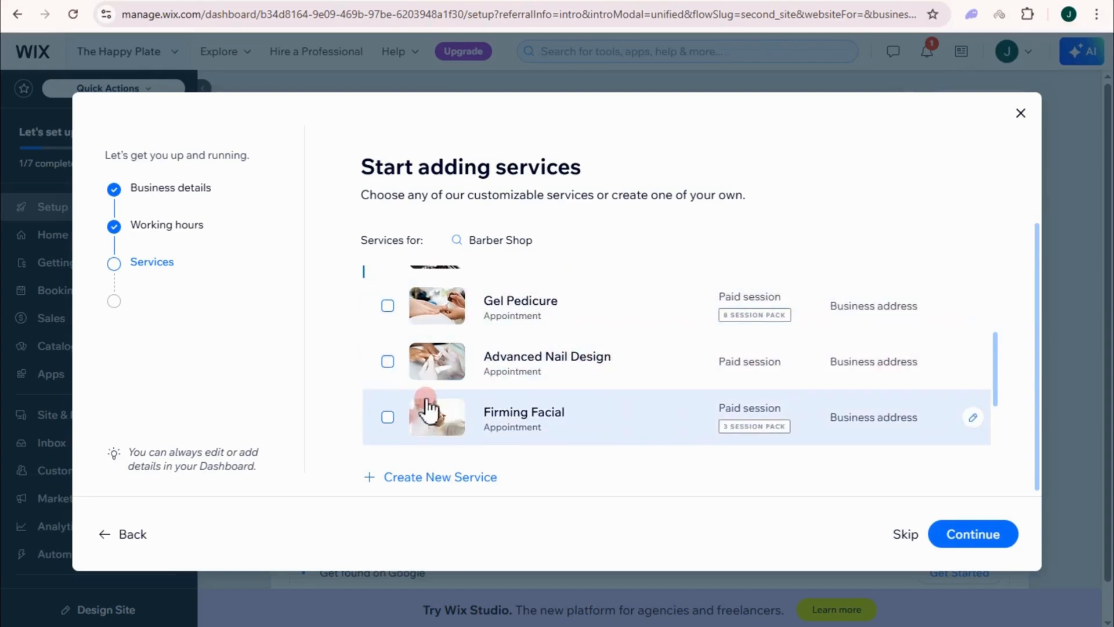
{"action": "scroll", "coordinate": [428, 409], "scroll_direction": "down", "scroll_amount": 1}
{"action": "left_click", "coordinate": [387, 340]}
{"action": "left_click", "coordinate": [387, 397]}
{"action": "scroll", "coordinate": [580, 421], "scroll_direction": "down", "scroll_amount": 1}
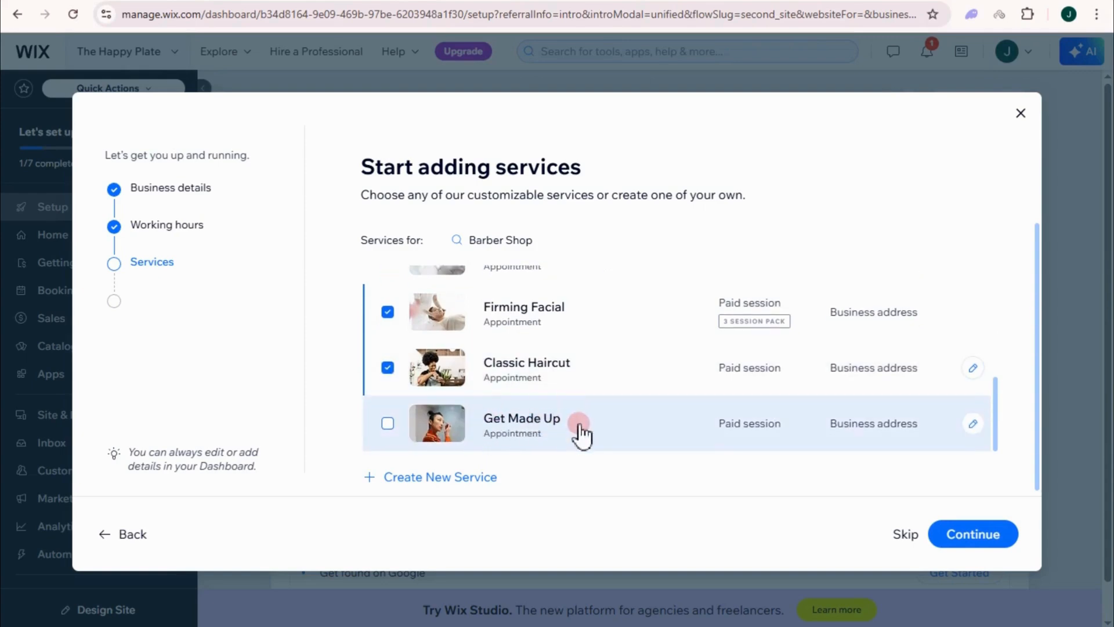
{"action": "scroll", "coordinate": [580, 423], "scroll_direction": "up", "scroll_amount": 5}
{"action": "left_click", "coordinate": [388, 293]}
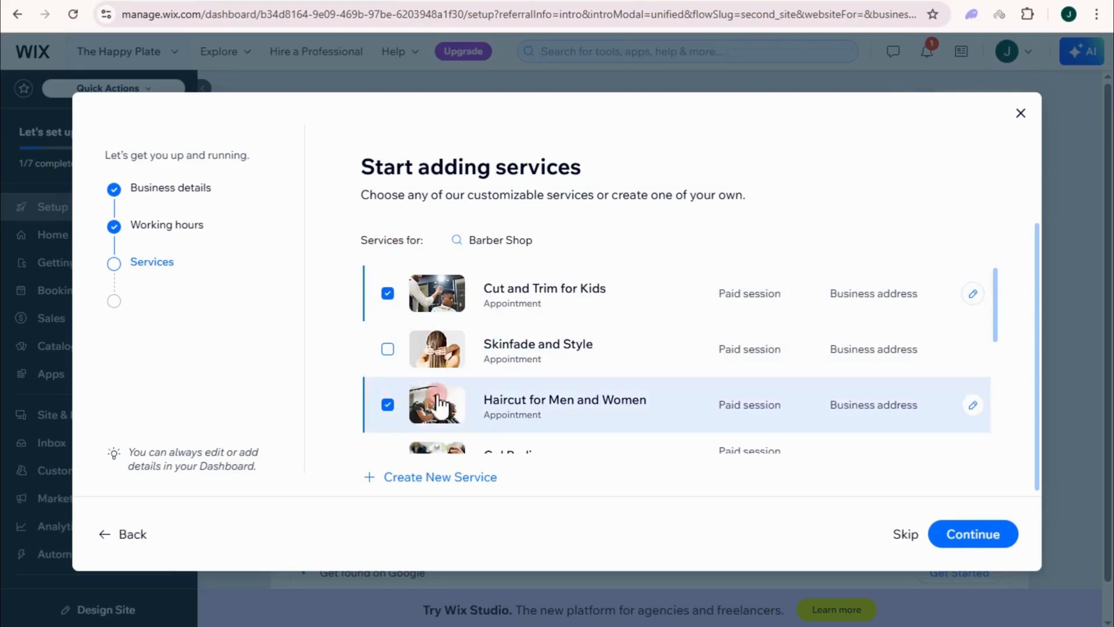
Start a new custom service entry and keep its service type as Appointment
{"action": "scroll", "coordinate": [417, 400], "scroll_direction": "down", "scroll_amount": 5}
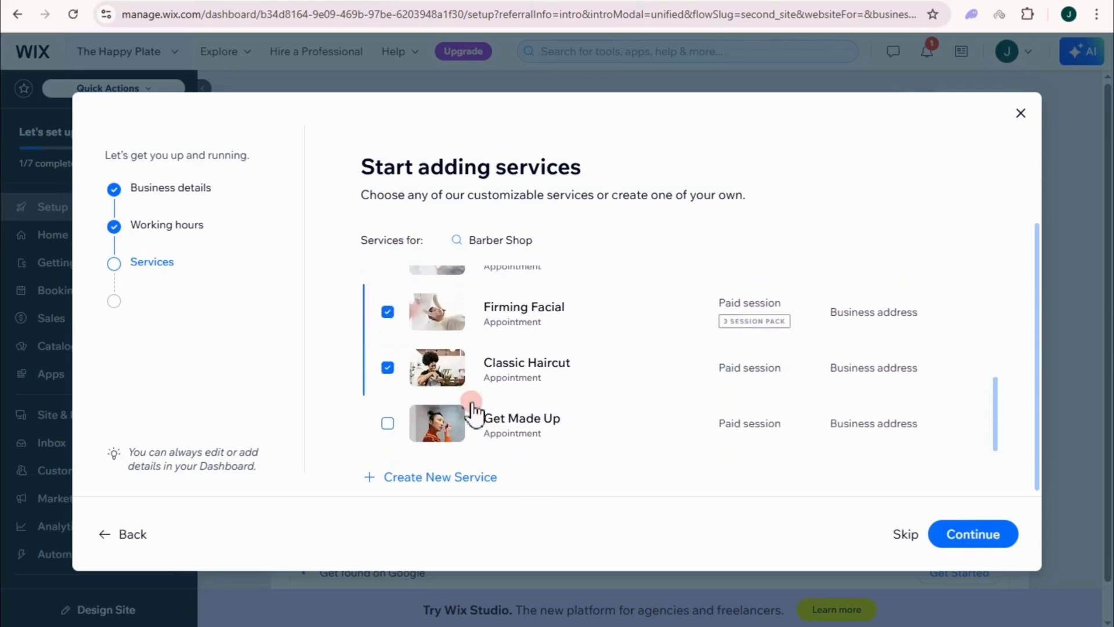
{"action": "left_click", "coordinate": [461, 479]}
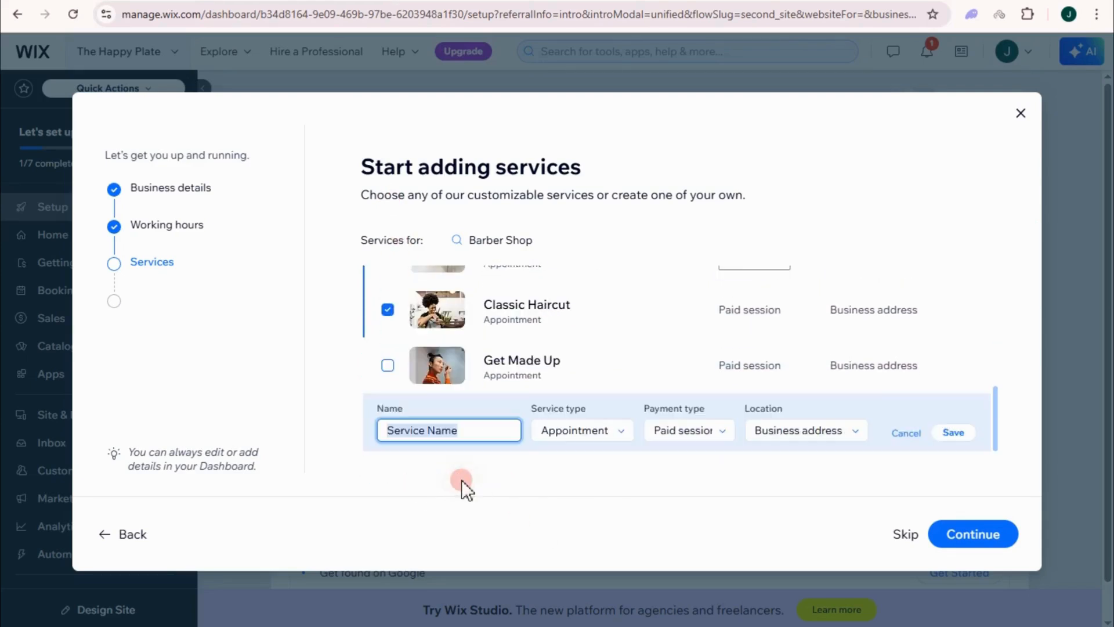
{"action": "left_click", "coordinate": [601, 441]}
{"action": "left_click", "coordinate": [600, 456]}
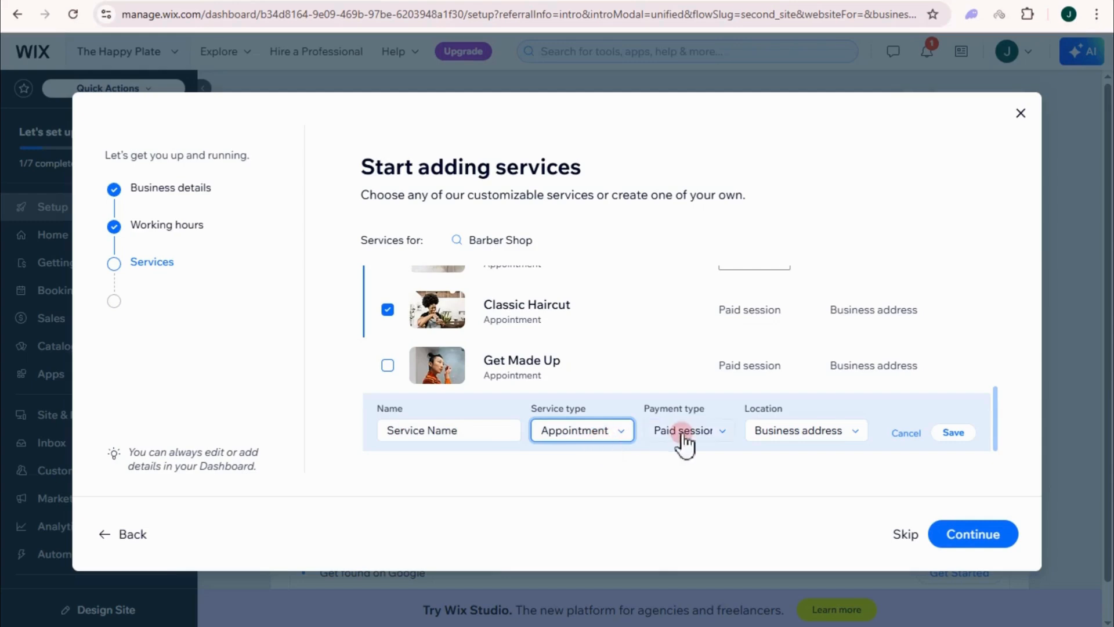
{"action": "scroll", "coordinate": [807, 450], "scroll_direction": "up", "scroll_amount": 3}
{"action": "scroll", "coordinate": [772, 348], "scroll_direction": "up", "scroll_amount": 3}
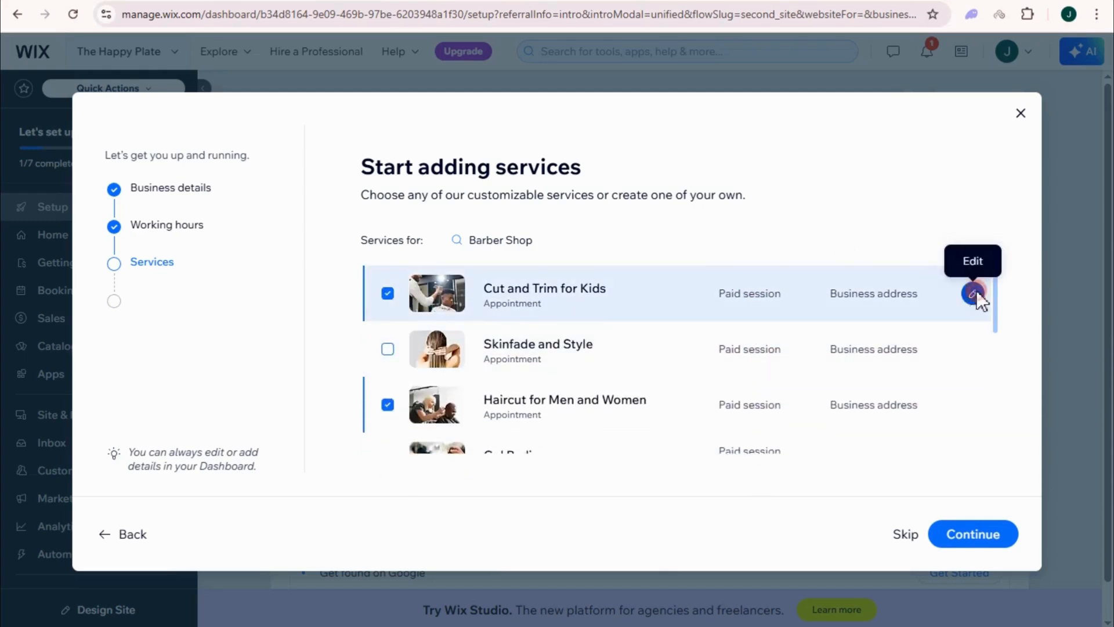
Open the Cut and Trim for Kids service for editing and review its payment type and service type options
{"action": "left_click", "coordinate": [975, 293]}
{"action": "left_click", "coordinate": [702, 304]}
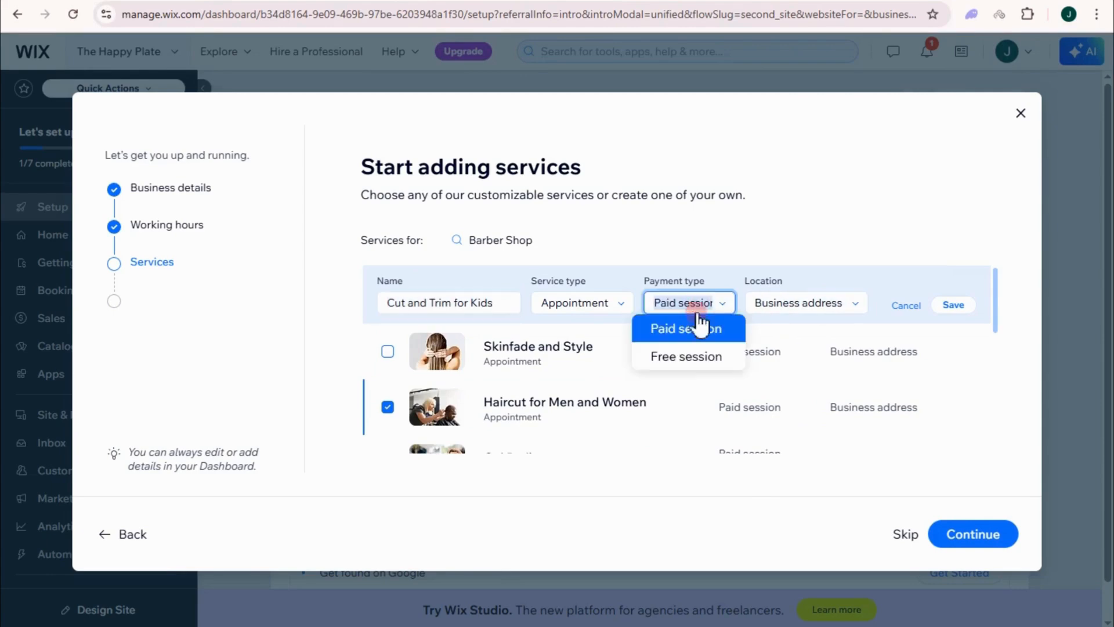
{"action": "left_click", "coordinate": [692, 353]}
{"action": "left_click", "coordinate": [814, 231]}
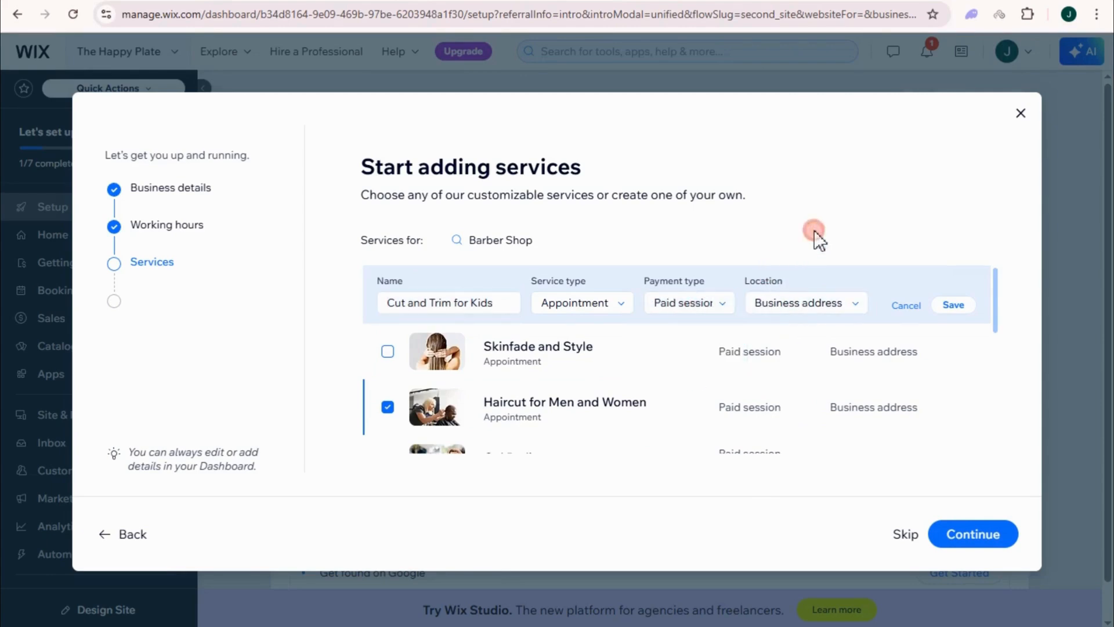
{"action": "scroll", "coordinate": [747, 399], "scroll_direction": "down", "scroll_amount": 1}
{"action": "scroll", "coordinate": [676, 382], "scroll_direction": "up", "scroll_amount": 1}
{"action": "scroll", "coordinate": [677, 392], "scroll_direction": "up", "scroll_amount": 1}
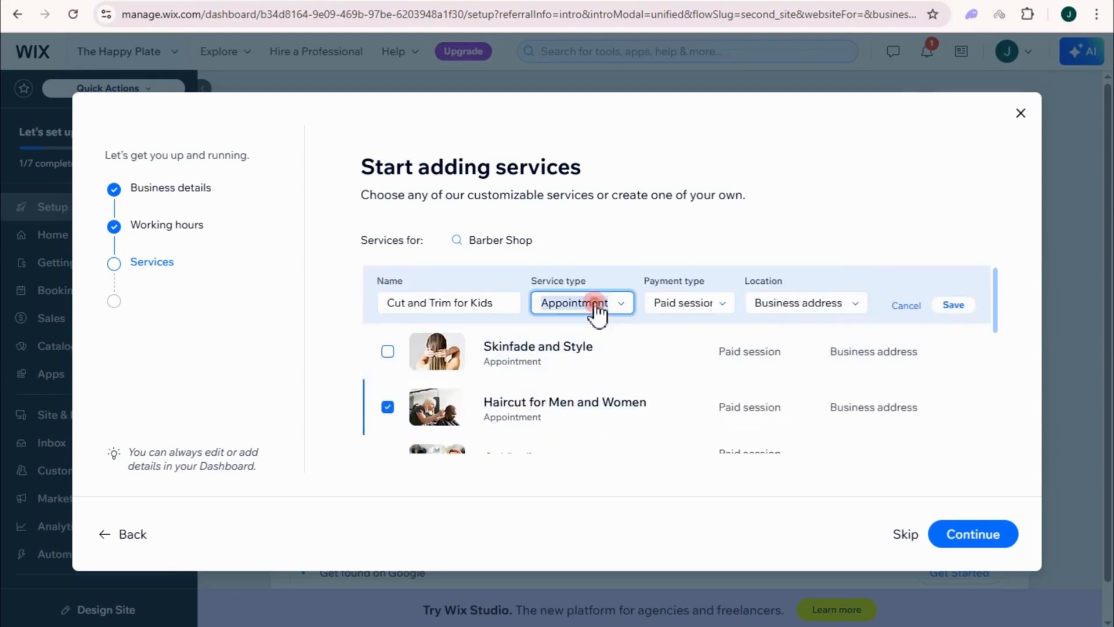
{"action": "left_click", "coordinate": [597, 305]}
{"action": "left_click", "coordinate": [716, 236]}
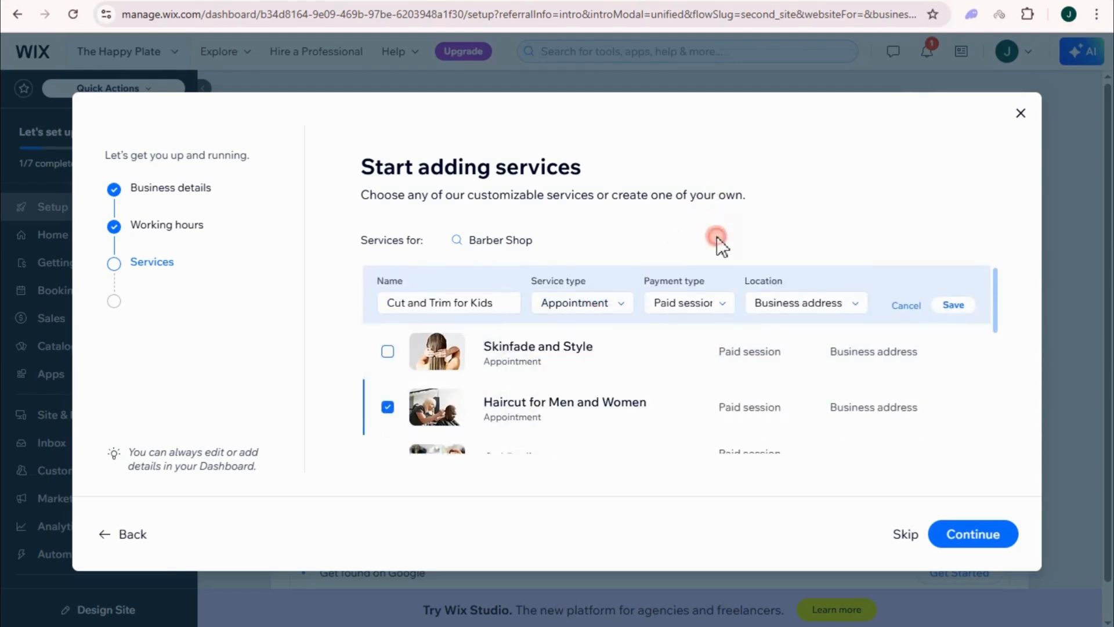
Continue to the staff setup, add two more staff members, and fill in all three names and e-mail addresses
{"action": "left_click", "coordinate": [976, 534]}
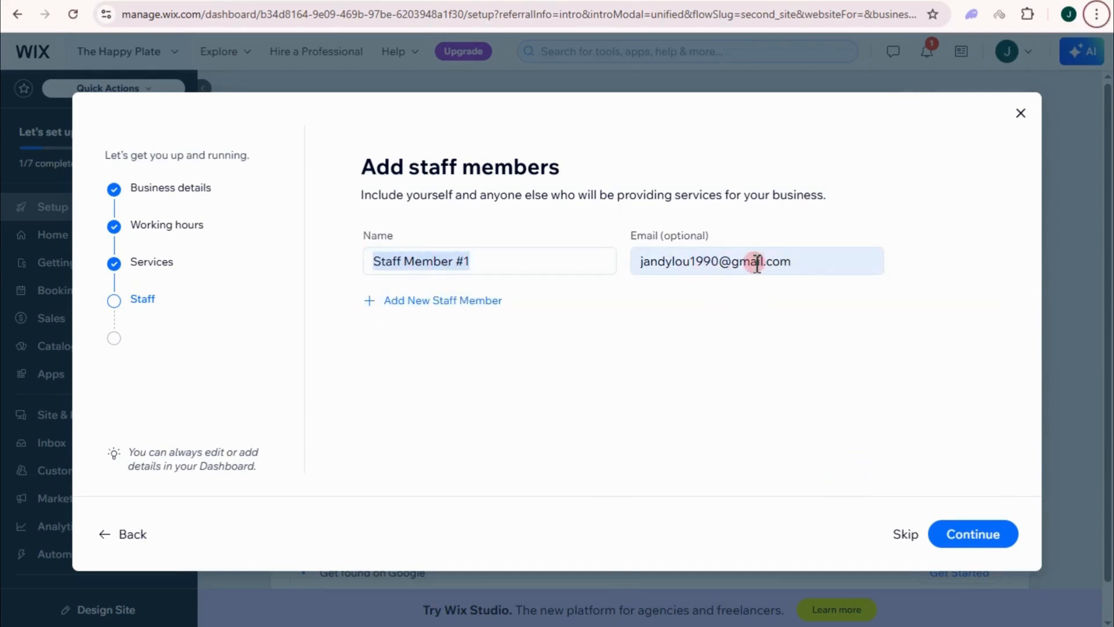
{"action": "left_click", "coordinate": [462, 301]}
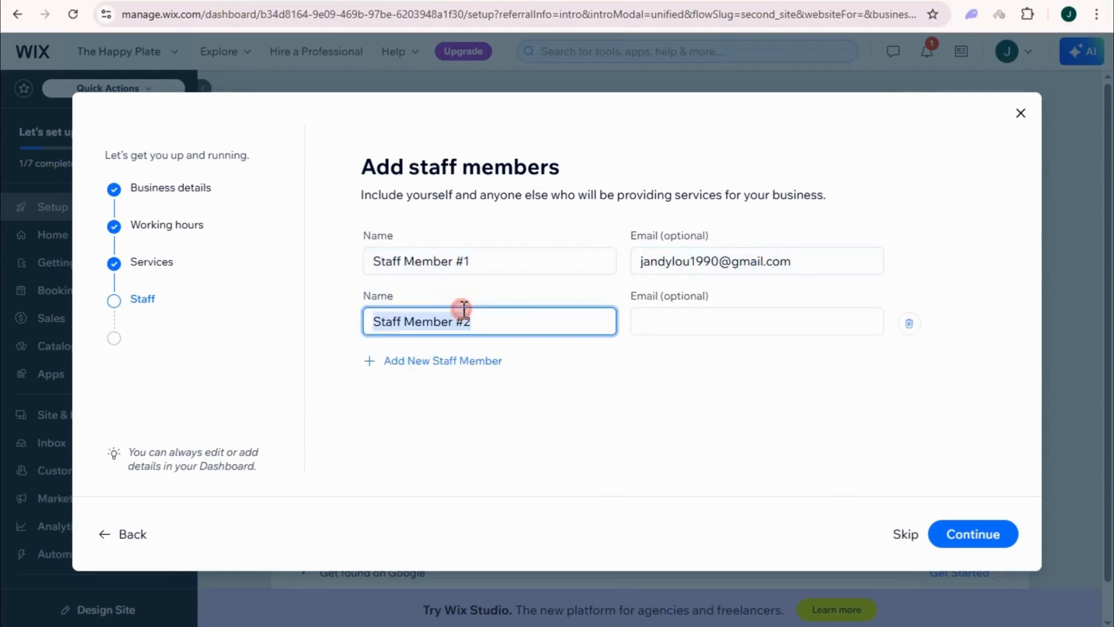
{"action": "left_click", "coordinate": [461, 359]}
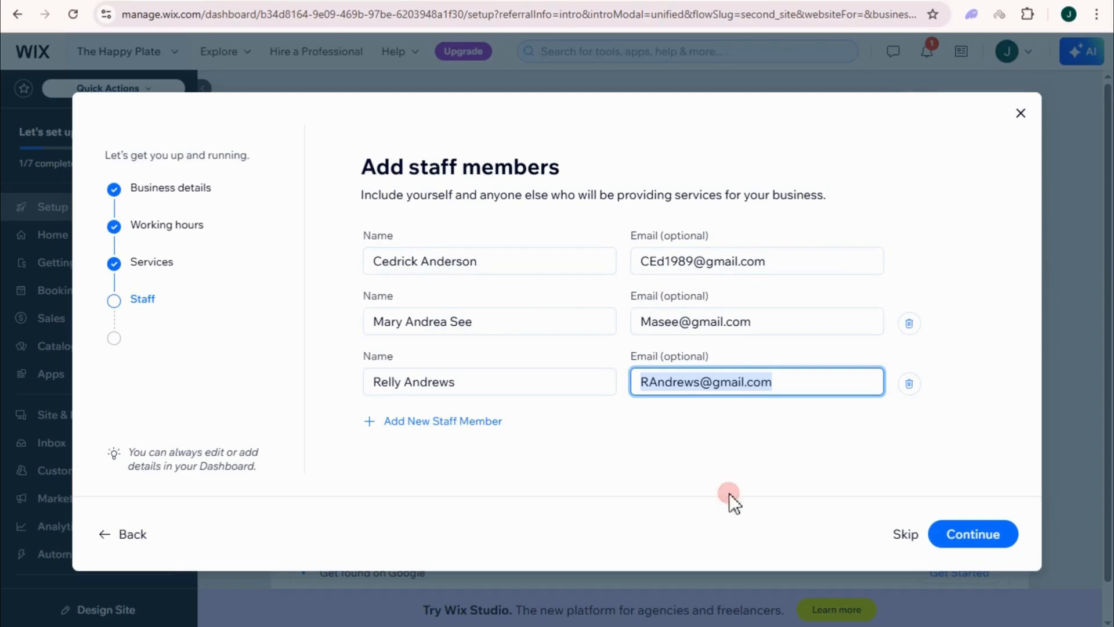
{"action": "left_click", "coordinate": [998, 531]}
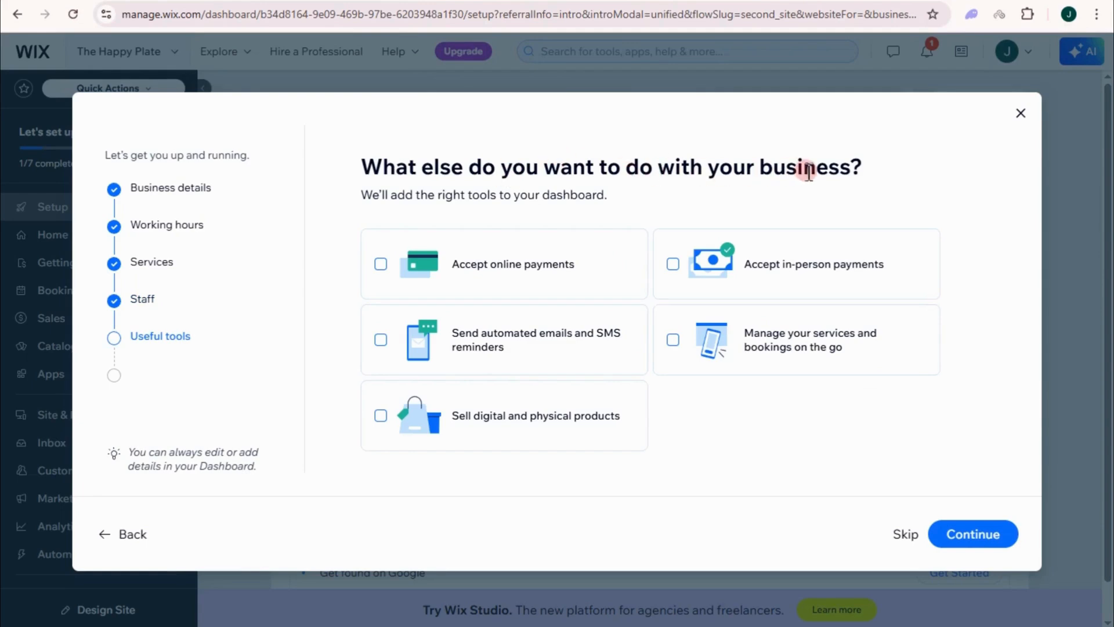
Choose online payments, in-person payments, and selling digital and physical products as the business tools, and continue to the dashboard
{"action": "left_click", "coordinate": [372, 266]}
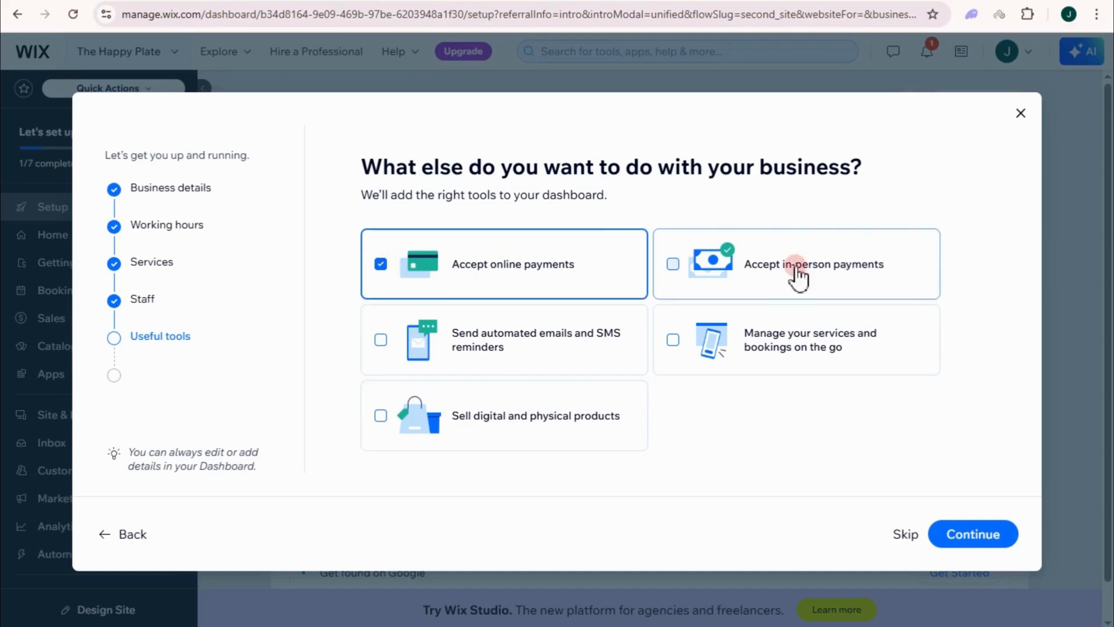
{"action": "left_click", "coordinate": [673, 265]}
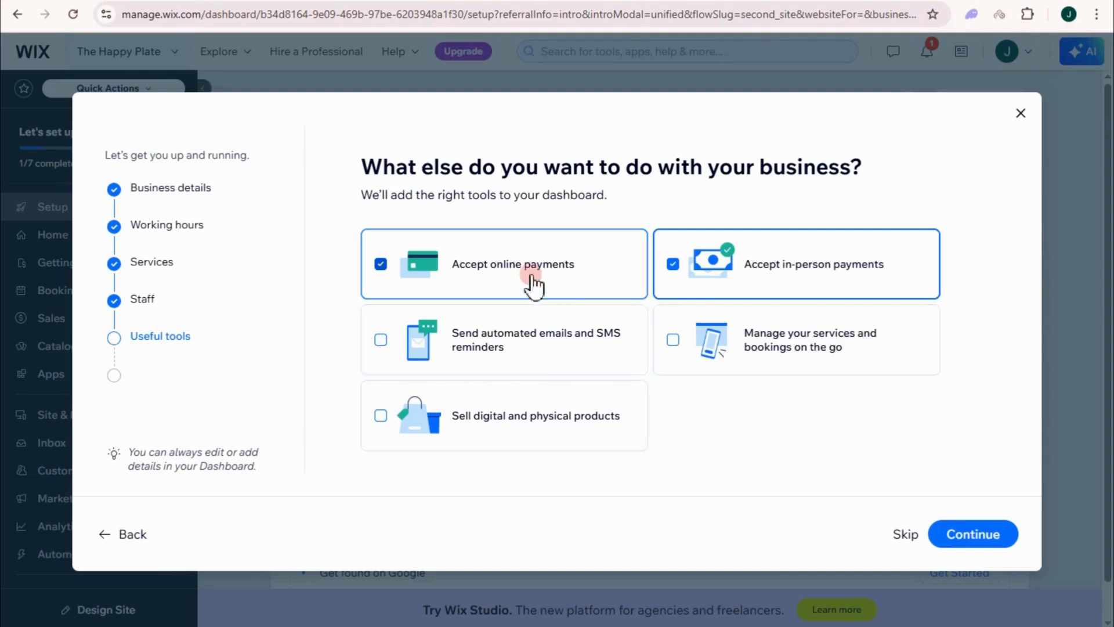
{"action": "left_click", "coordinate": [380, 415]}
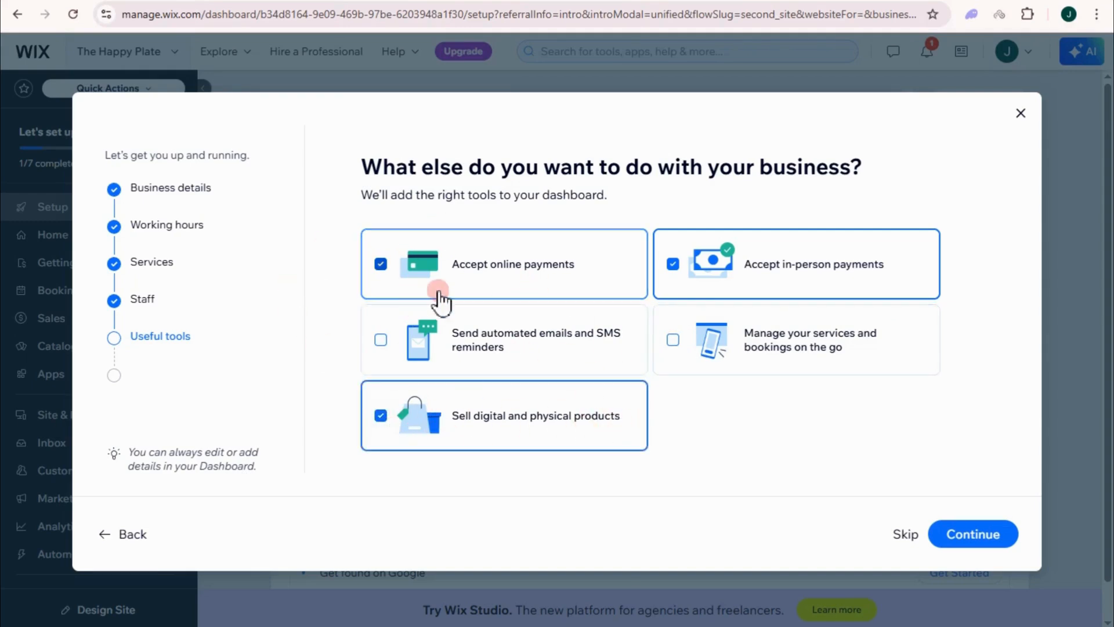
{"action": "left_click", "coordinate": [971, 531]}
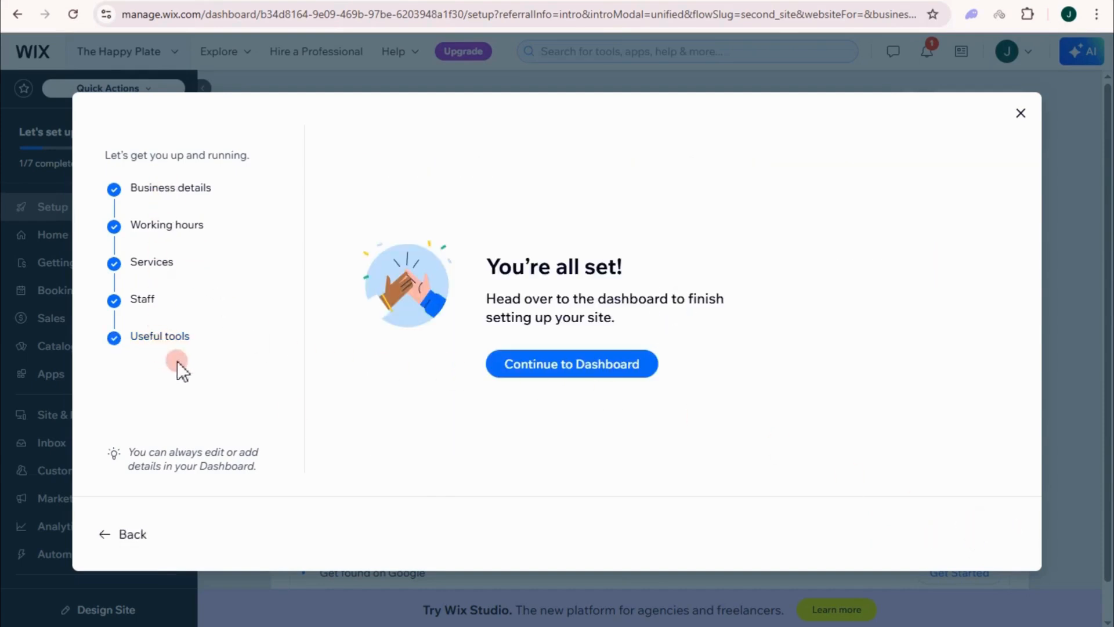
{"action": "left_click", "coordinate": [587, 374]}
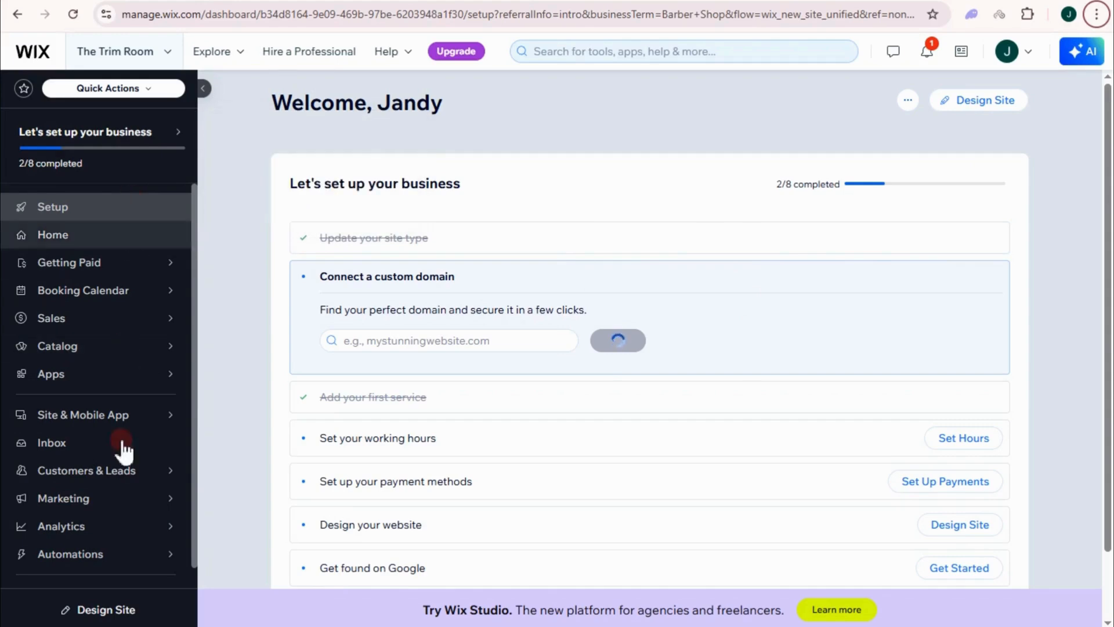
Check that The Trim Room is the active site and review the tasks in its business setup checklist
{"action": "left_click", "coordinate": [91, 50]}
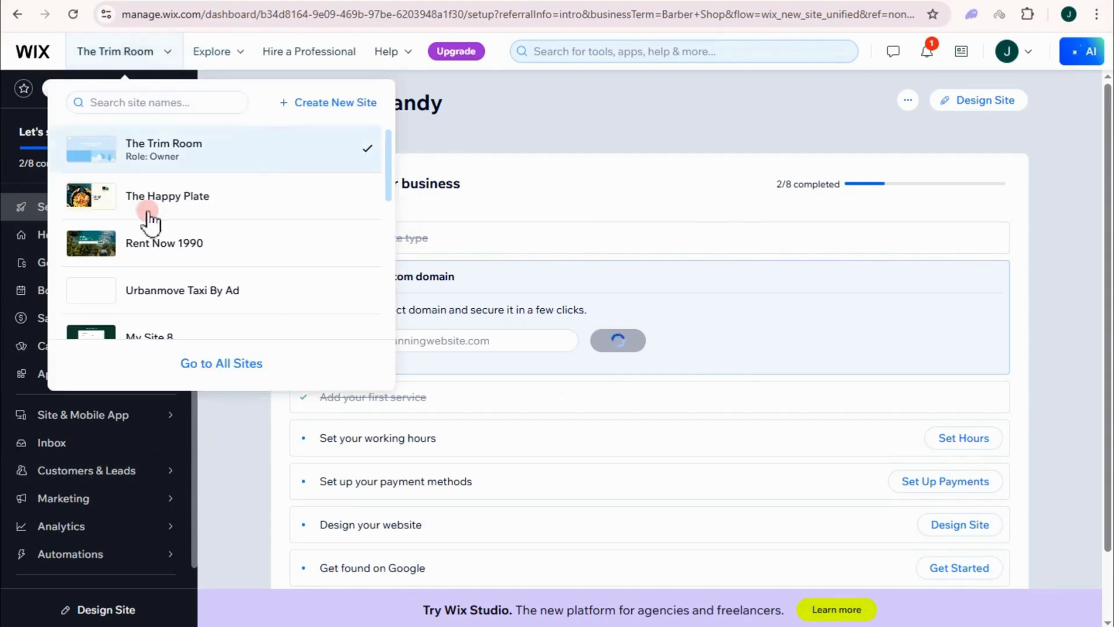
{"action": "left_click", "coordinate": [216, 142]}
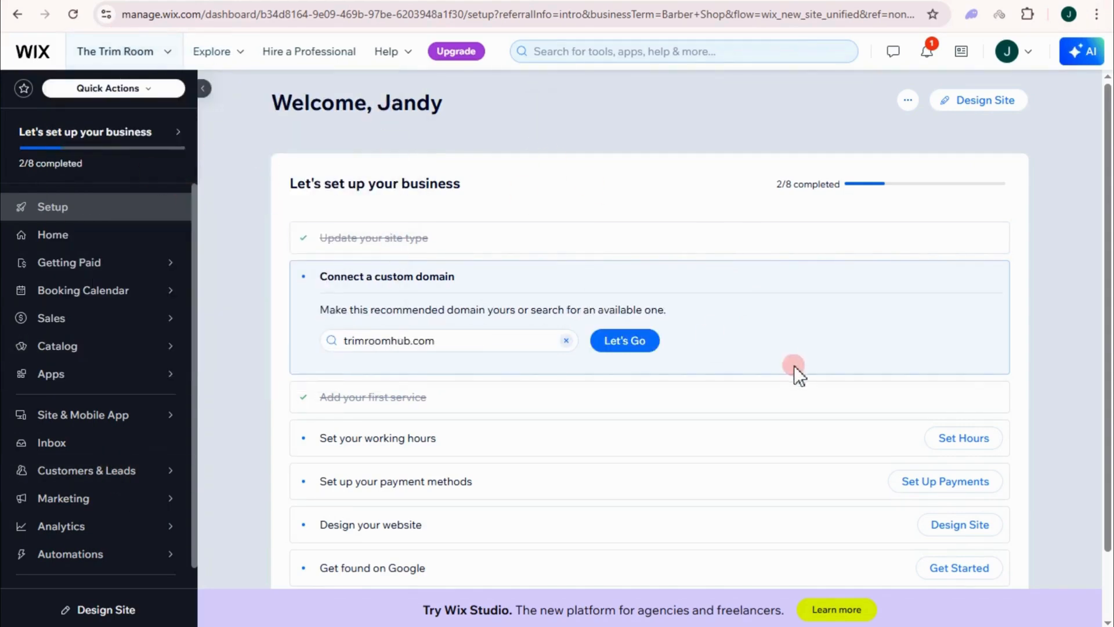
{"action": "mouse_move", "coordinate": [121, 317]}
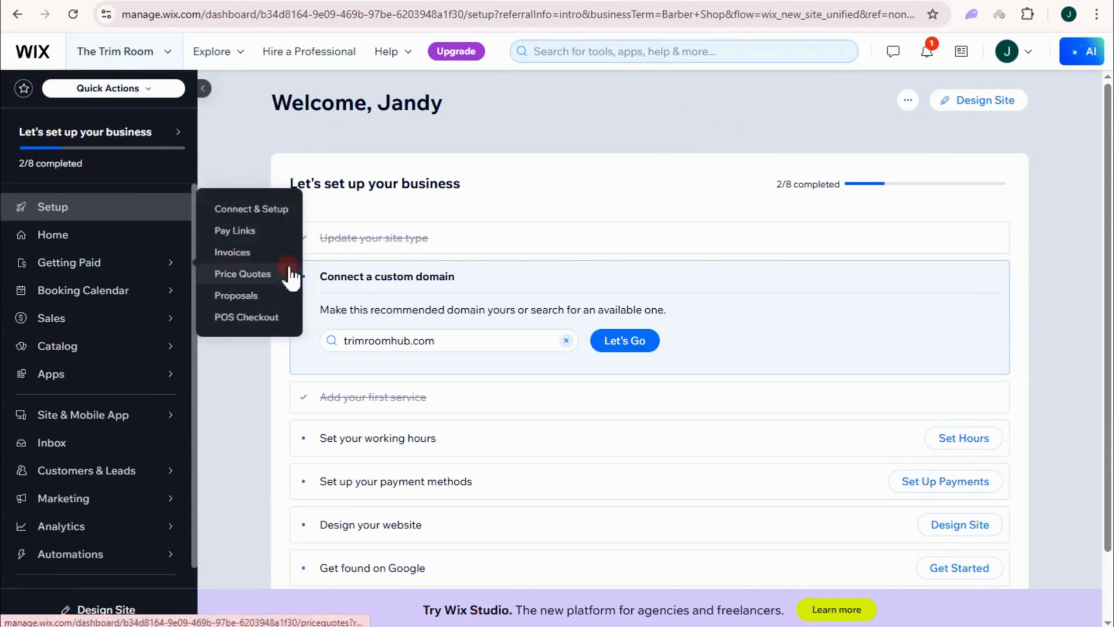
{"action": "scroll", "coordinate": [511, 432], "scroll_direction": "down", "scroll_amount": 2}
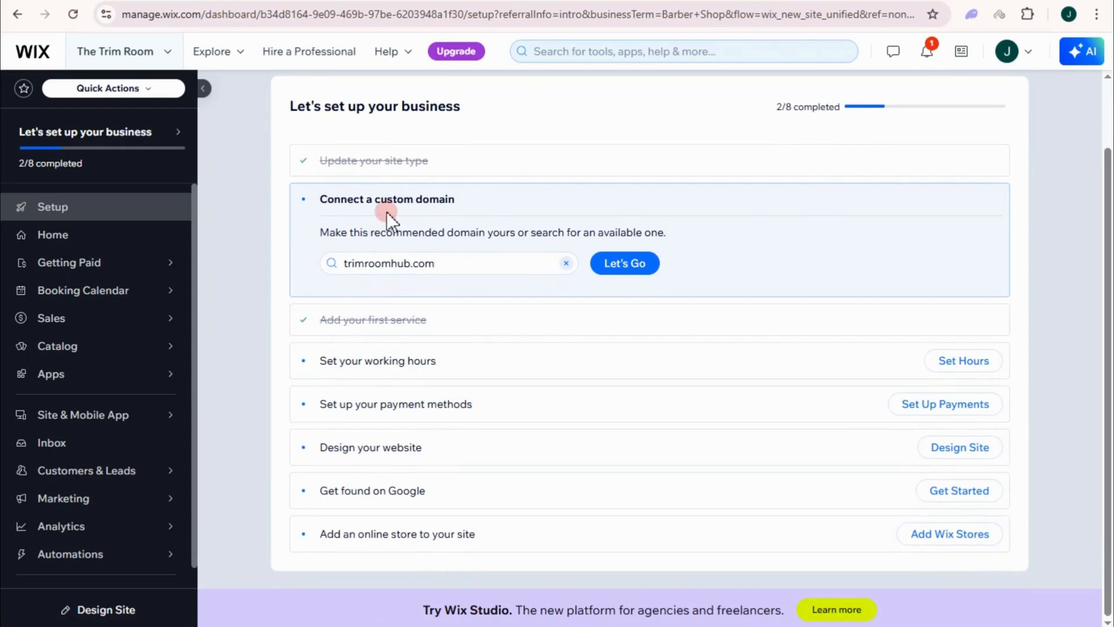
{"action": "scroll", "coordinate": [417, 253], "scroll_direction": "up", "scroll_amount": 2}
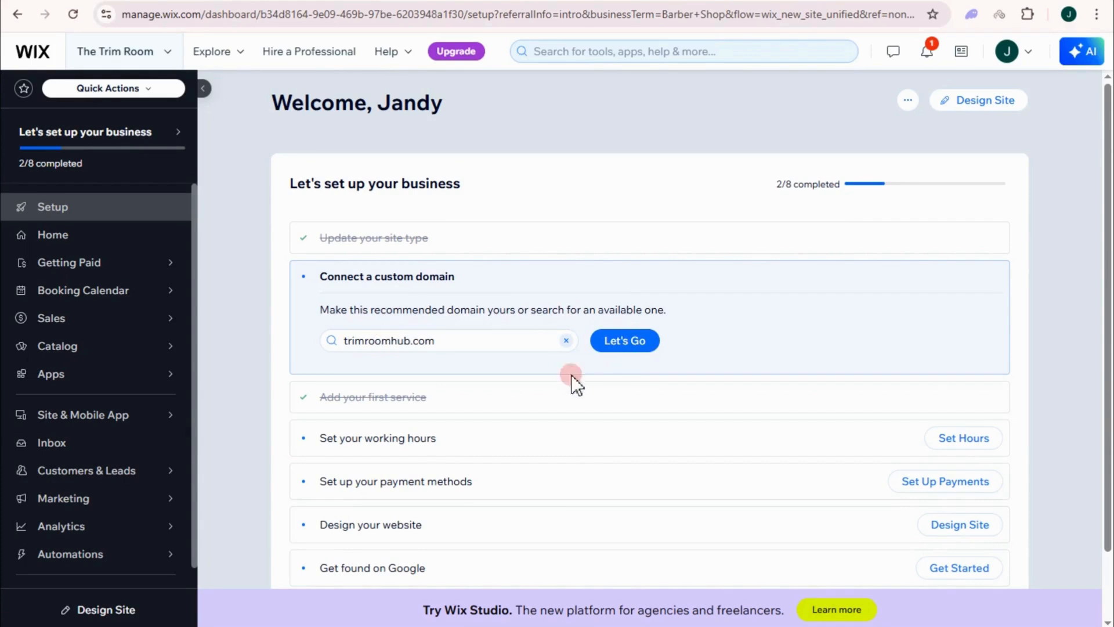
{"action": "scroll", "coordinate": [441, 423], "scroll_direction": "down", "scroll_amount": 2}
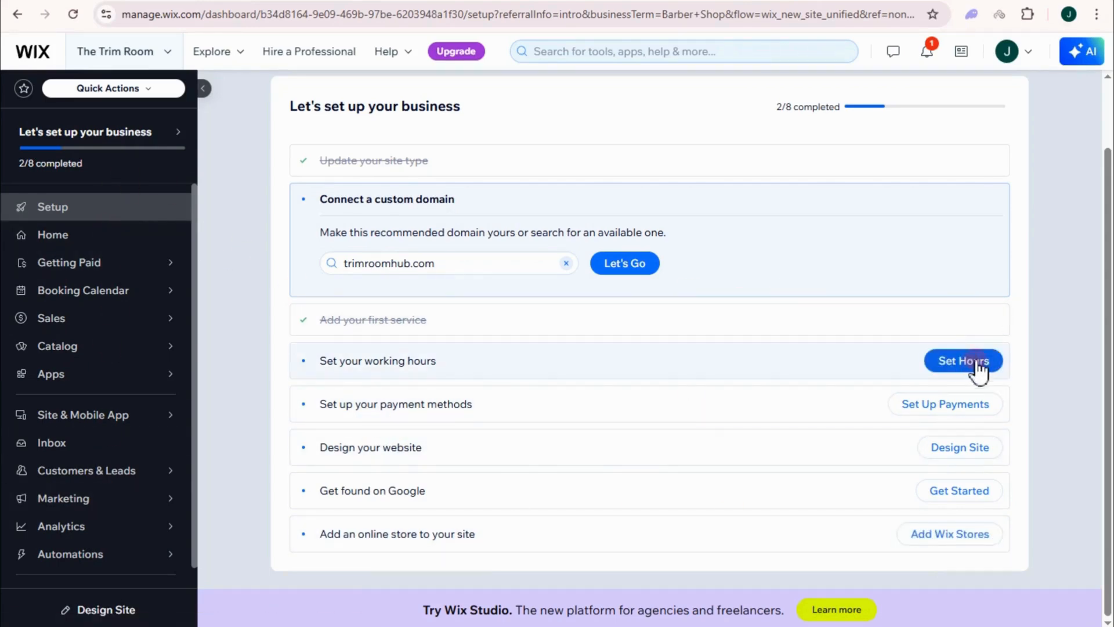
Examine the options under the dashboard sections from Booking Calendar and Sales through Customers & Leads, Marketing, Analytics and Automations to Settings
{"action": "mouse_move", "coordinate": [112, 276]}
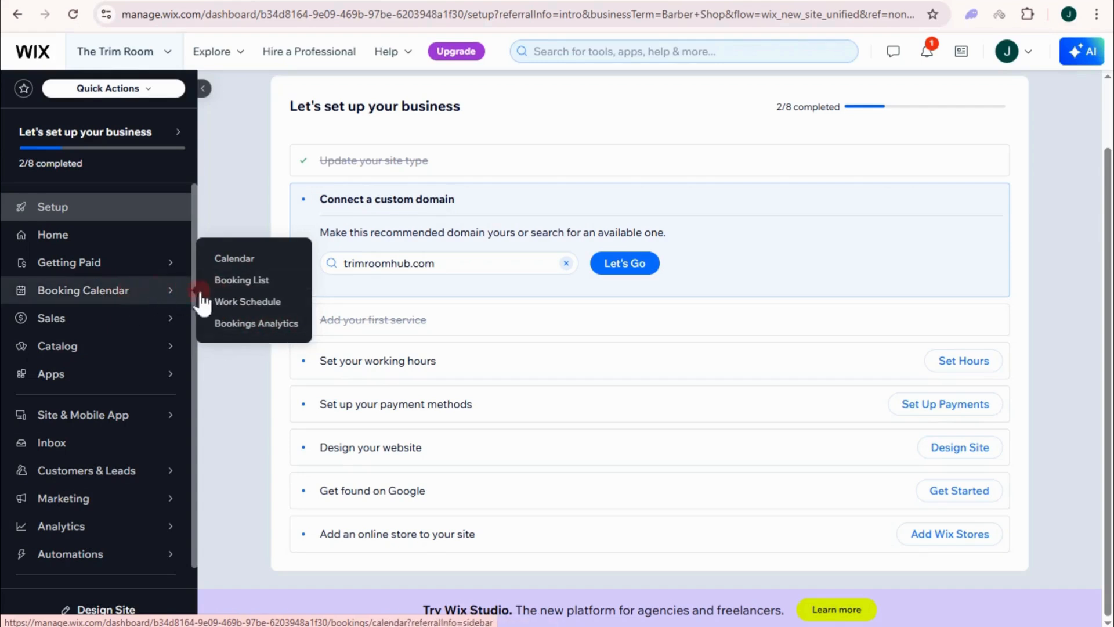
{"action": "left_click", "coordinate": [257, 264]}
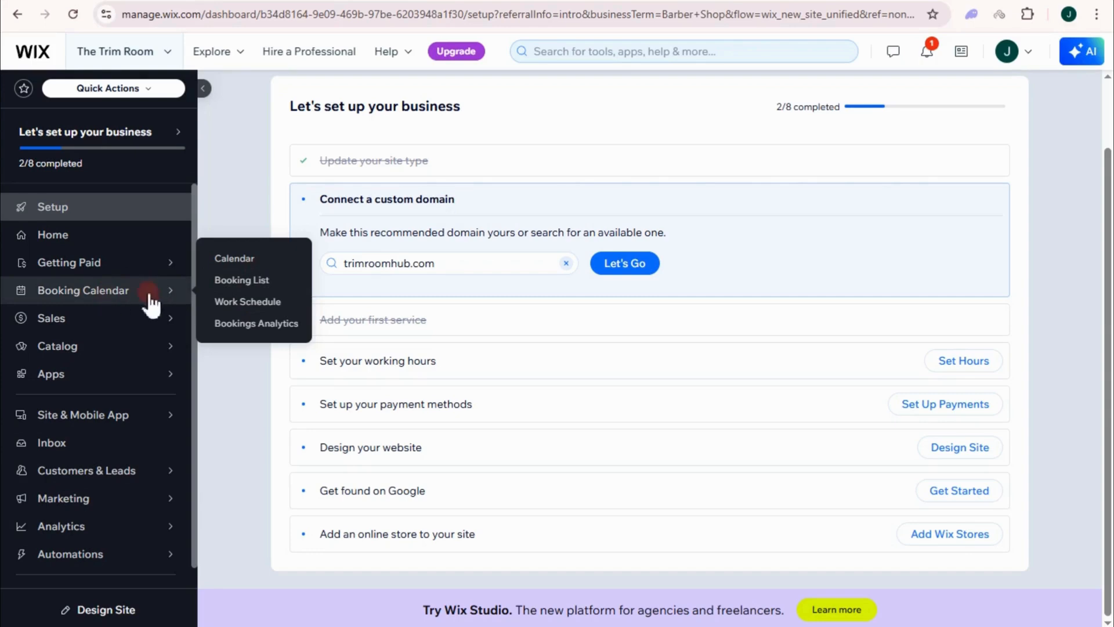
{"action": "mouse_move", "coordinate": [104, 324]}
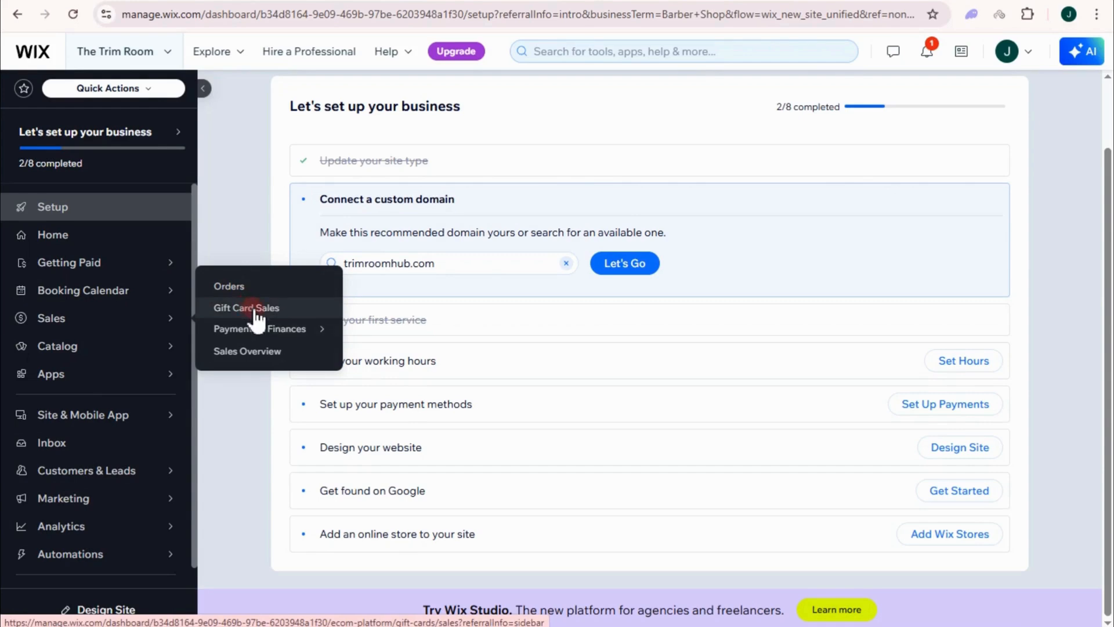
{"action": "mouse_move", "coordinate": [264, 328]}
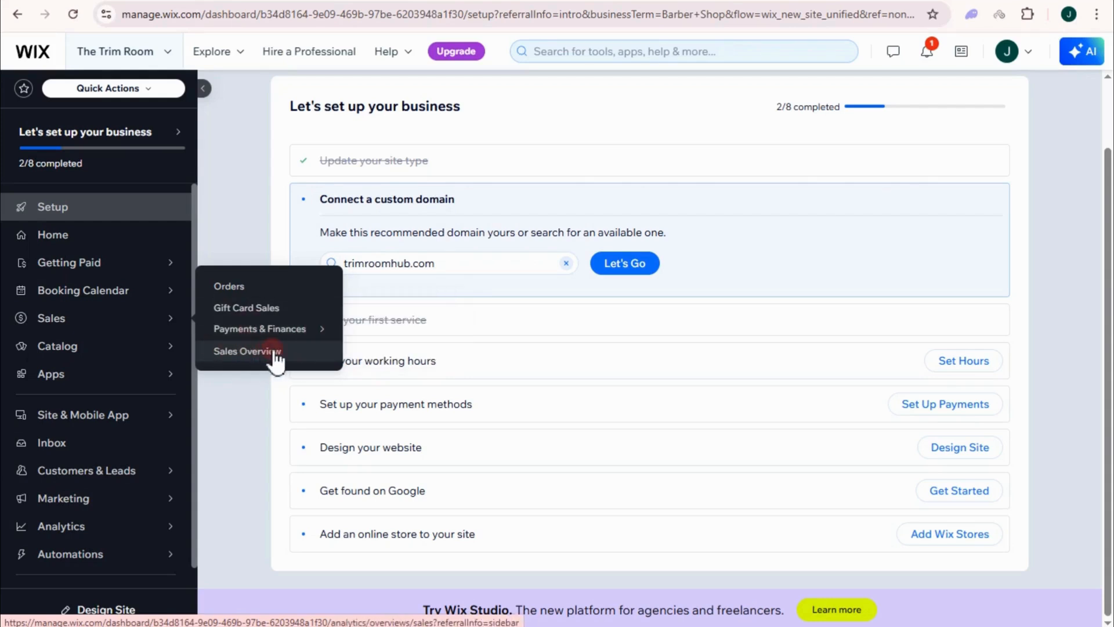
{"action": "mouse_move", "coordinate": [180, 386]}
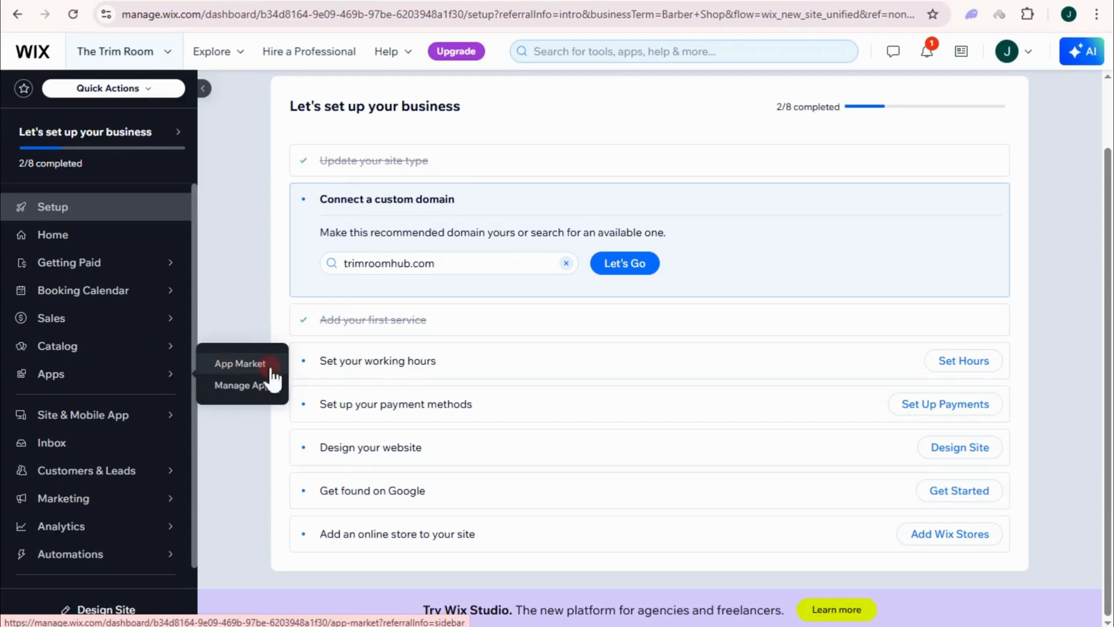
{"action": "mouse_move", "coordinate": [133, 424]}
{"action": "mouse_move", "coordinate": [226, 388]}
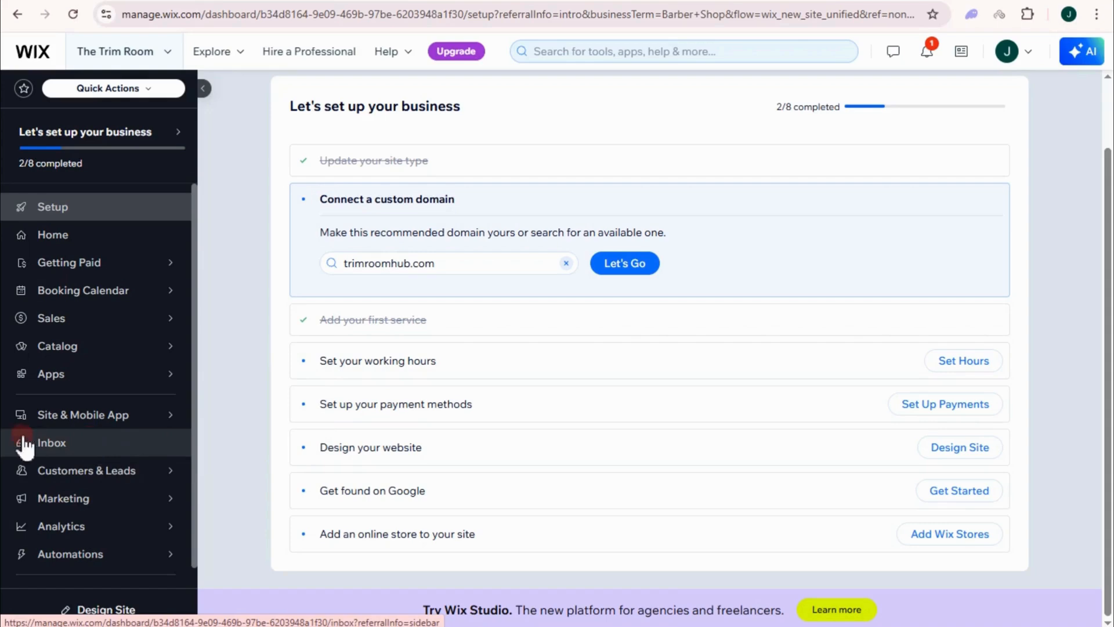
{"action": "mouse_move", "coordinate": [122, 477]}
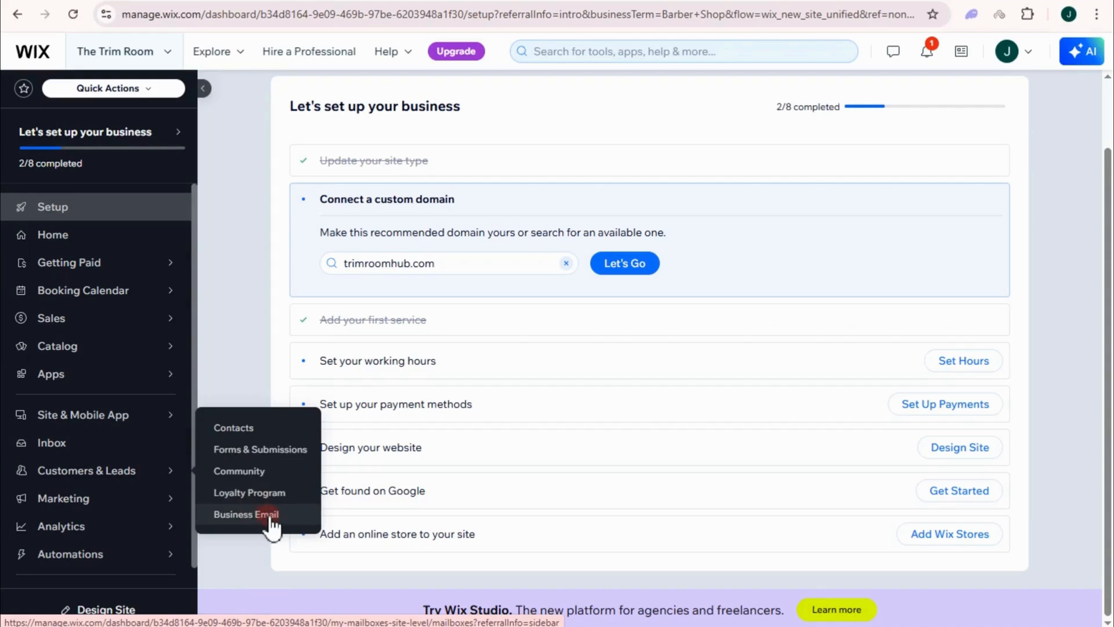
{"action": "mouse_move", "coordinate": [133, 509]}
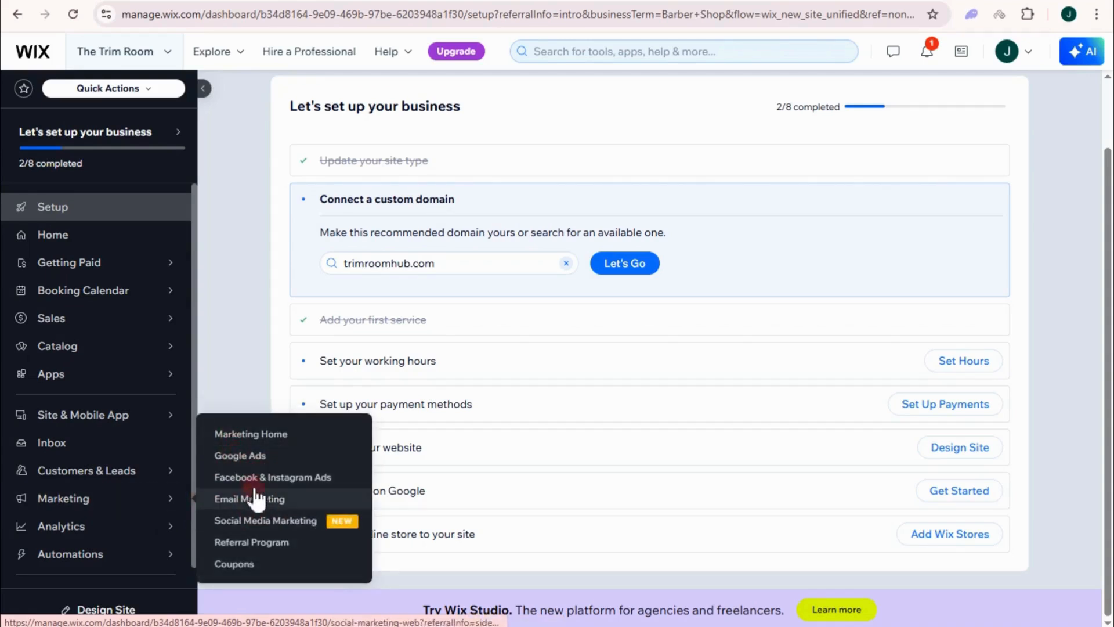
{"action": "mouse_move", "coordinate": [196, 535]}
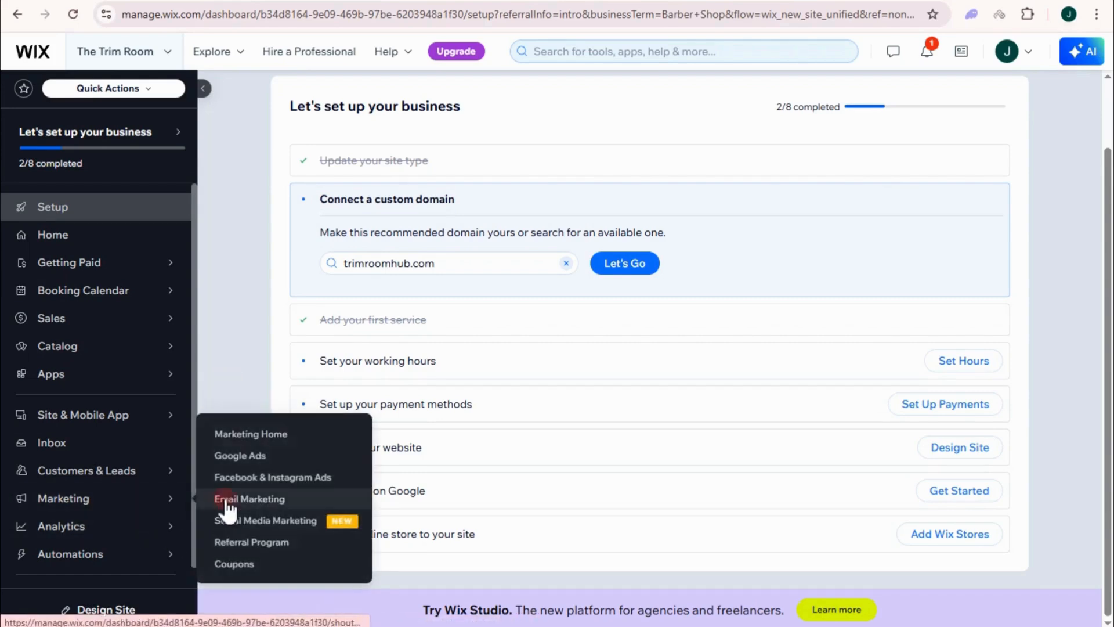
{"action": "mouse_move", "coordinate": [167, 499]}
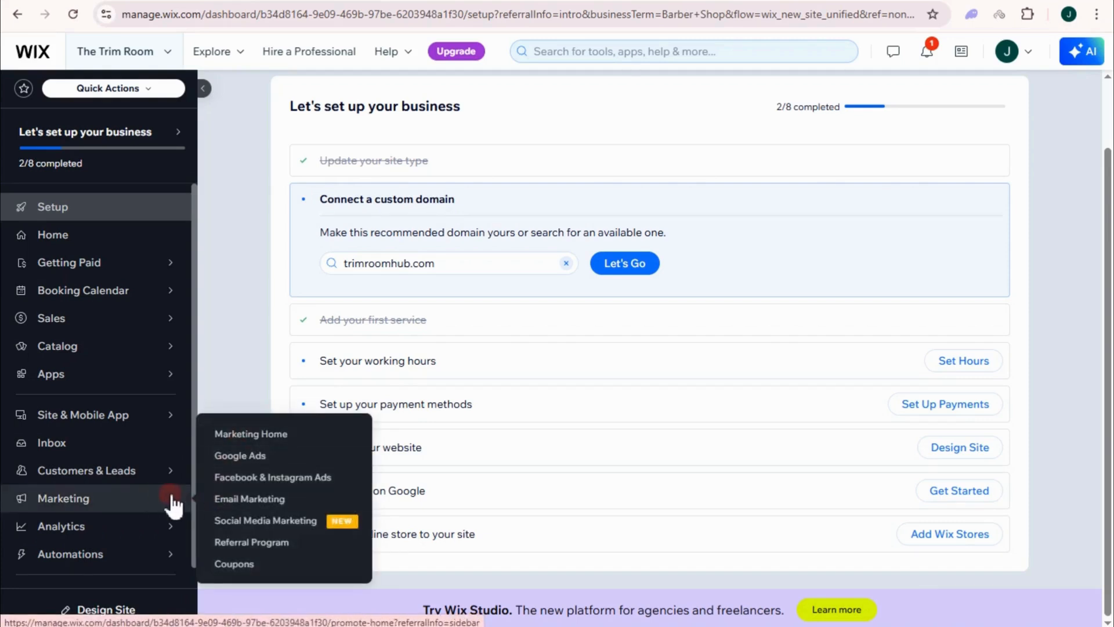
{"action": "mouse_move", "coordinate": [160, 529]}
{"action": "mouse_move", "coordinate": [150, 563]}
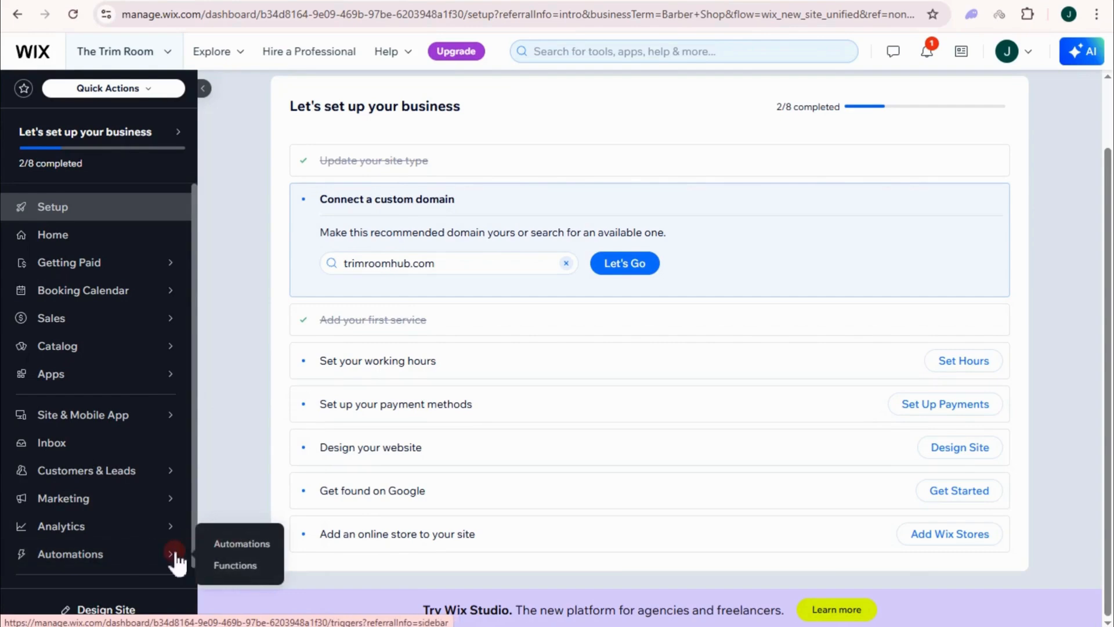
{"action": "scroll", "coordinate": [155, 565], "scroll_direction": "down", "scroll_amount": 1}
{"action": "left_click", "coordinate": [131, 592]}
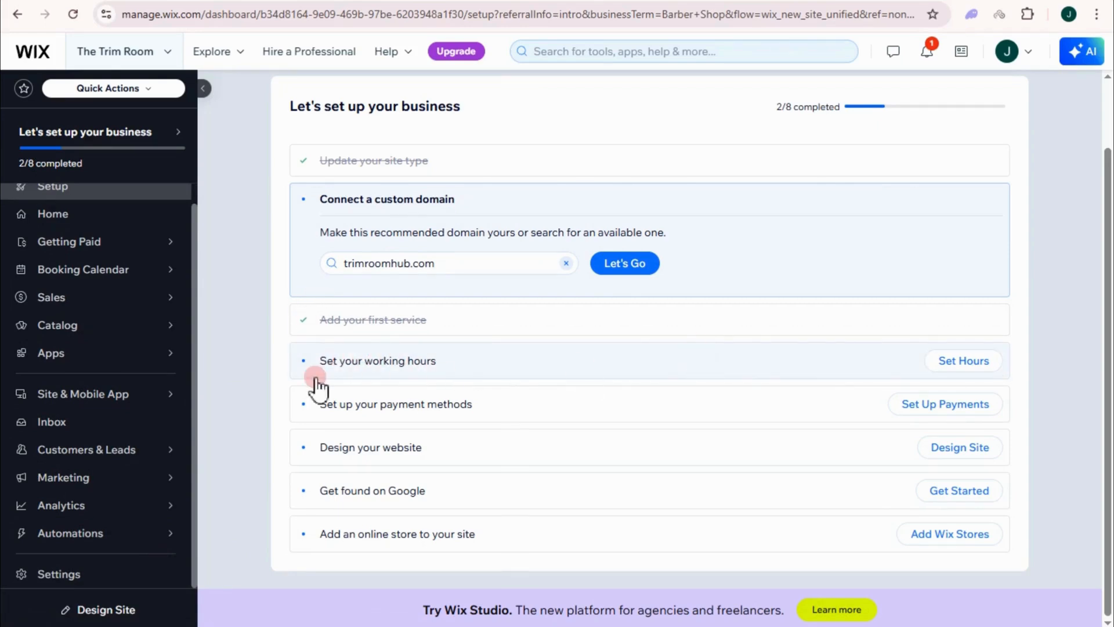
Expand the working hours task in the setup checklist and review its available days and times
{"action": "left_click", "coordinate": [972, 364]}
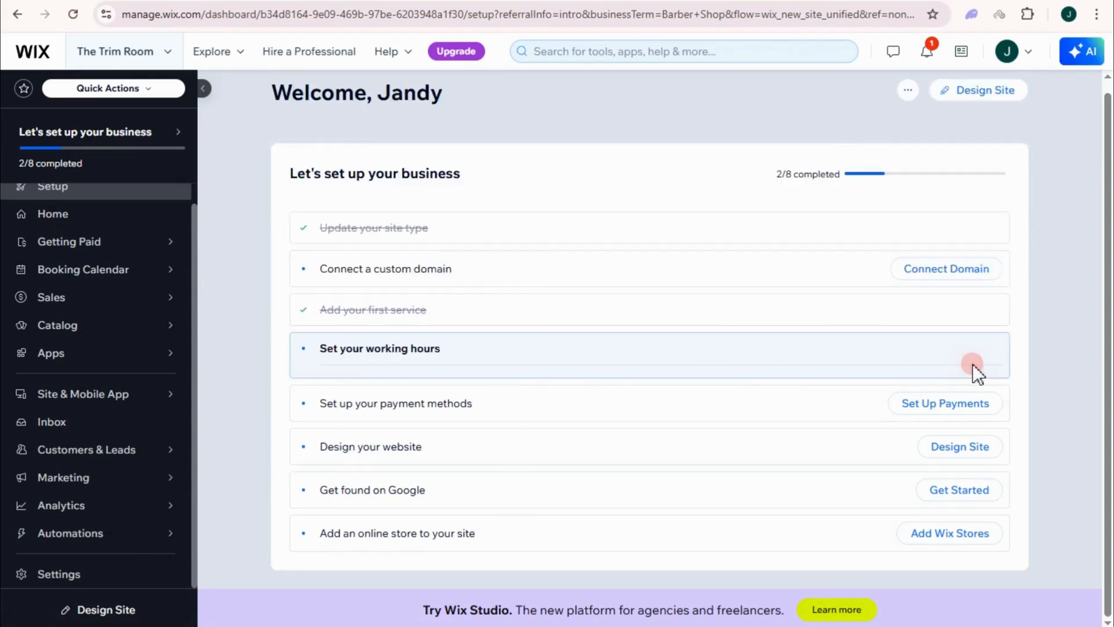
{"action": "left_click", "coordinate": [472, 343]}
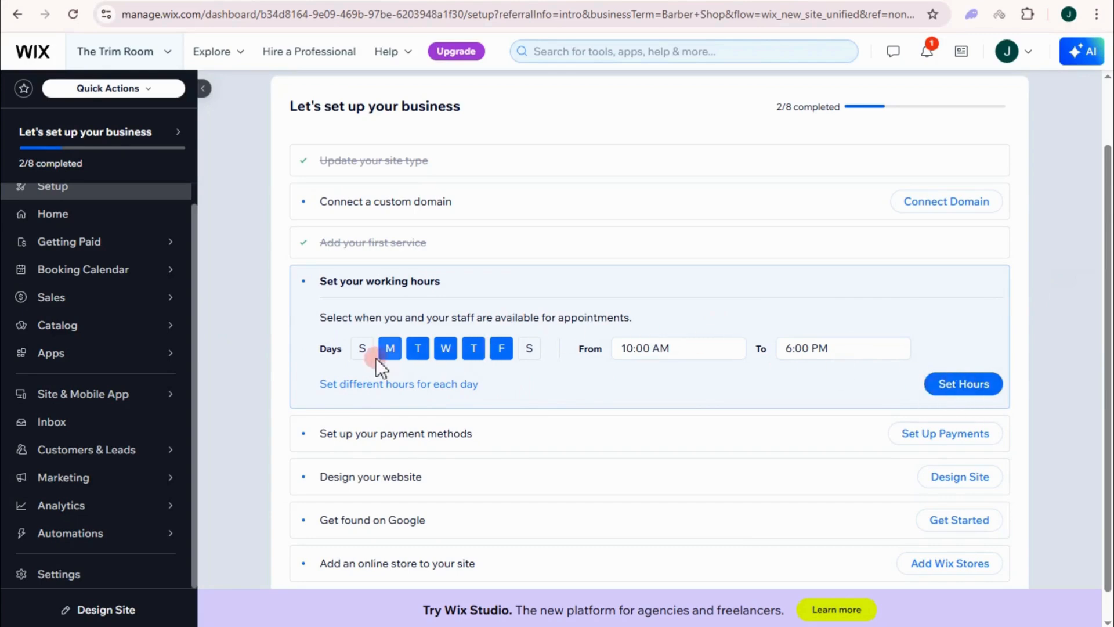
{"action": "left_click", "coordinate": [530, 346]}
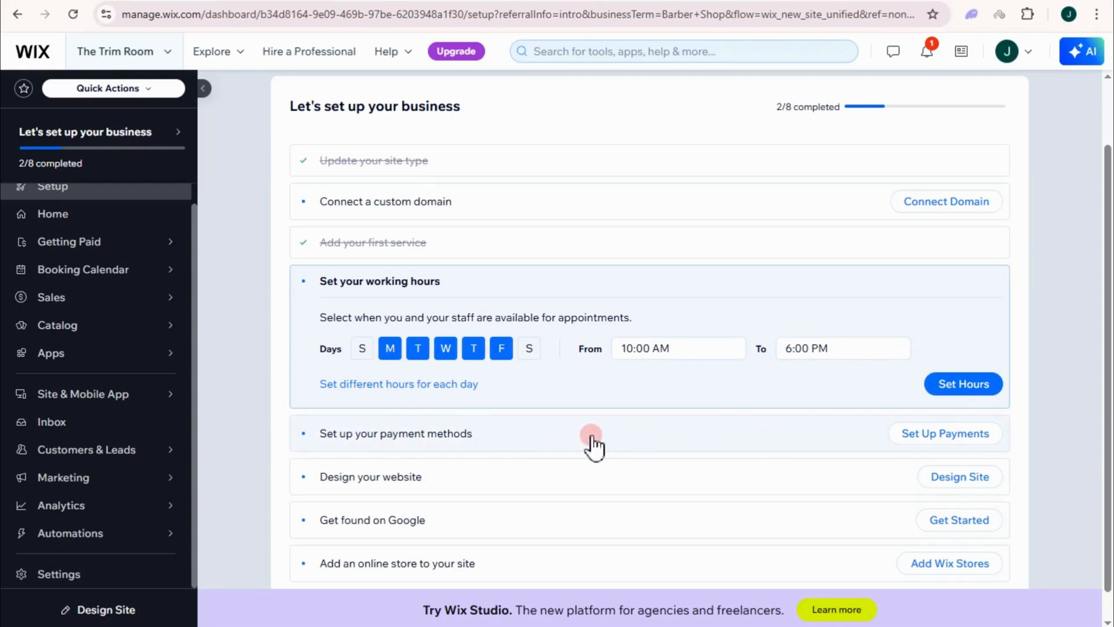
Open the payment methods setup from the business setup checklist
{"action": "left_click", "coordinate": [928, 443]}
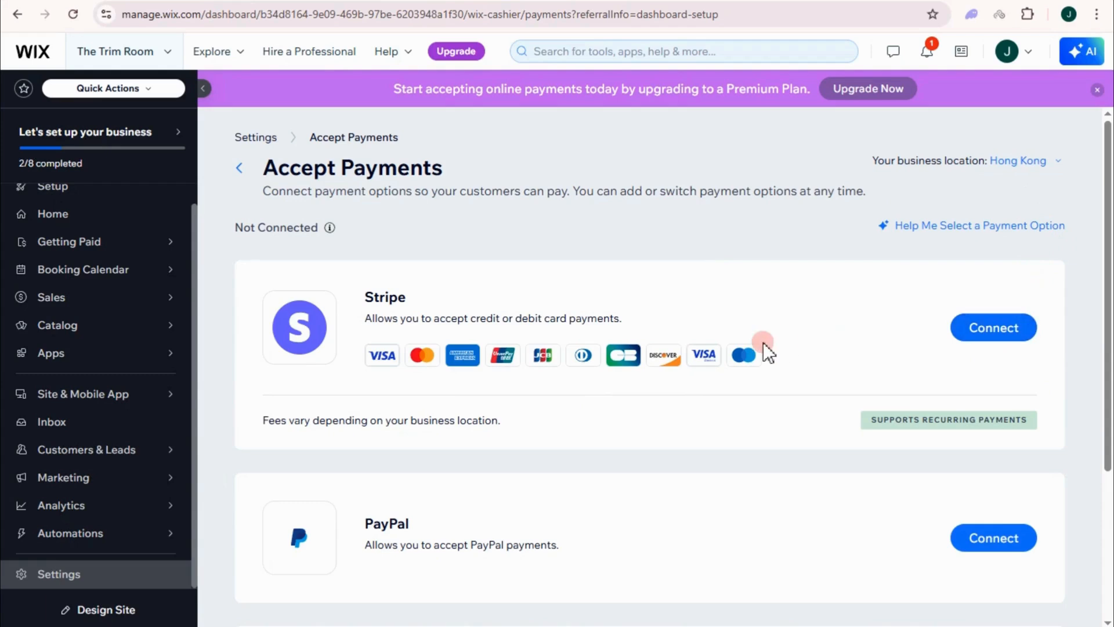
Review the Stripe, PayPal and Manual Payments options and open the connection setup for manual payments
{"action": "scroll", "coordinate": [787, 377], "scroll_direction": "down", "scroll_amount": 3}
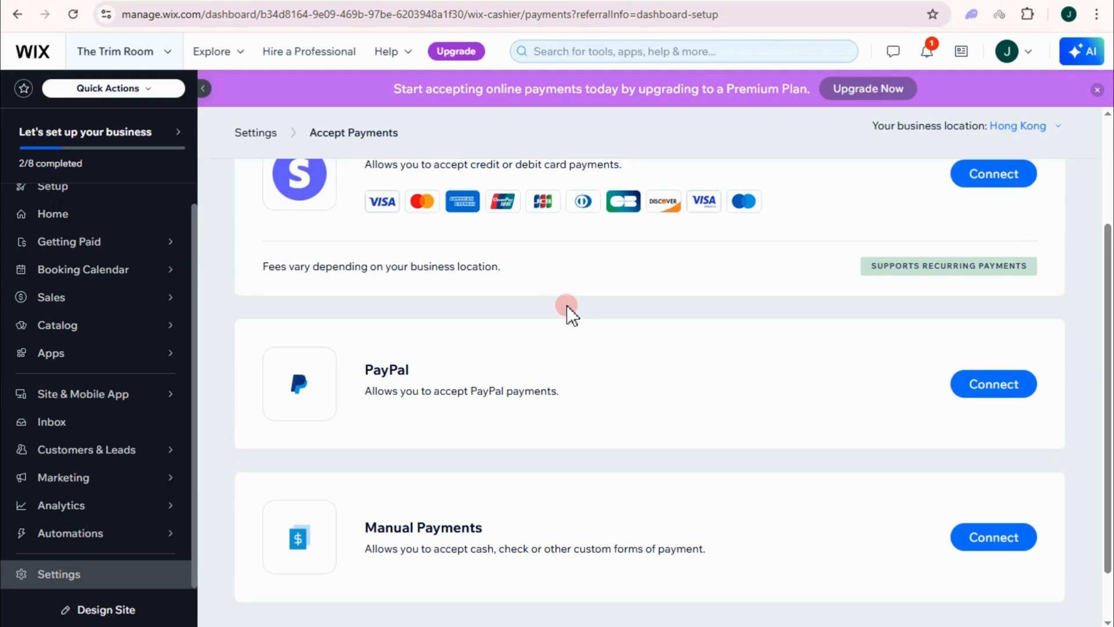
{"action": "scroll", "coordinate": [564, 328], "scroll_direction": "down", "scroll_amount": 2}
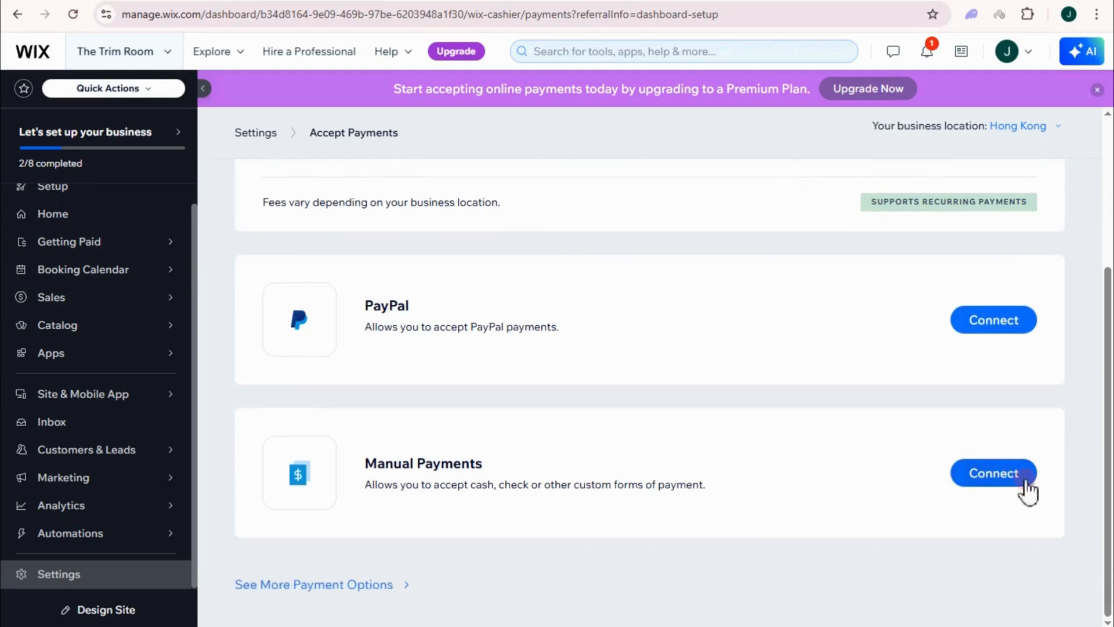
{"action": "left_click", "coordinate": [1005, 482]}
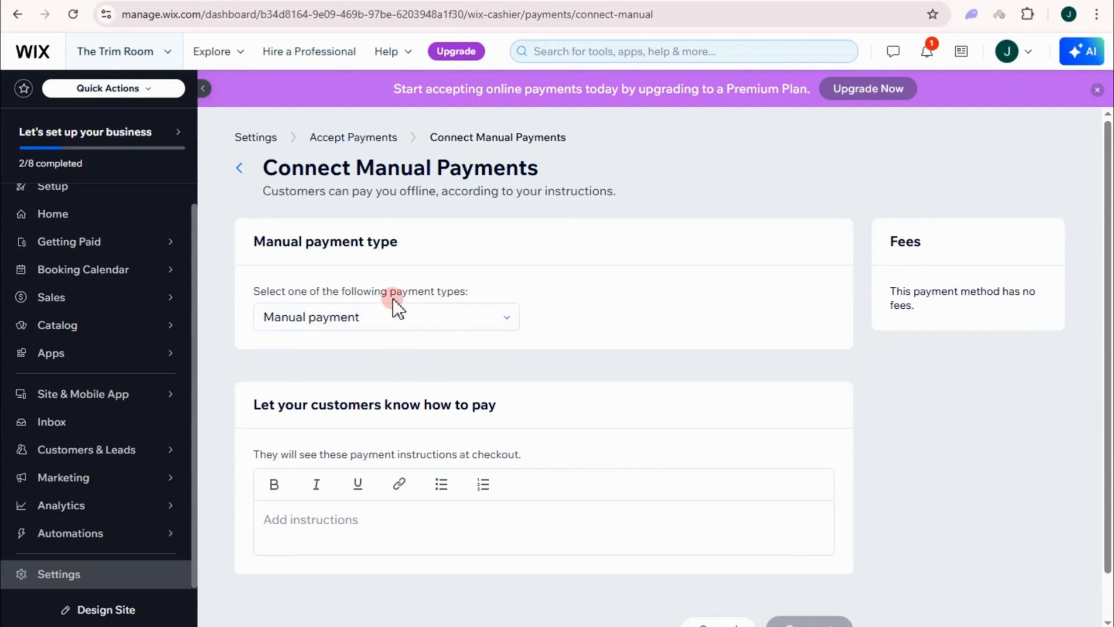
Try the Cash payment, Offline payment and Cash on delivery types for manual payments, and leave the setup without saving
{"action": "left_click", "coordinate": [442, 319]}
{"action": "left_click", "coordinate": [330, 370]}
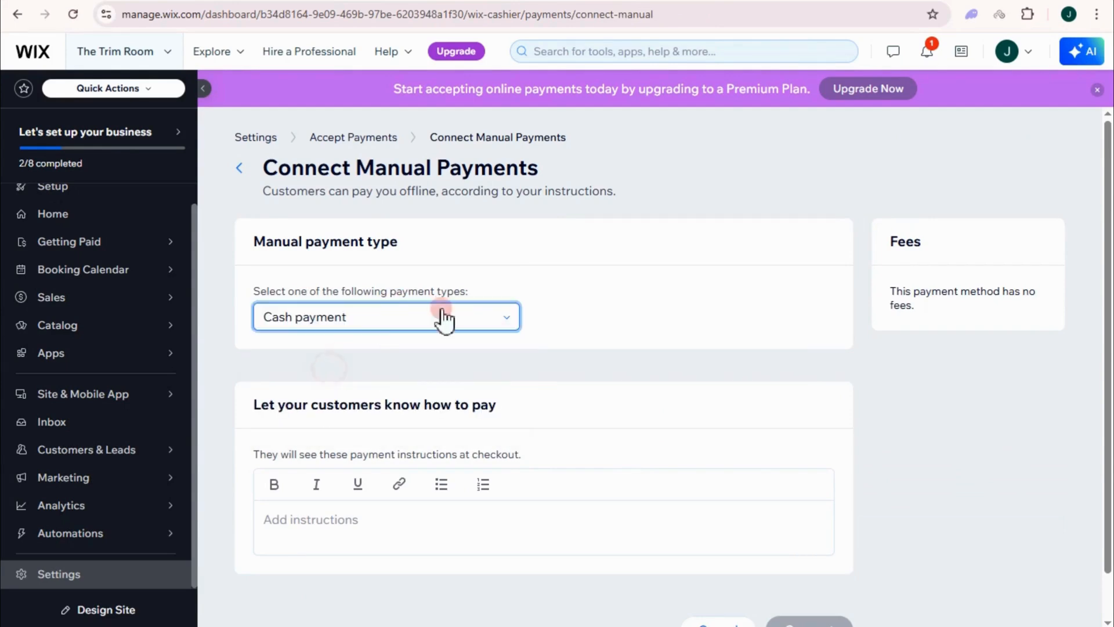
{"action": "left_click", "coordinate": [396, 329]}
{"action": "left_click", "coordinate": [351, 398]}
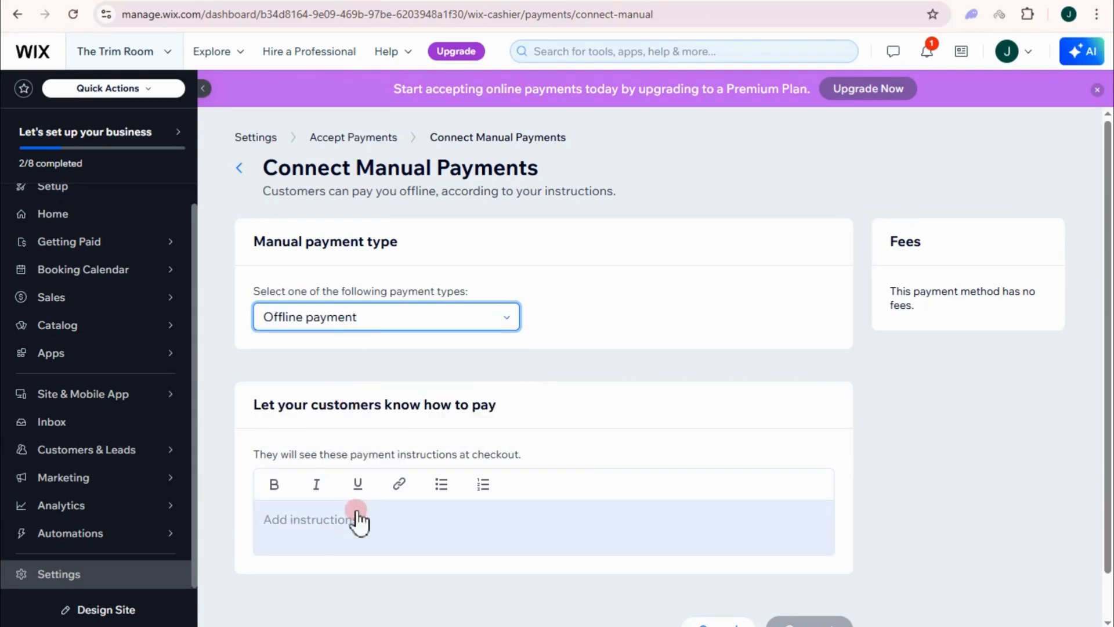
{"action": "left_click", "coordinate": [386, 326]}
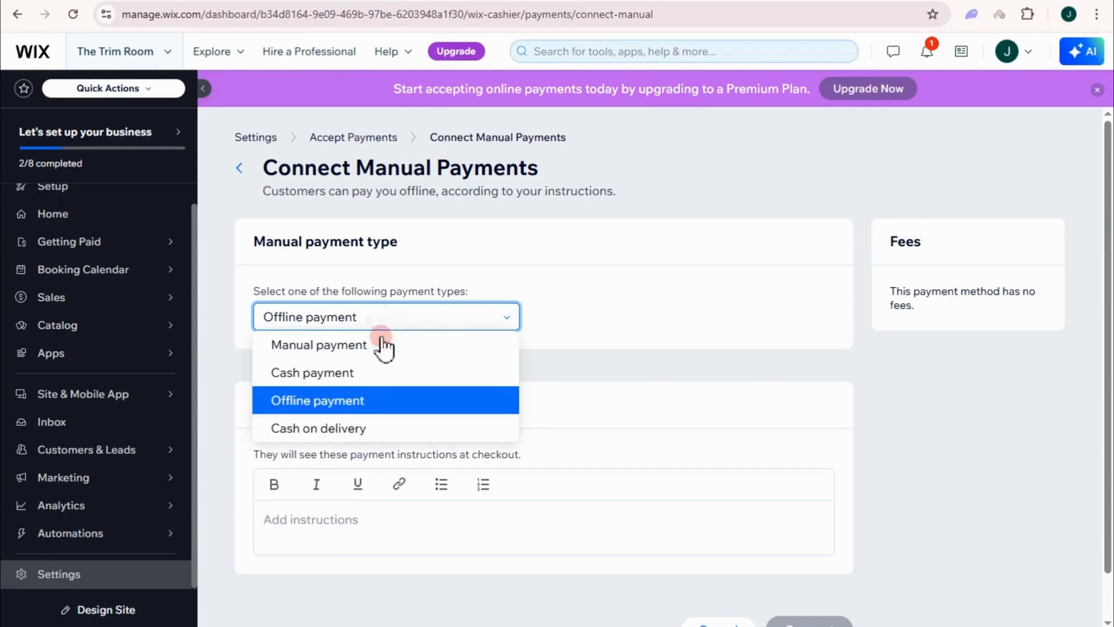
{"action": "left_click", "coordinate": [345, 428]}
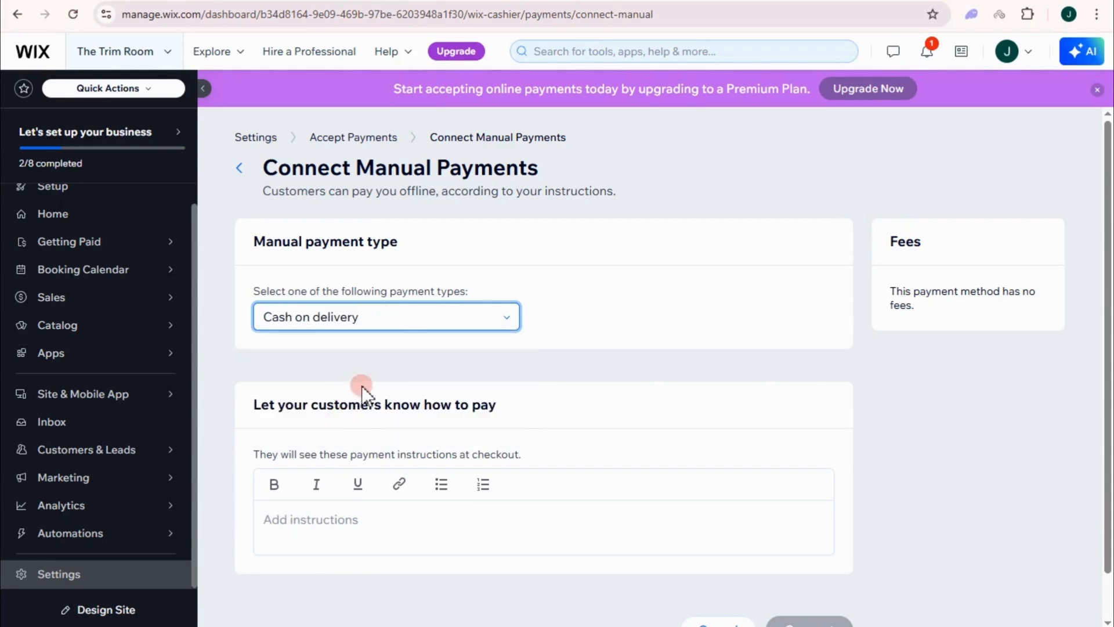
{"action": "left_click", "coordinate": [238, 167]}
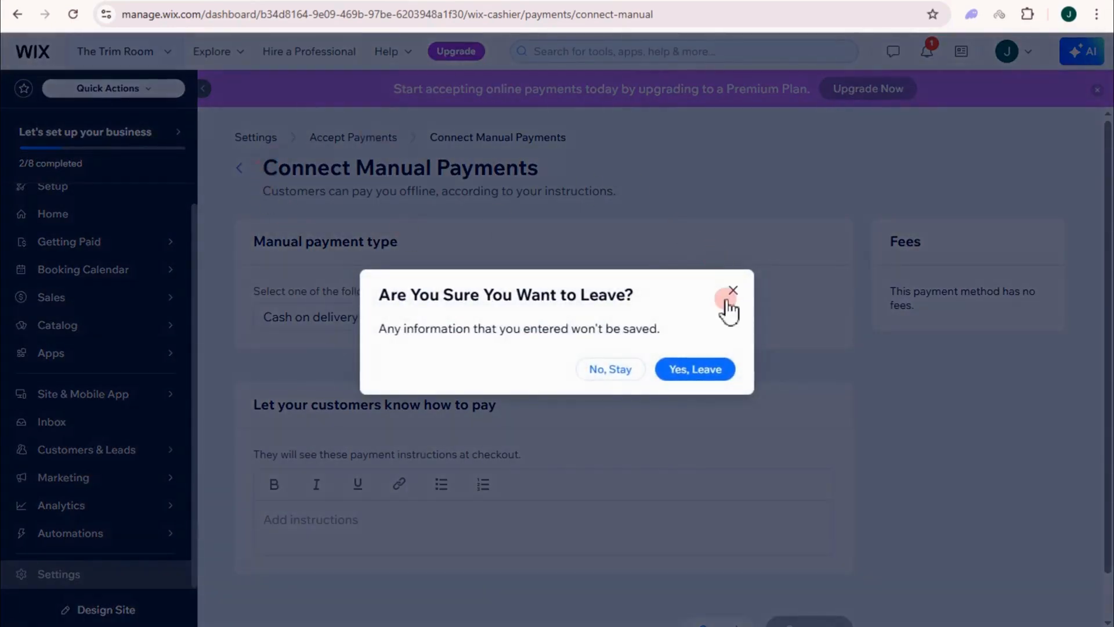
{"action": "left_click", "coordinate": [688, 371]}
Return to the business setup checklist, open its Get found on Google task and respond to the prompt about creating a site
{"action": "left_click", "coordinate": [252, 139]}
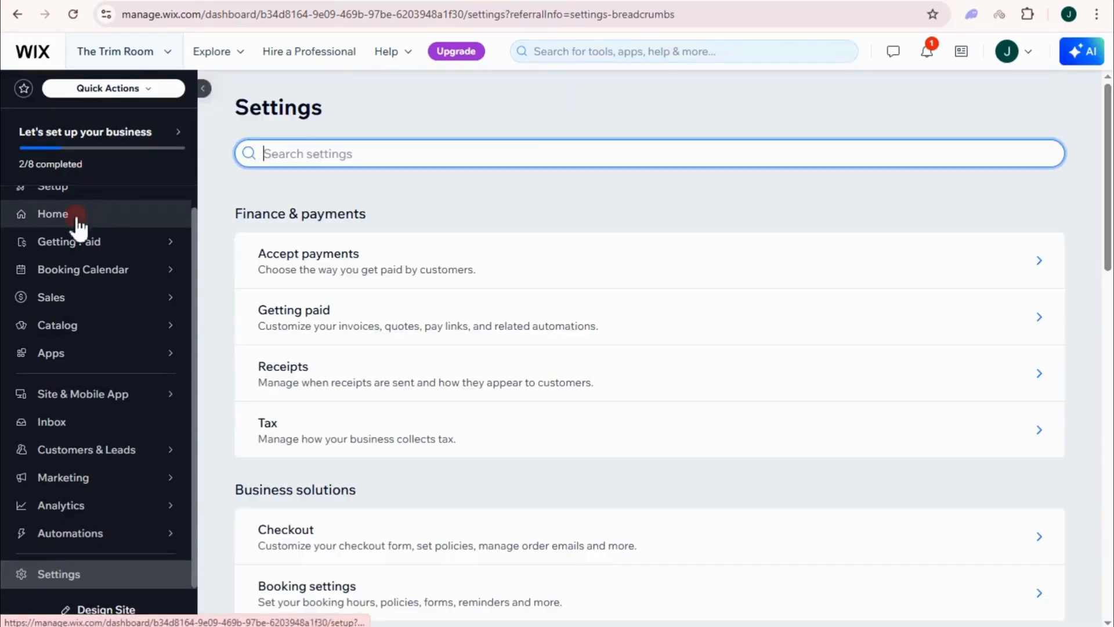
{"action": "scroll", "coordinate": [74, 219], "scroll_direction": "up", "scroll_amount": 1}
{"action": "left_click", "coordinate": [105, 219]}
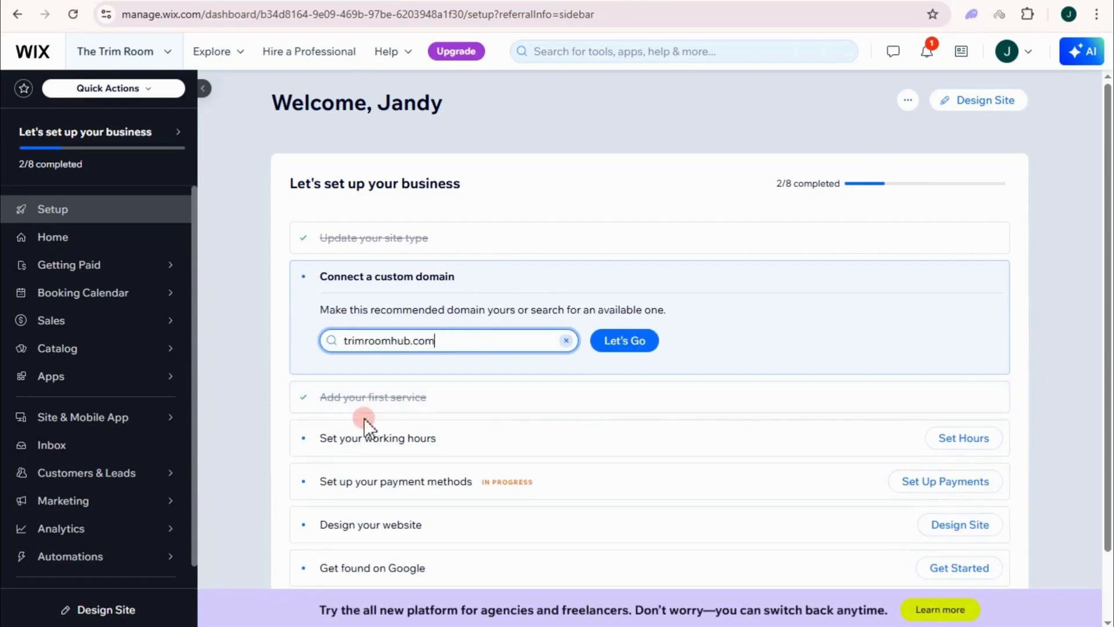
{"action": "scroll", "coordinate": [487, 482], "scroll_direction": "down", "scroll_amount": 1}
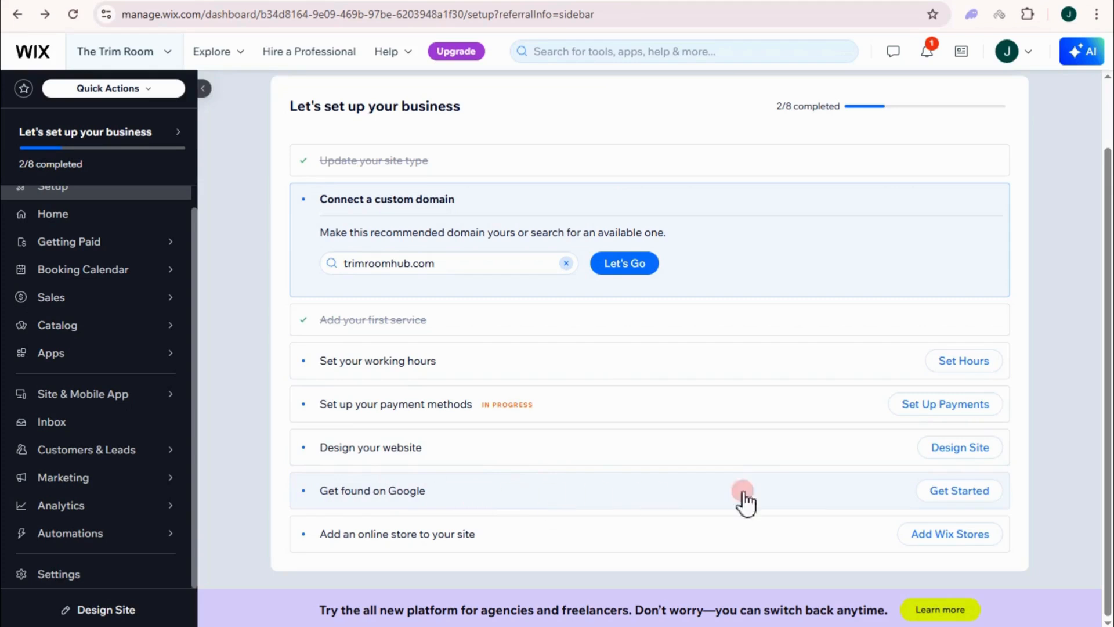
{"action": "left_click", "coordinate": [958, 499]}
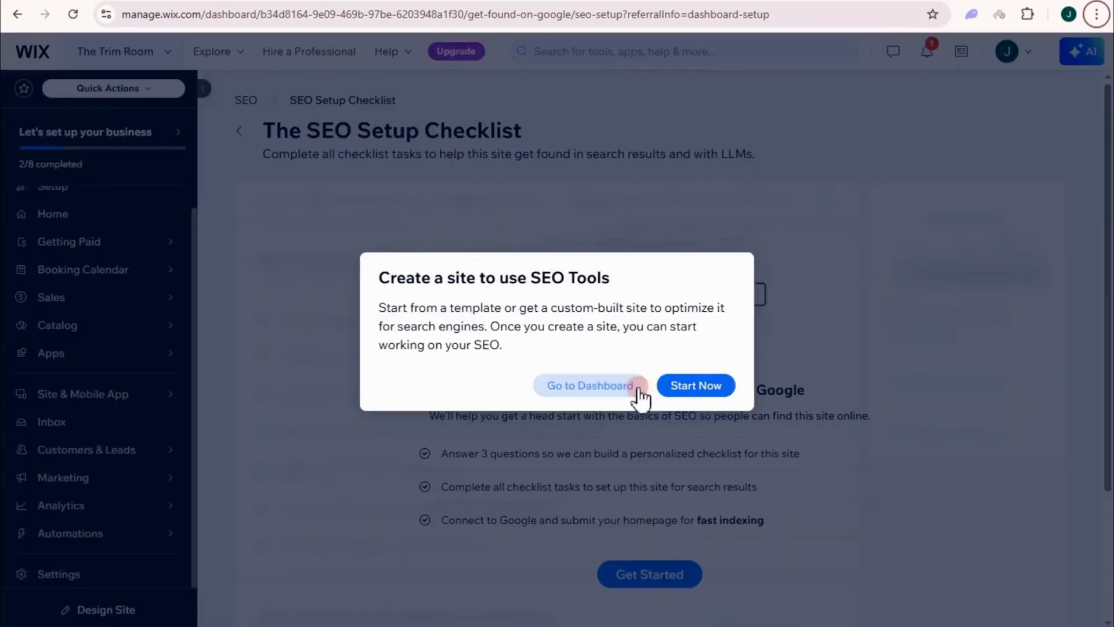
{"action": "left_click", "coordinate": [713, 387]}
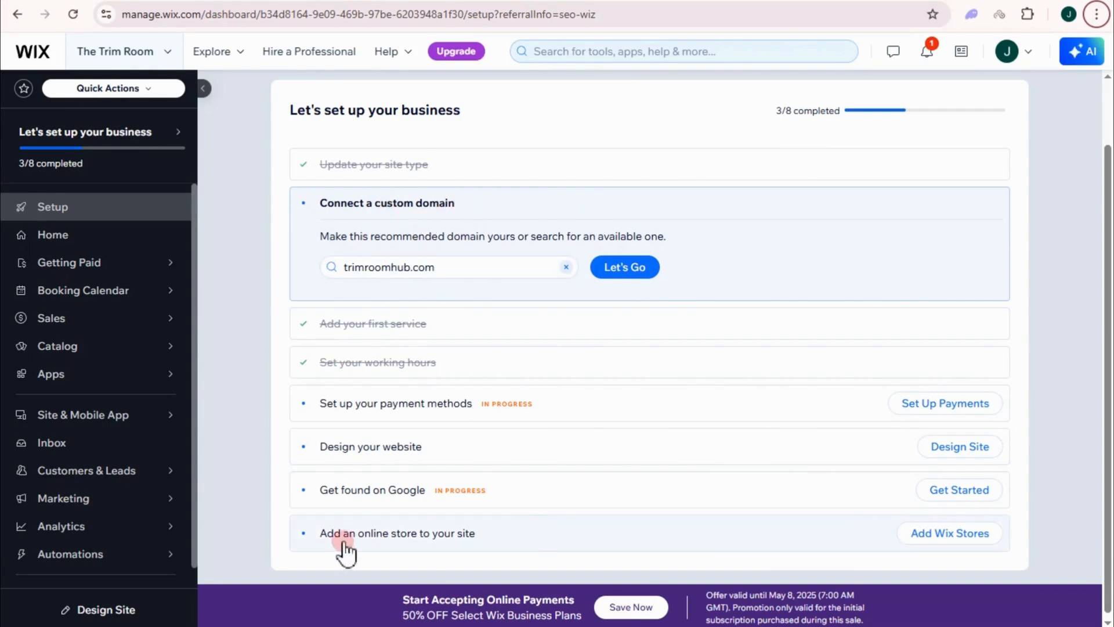
Add the Wix Stores app to the site from the setup checklist, postponing the site design, and return to the checklist
{"action": "left_click", "coordinate": [948, 534]}
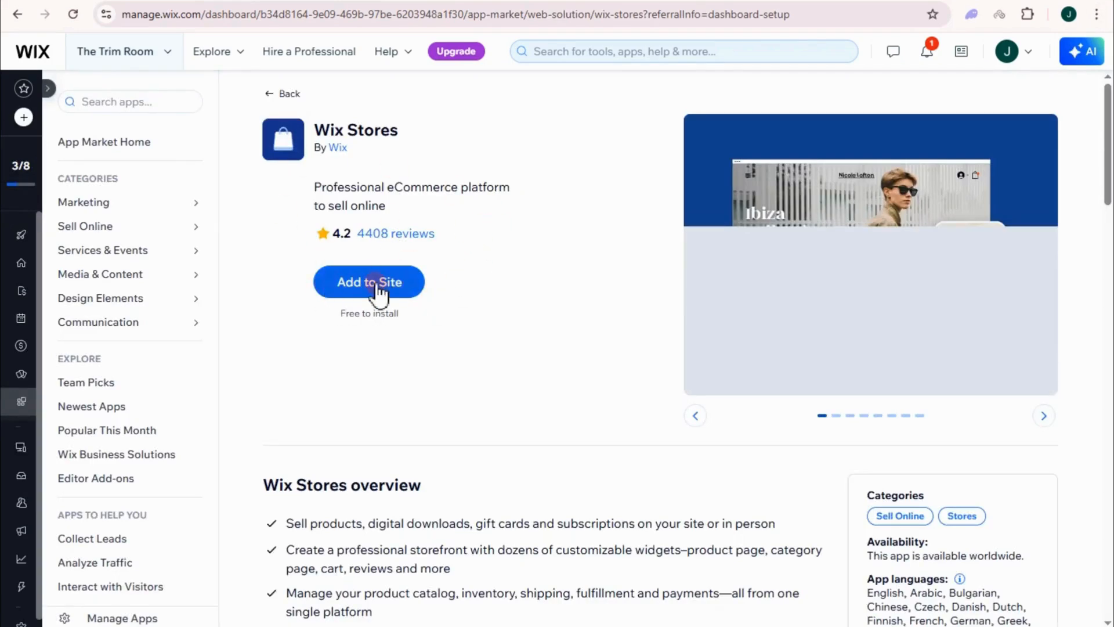
{"action": "left_click", "coordinate": [377, 290]}
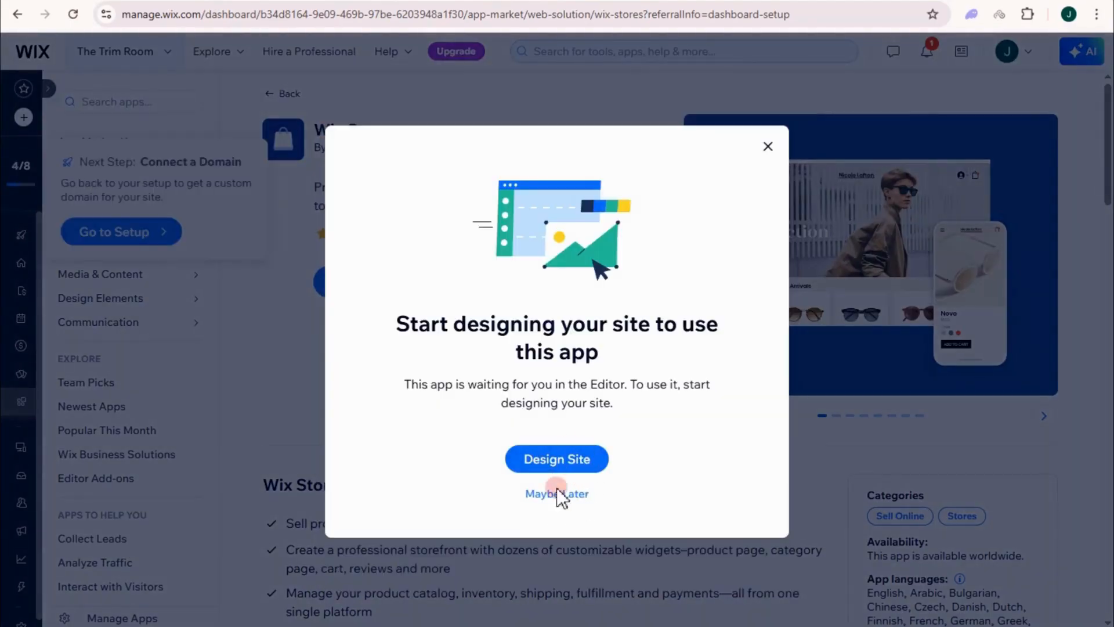
{"action": "left_click", "coordinate": [565, 493]}
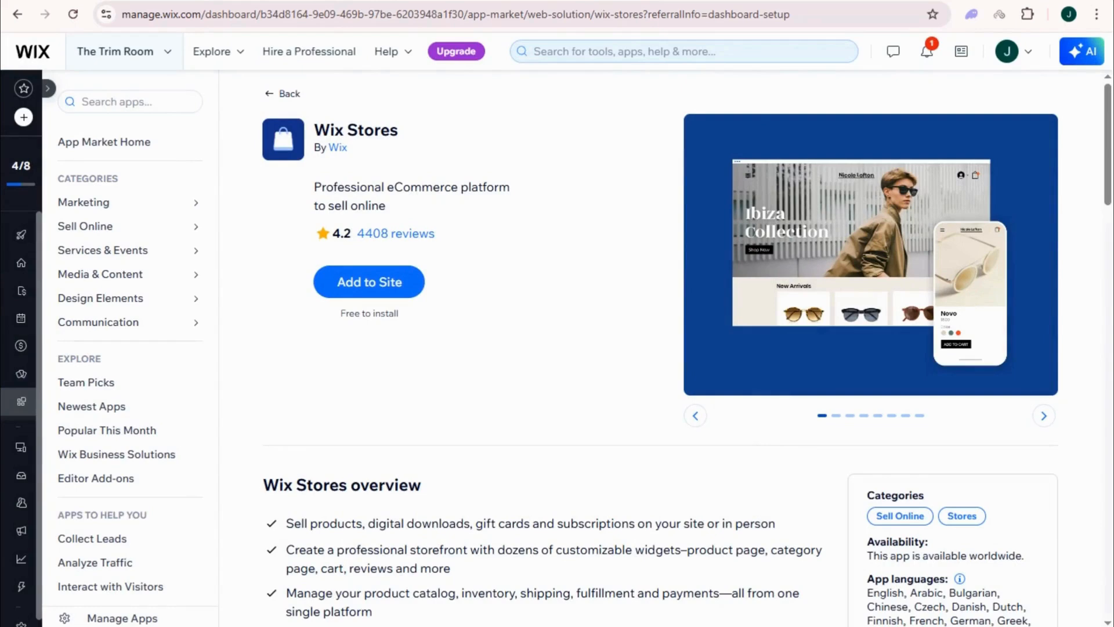
{"action": "left_click", "coordinate": [263, 94]}
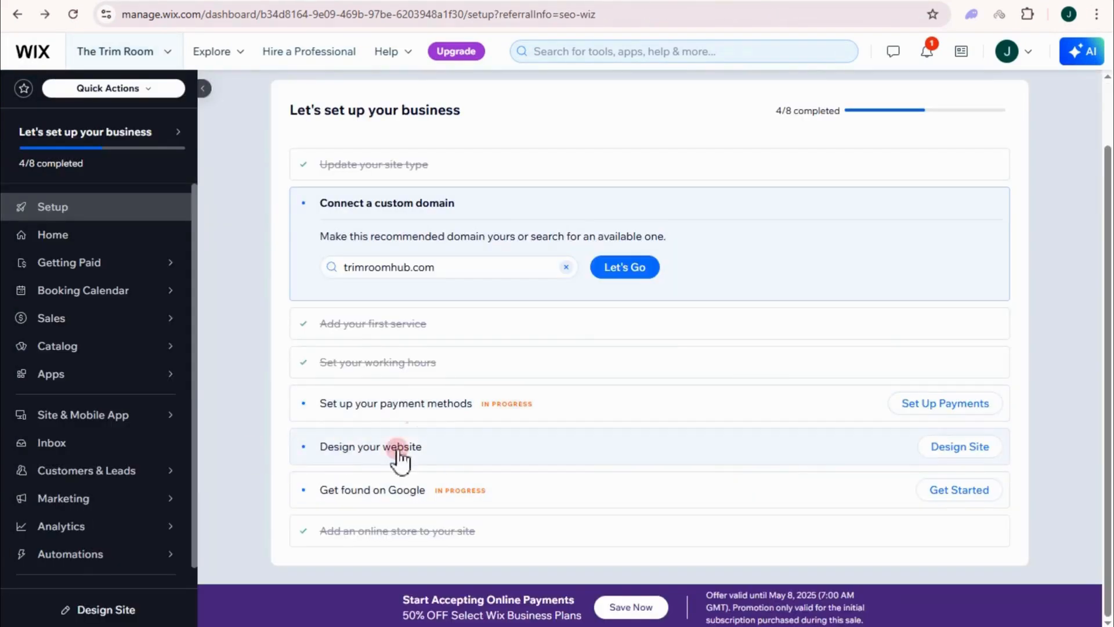
Start the website design task by customizing a template, and browse the designs offered for Barber Shop
{"action": "left_click", "coordinate": [961, 447]}
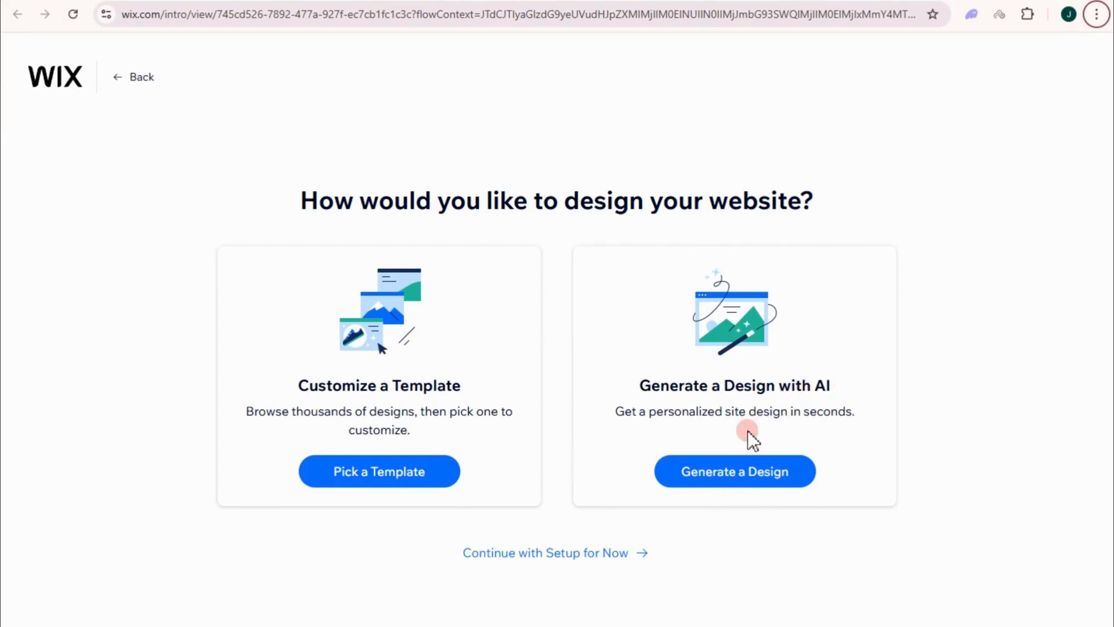
{"action": "left_click", "coordinate": [369, 473]}
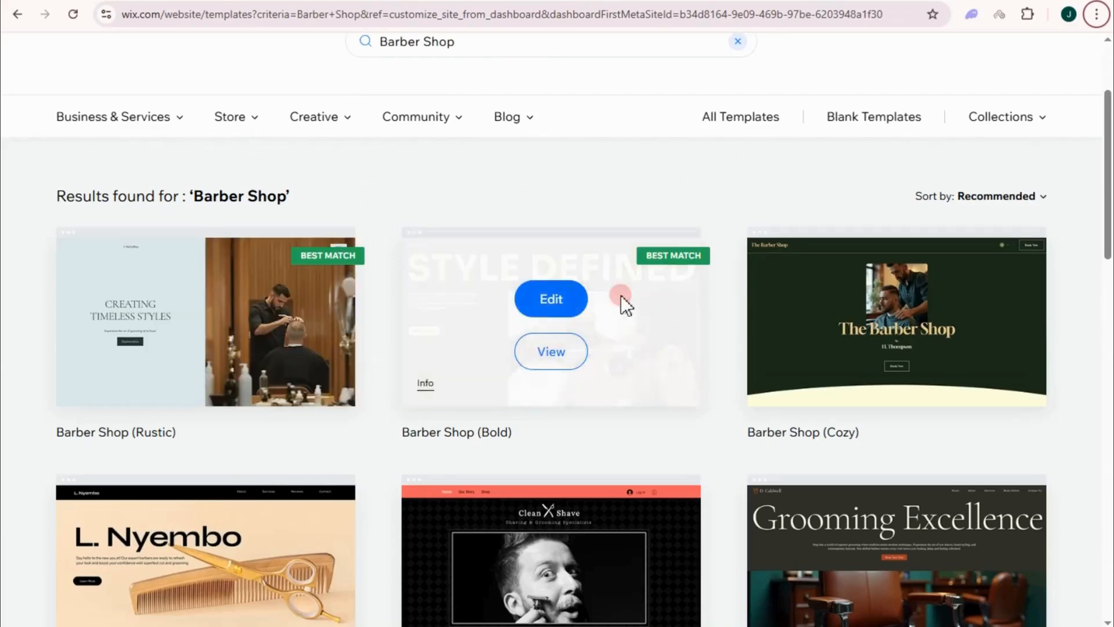
{"action": "scroll", "coordinate": [590, 408], "scroll_direction": "down", "scroll_amount": 3}
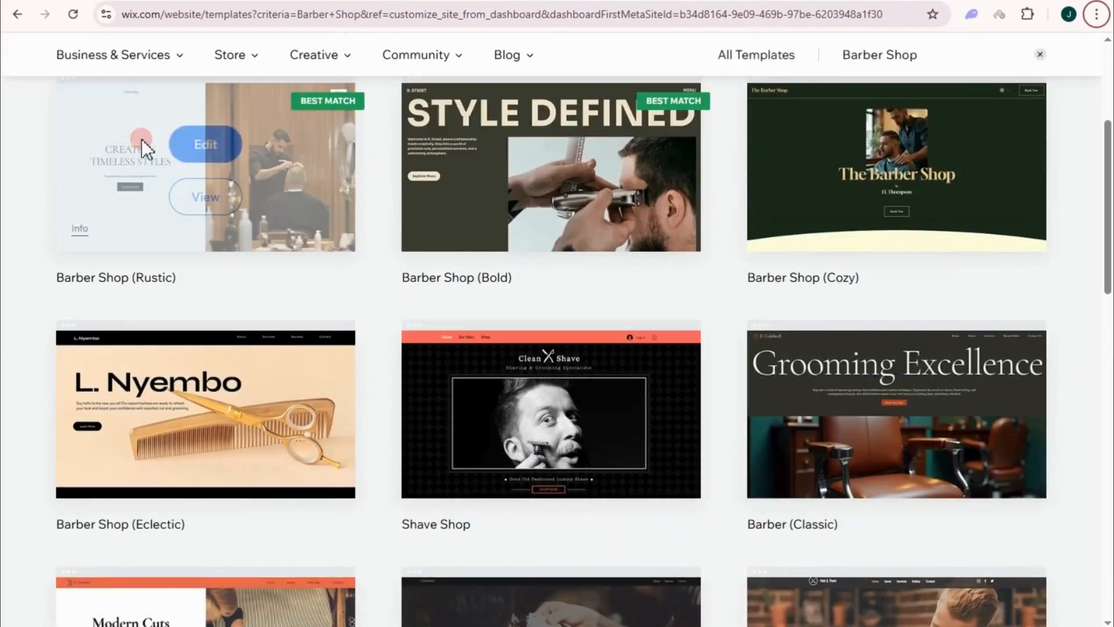
{"action": "mouse_move", "coordinate": [562, 451]}
{"action": "mouse_move", "coordinate": [267, 206]}
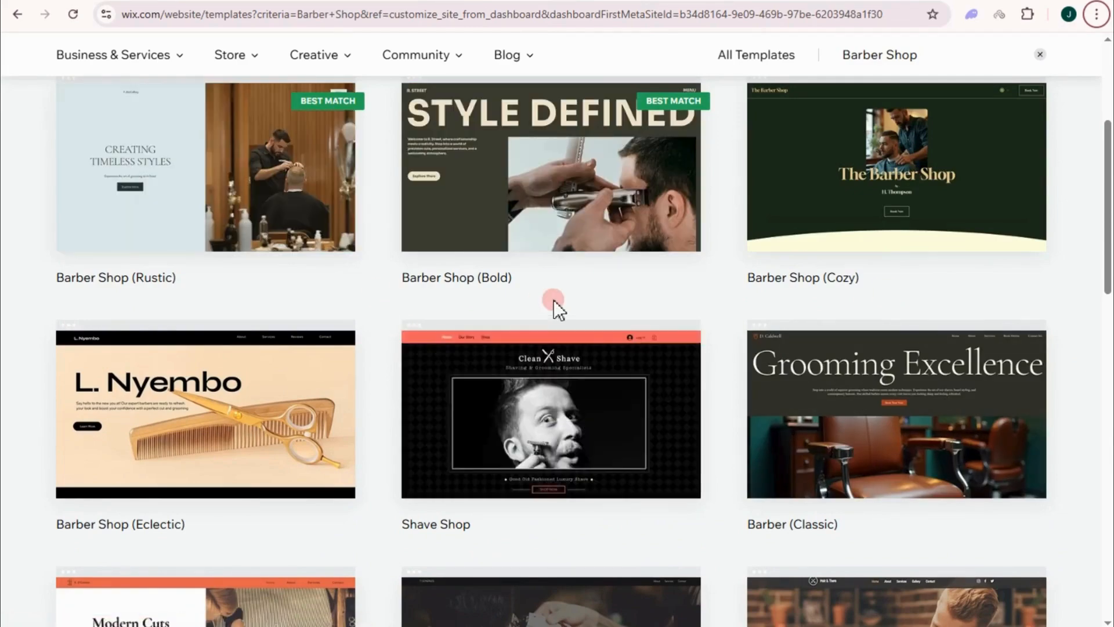
{"action": "scroll", "coordinate": [552, 304], "scroll_direction": "up", "scroll_amount": 4}
{"action": "scroll", "coordinate": [970, 449], "scroll_direction": "down", "scroll_amount": 9}
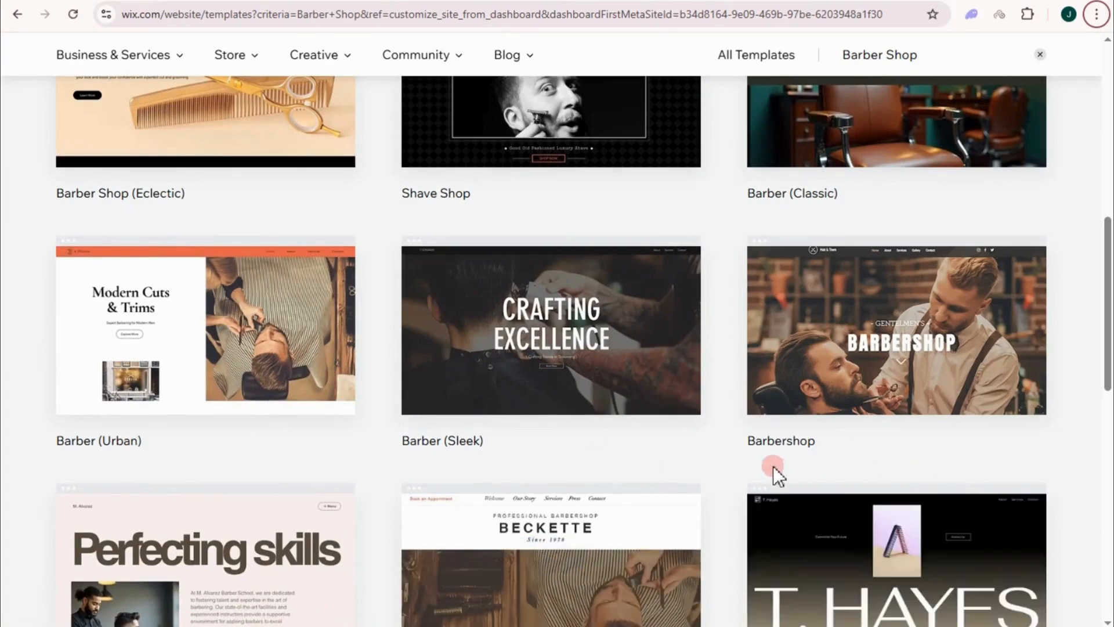
{"action": "scroll", "coordinate": [772, 465], "scroll_direction": "up", "scroll_amount": 9}
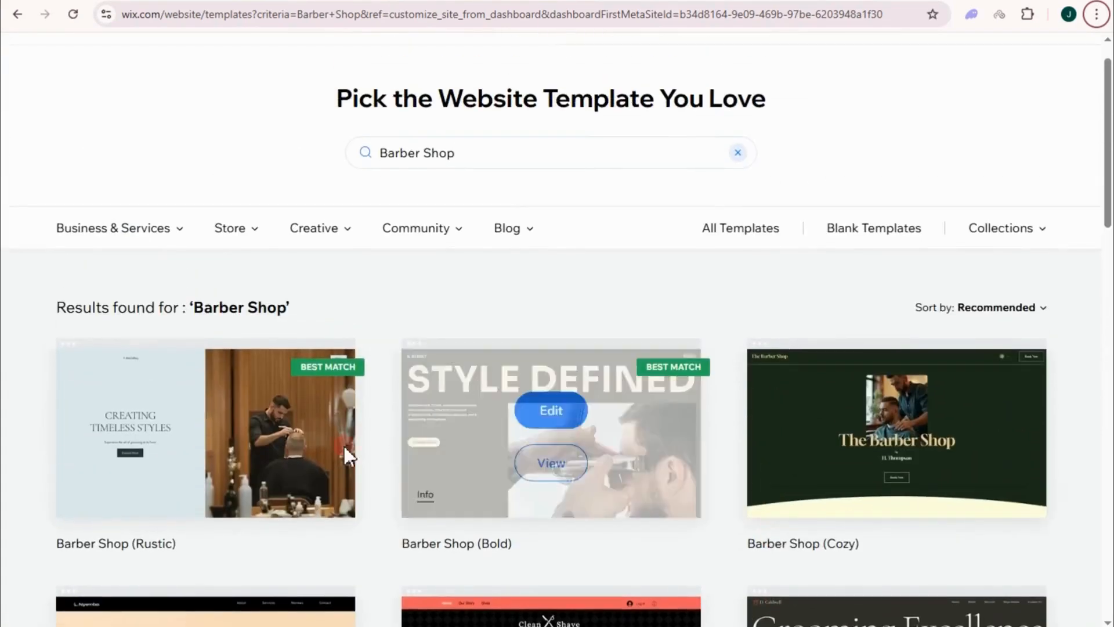
Open the Barber Shop (Bold) template for editing and skip the AI site text generation
{"action": "mouse_move", "coordinate": [181, 416]}
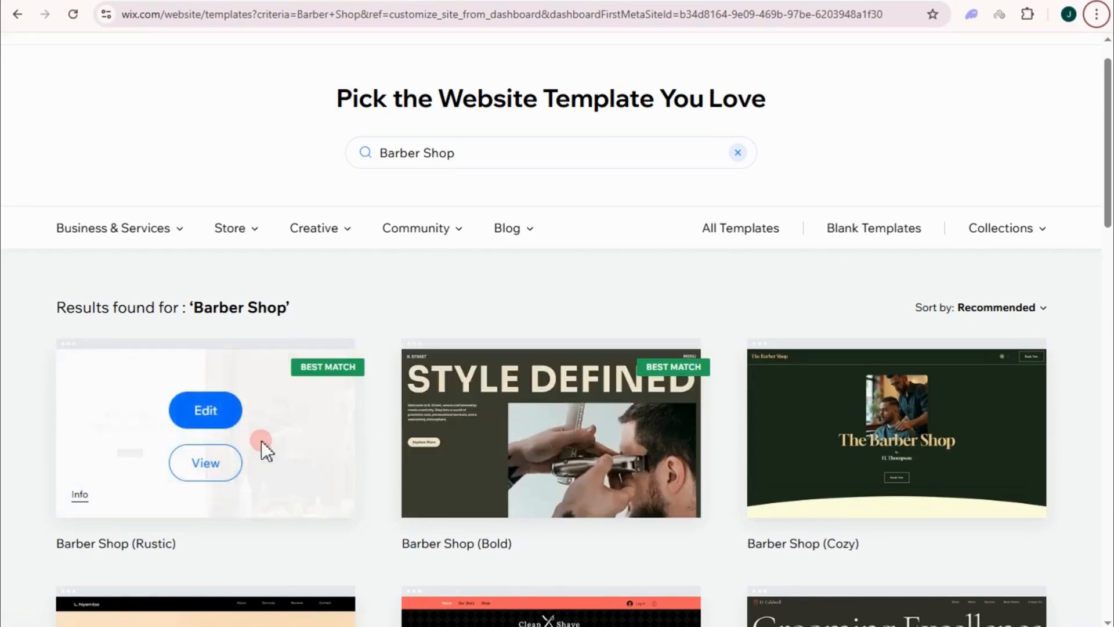
{"action": "mouse_move", "coordinate": [603, 438]}
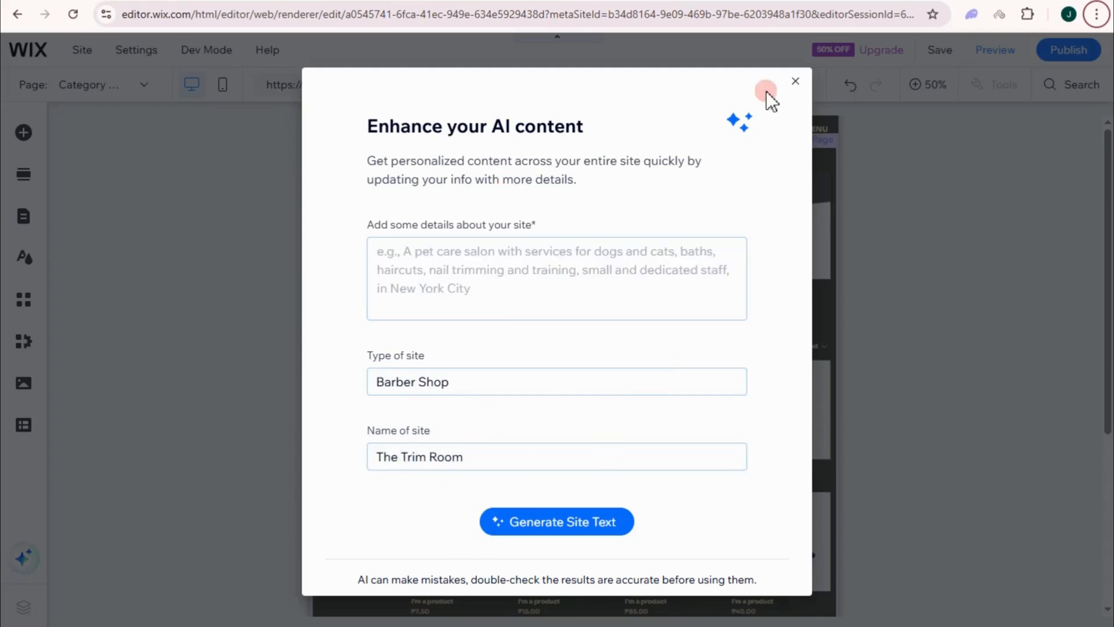
{"action": "left_click", "coordinate": [795, 81]}
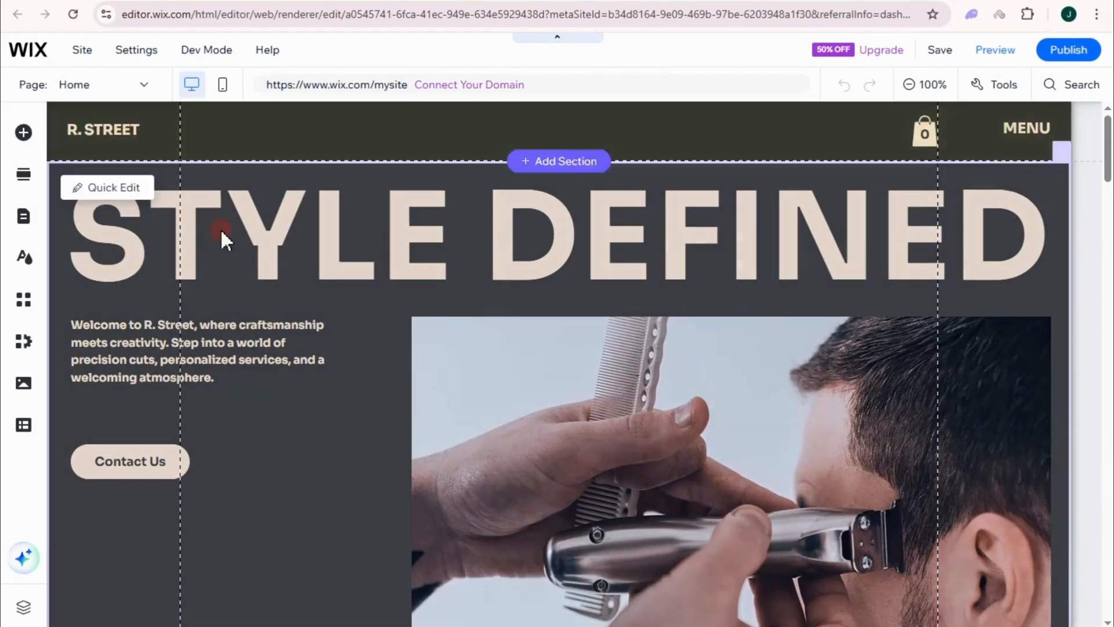
Look over the Home page and examine the elements available to add, including images, strips, decorative shapes and restaurant features
{"action": "scroll", "coordinate": [609, 290], "scroll_direction": "down", "scroll_amount": 5}
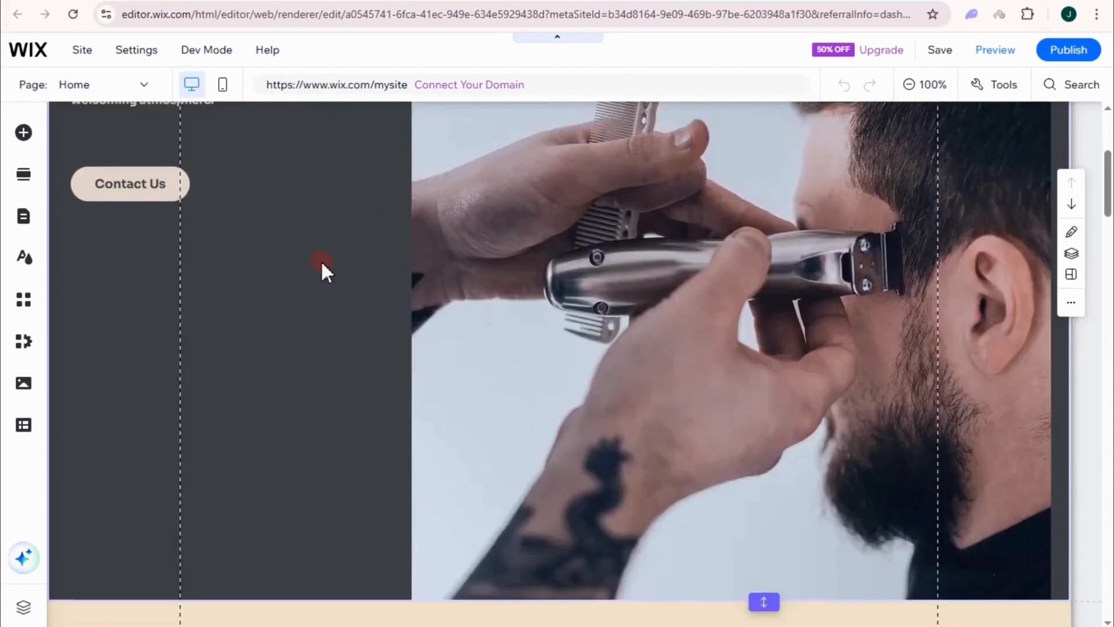
{"action": "scroll", "coordinate": [376, 281], "scroll_direction": "up", "scroll_amount": 5}
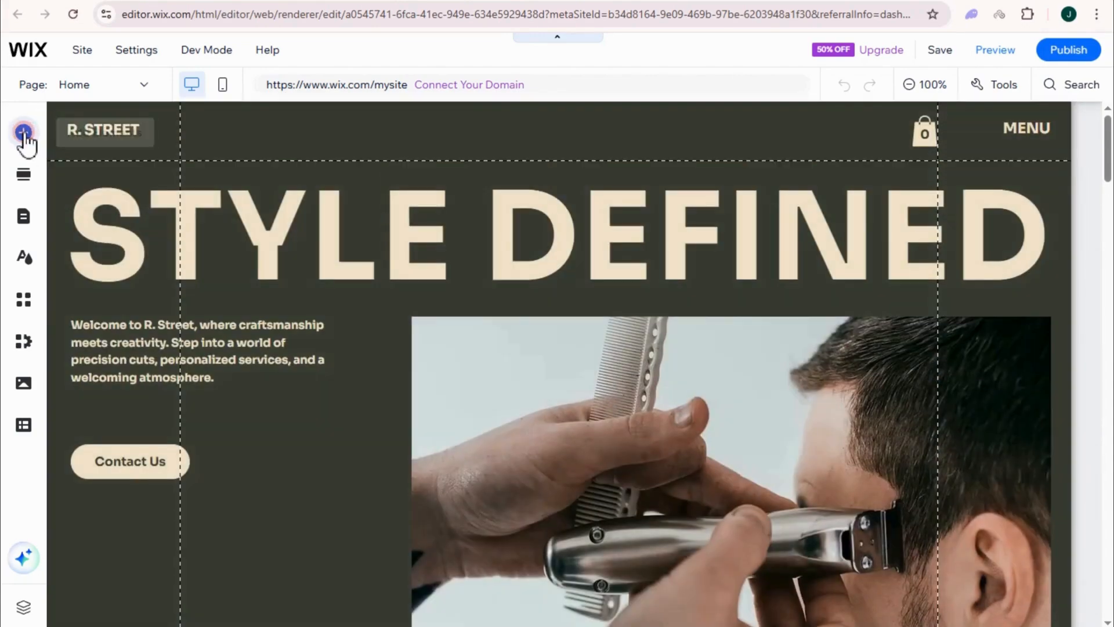
{"action": "left_click", "coordinate": [23, 133]}
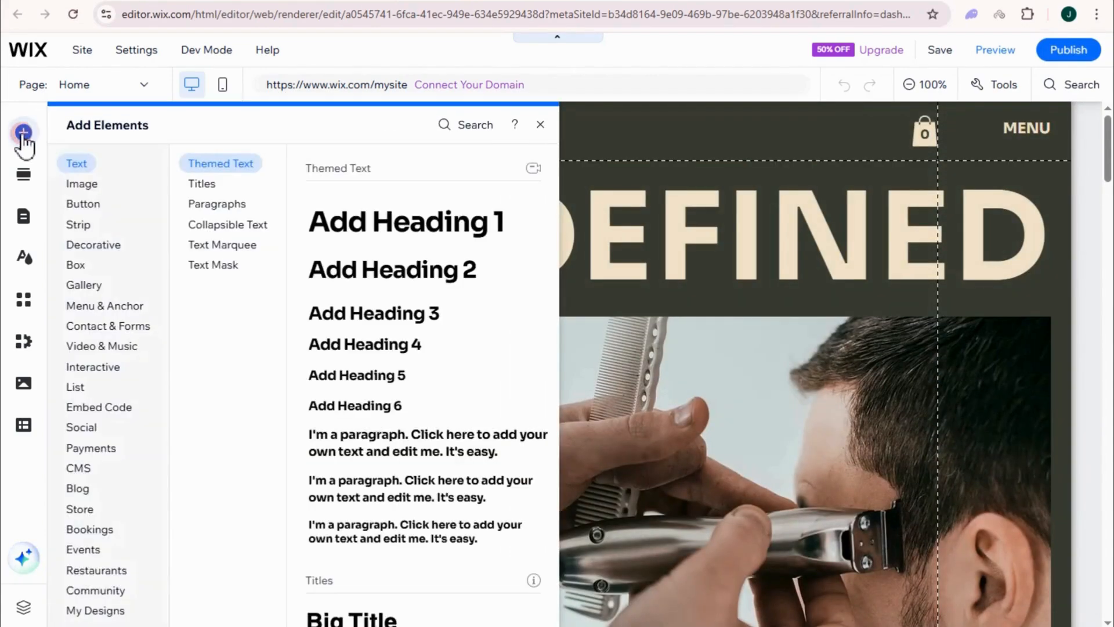
{"action": "left_click", "coordinate": [82, 183]}
{"action": "left_click", "coordinate": [91, 225]}
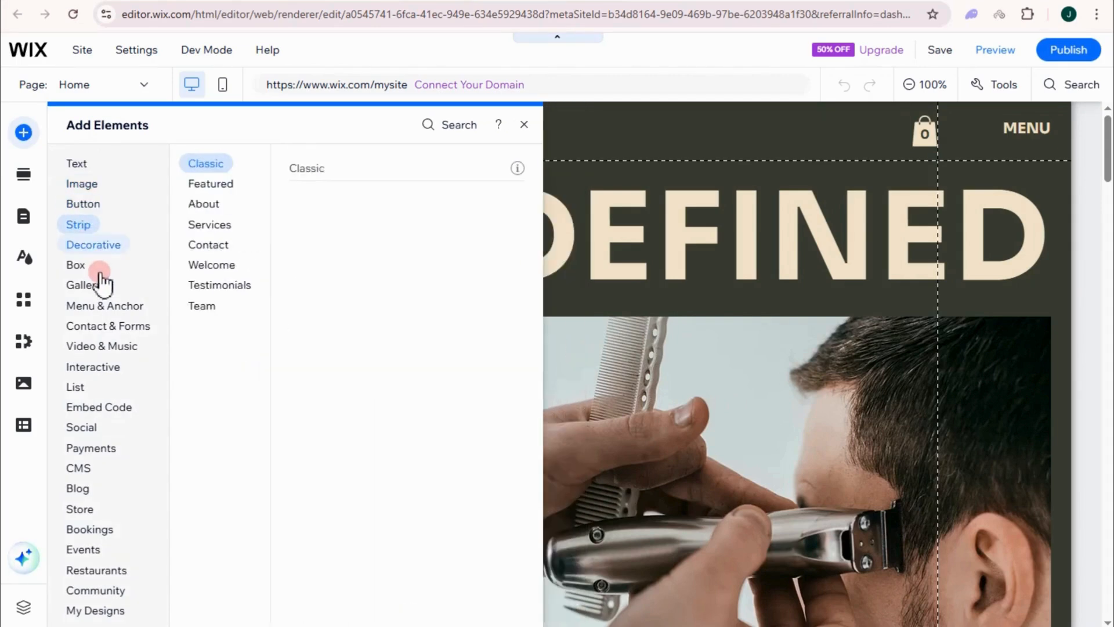
{"action": "left_click", "coordinate": [93, 244]}
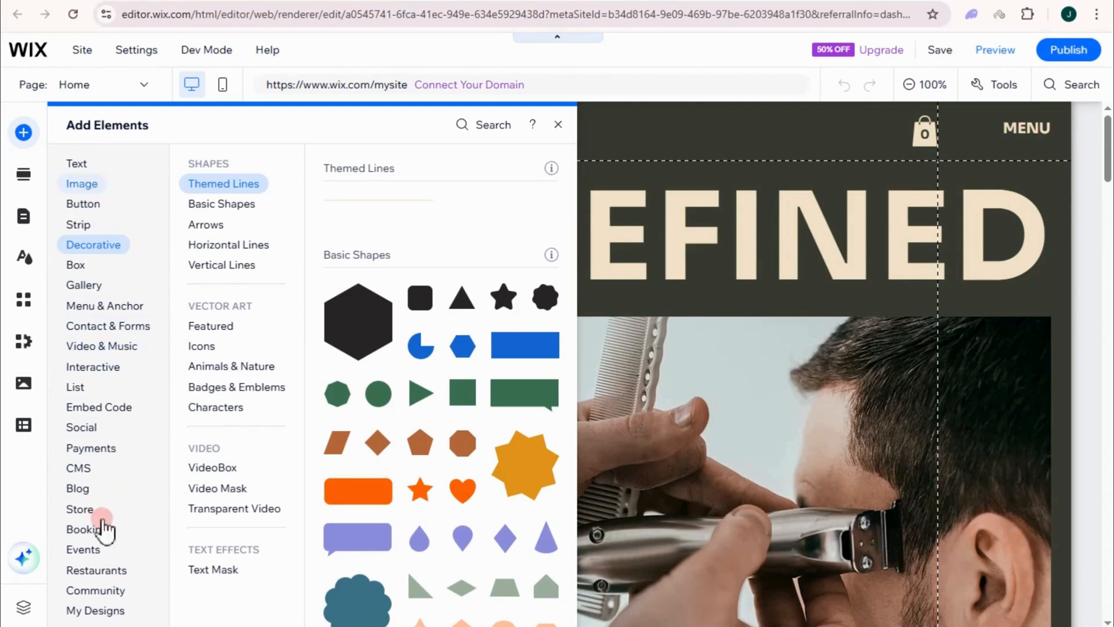
{"action": "left_click", "coordinate": [94, 569]}
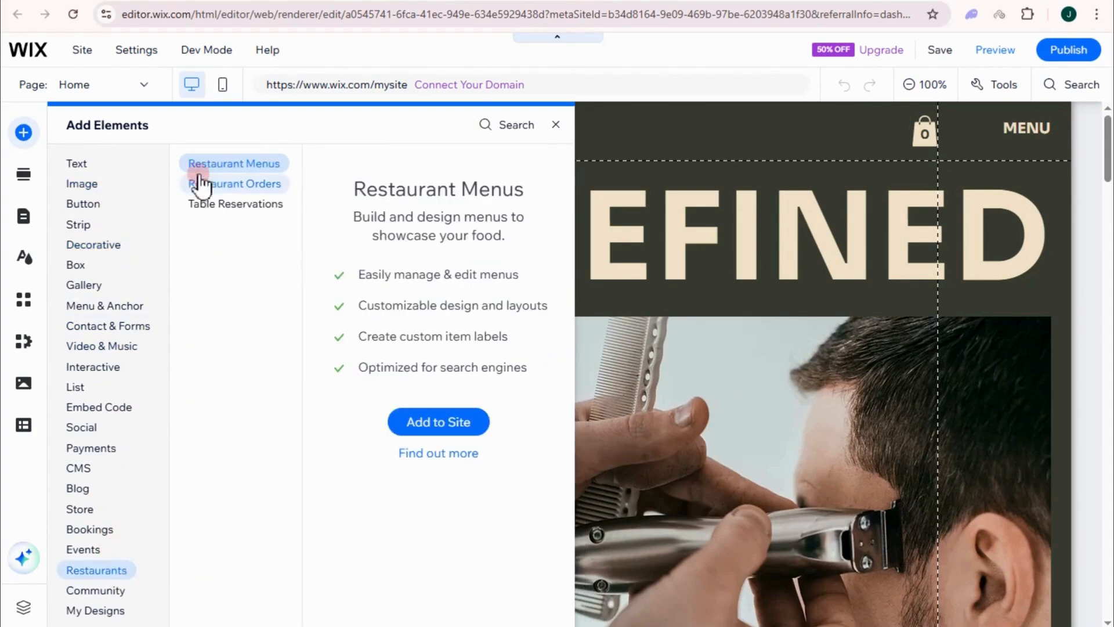
{"action": "left_click", "coordinate": [92, 183]}
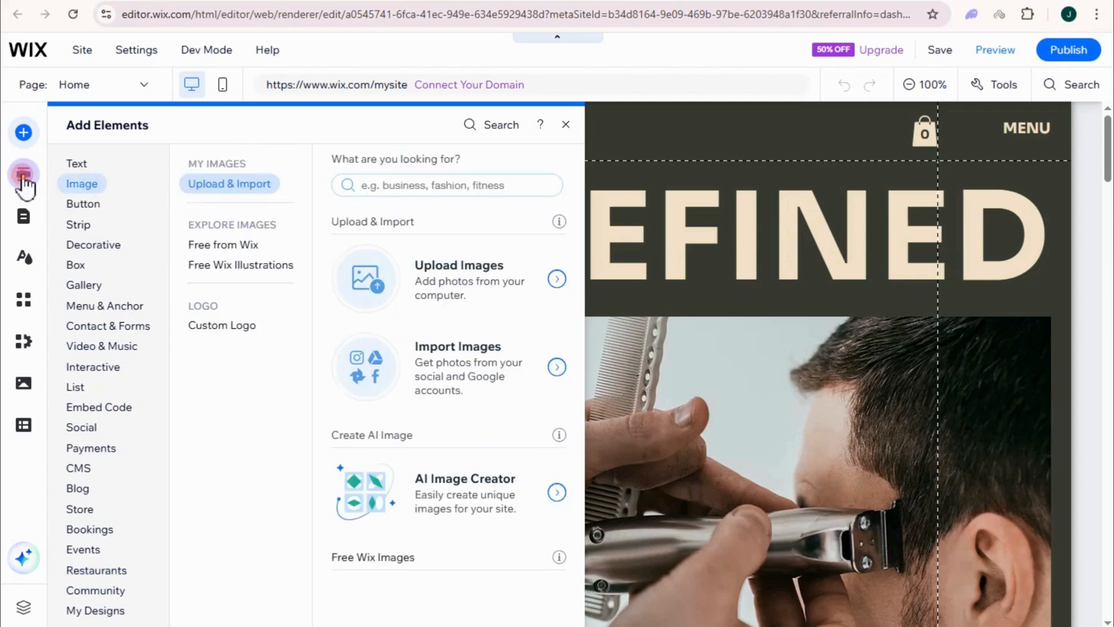
Review the section categories available to add and open the list of site pages and menu items
{"action": "left_click", "coordinate": [24, 179]}
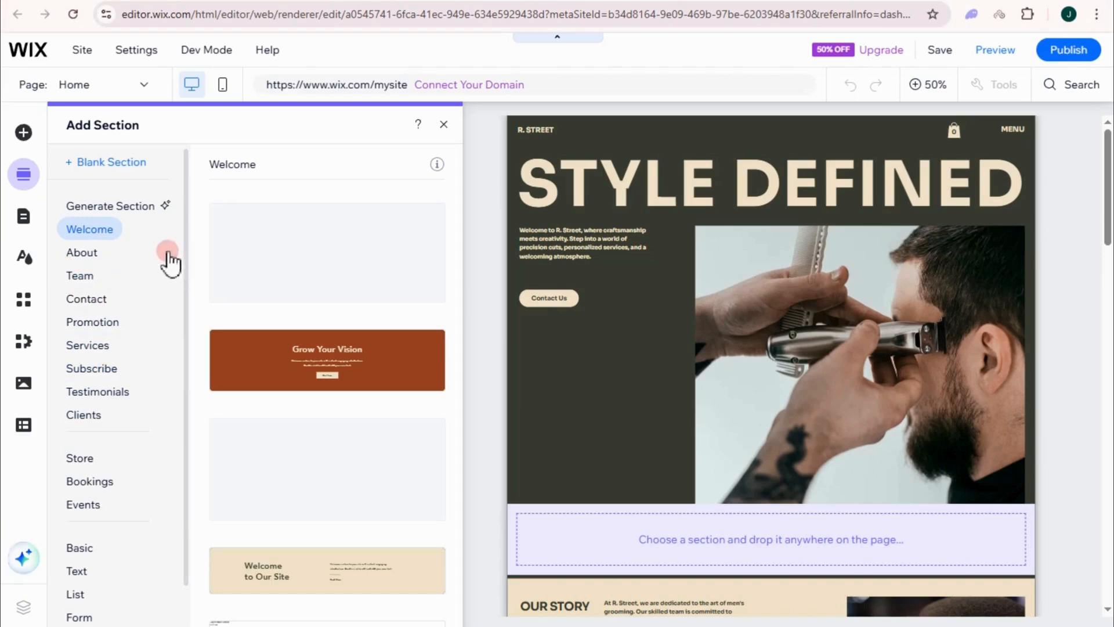
{"action": "left_click", "coordinate": [23, 218]}
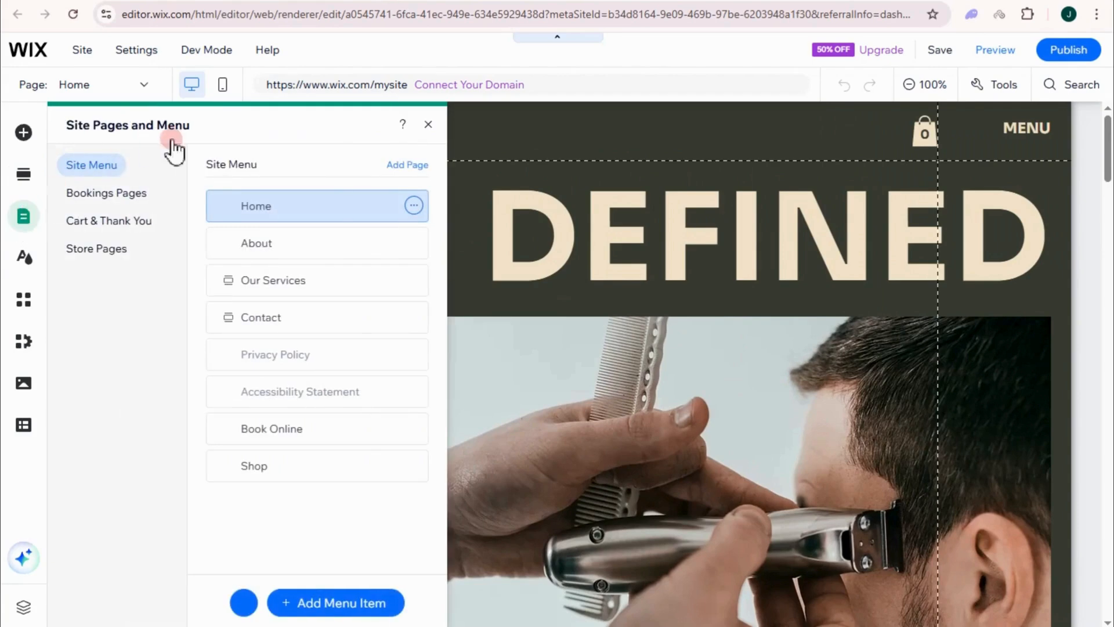
Move Our Services above About in the site menu
{"action": "mouse_move", "coordinate": [265, 253]}
{"action": "left_mouse_down"}
{"action": "mouse_move", "coordinate": [255, 214]}
{"action": "mouse_move", "coordinate": [261, 246]}
{"action": "mouse_move", "coordinate": [274, 251]}
{"action": "left_mouse_up"}
{"action": "left_click", "coordinate": [316, 232]}
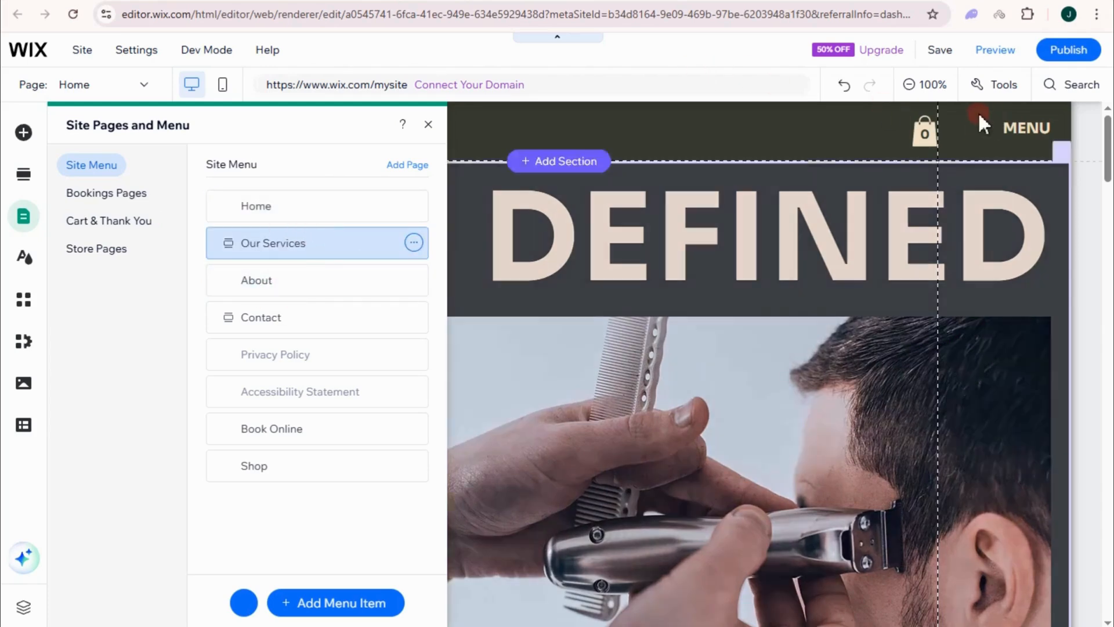
{"action": "left_click", "coordinate": [949, 131]}
{"action": "left_click", "coordinate": [232, 145]}
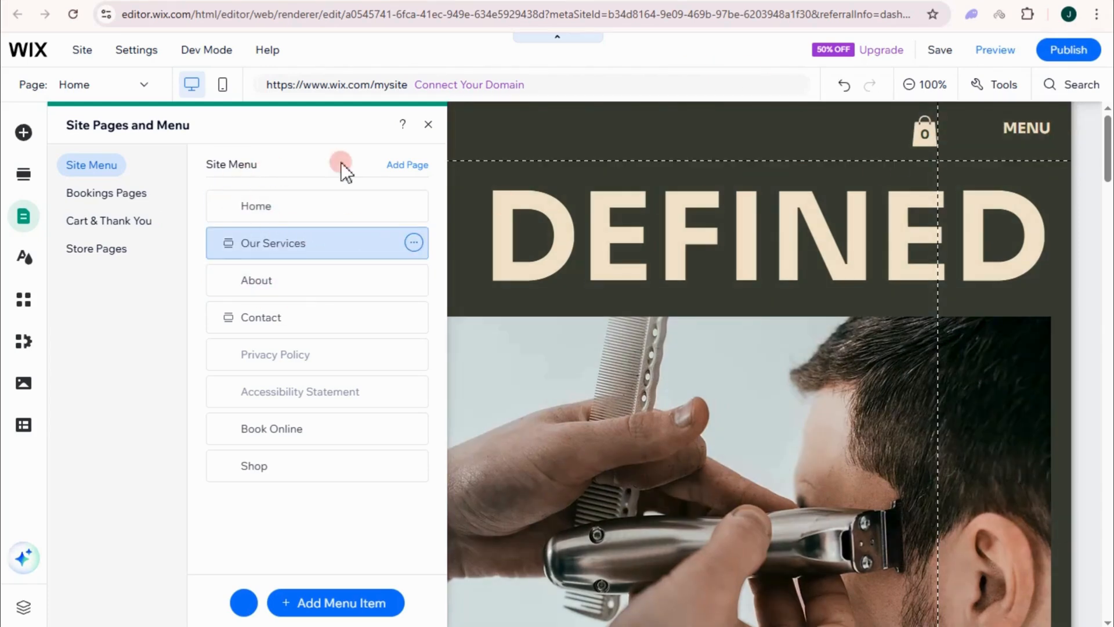
Examine the options for the Our Services menu item, adding menu items, and the Site Design theme, background and transition settings
{"action": "left_click", "coordinate": [415, 247]}
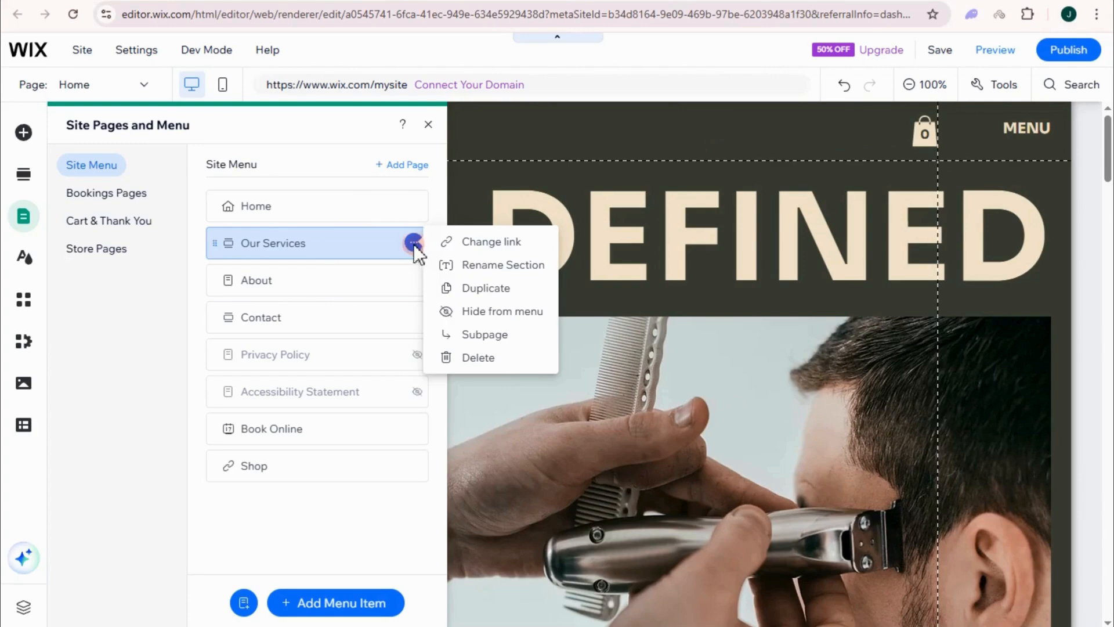
{"action": "left_click", "coordinate": [414, 245]}
{"action": "left_click", "coordinate": [320, 607]}
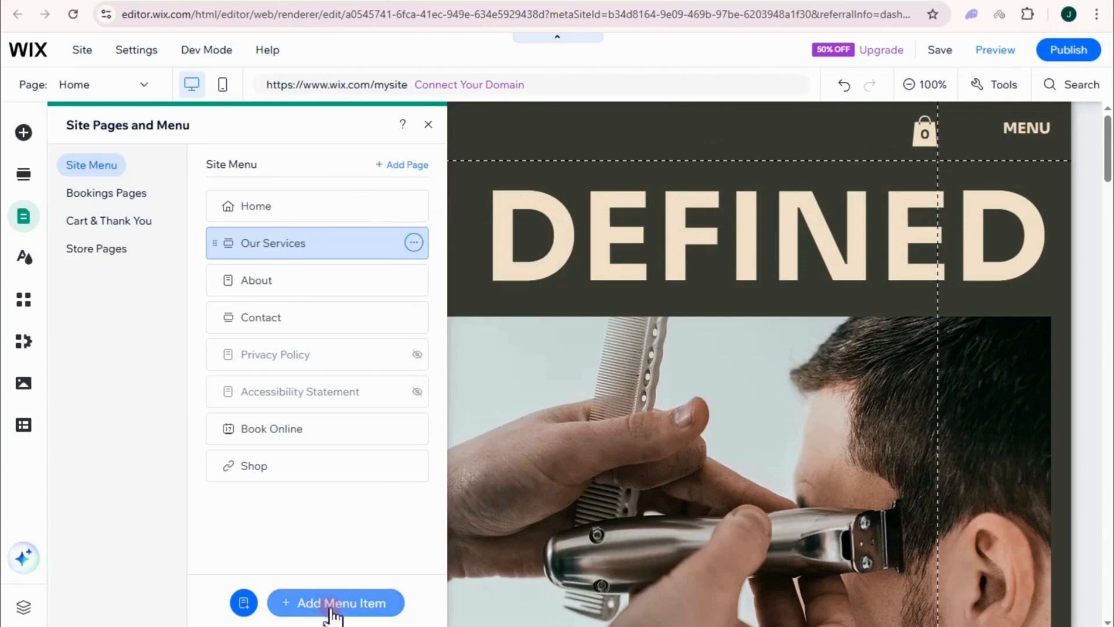
{"action": "left_click", "coordinate": [24, 259]}
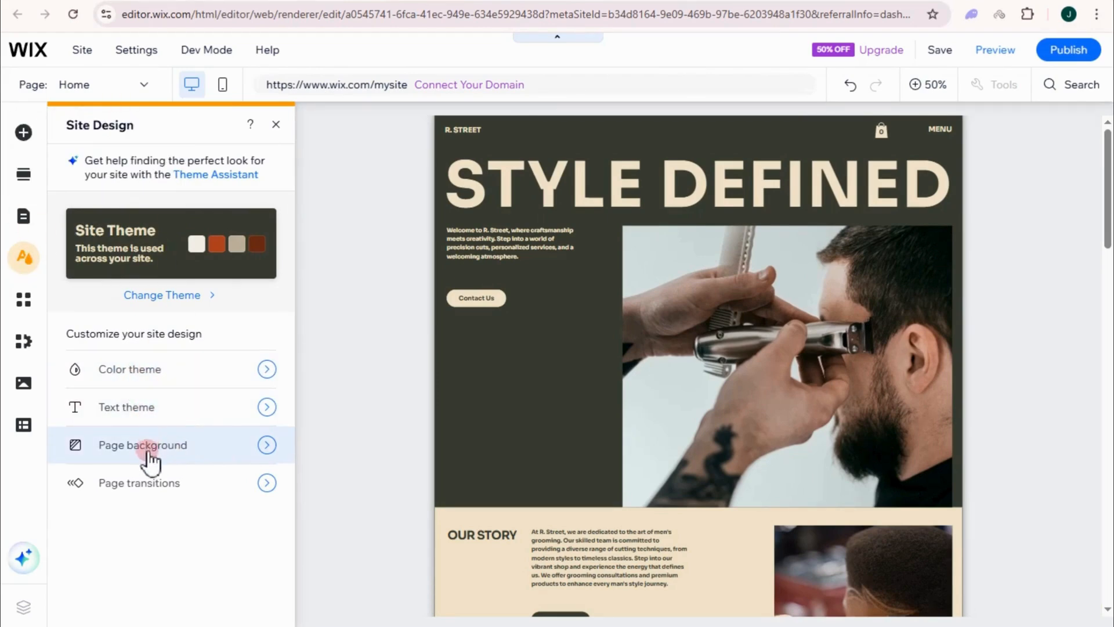
{"action": "left_click", "coordinate": [231, 369]}
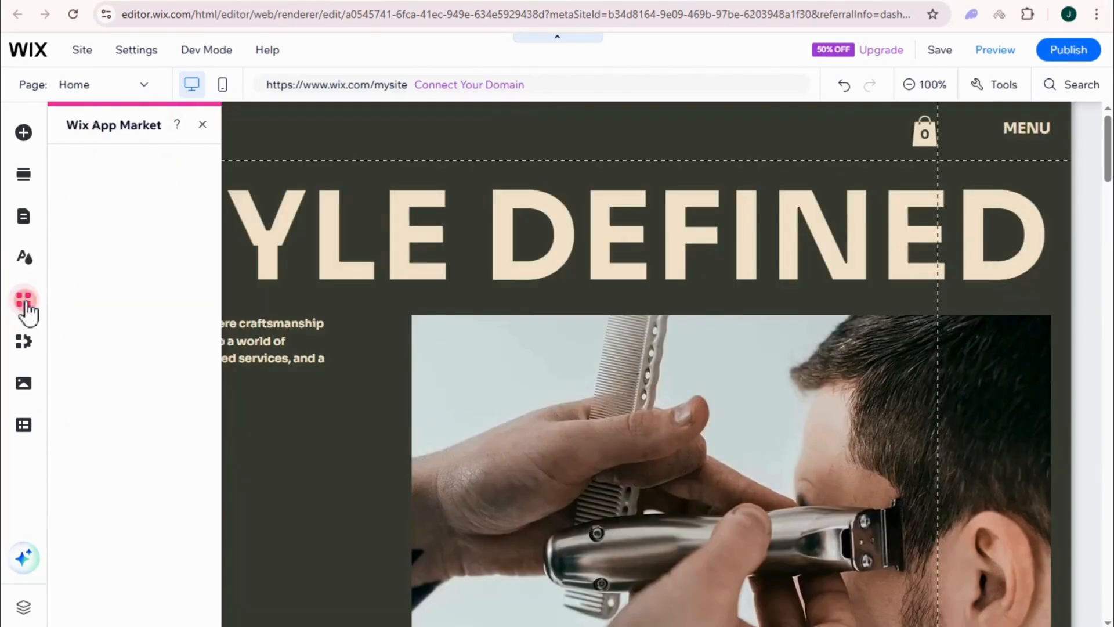
Browse the Wix App Market, including the Trending Now and Wix Business Solutions apps
{"action": "left_click", "coordinate": [26, 313]}
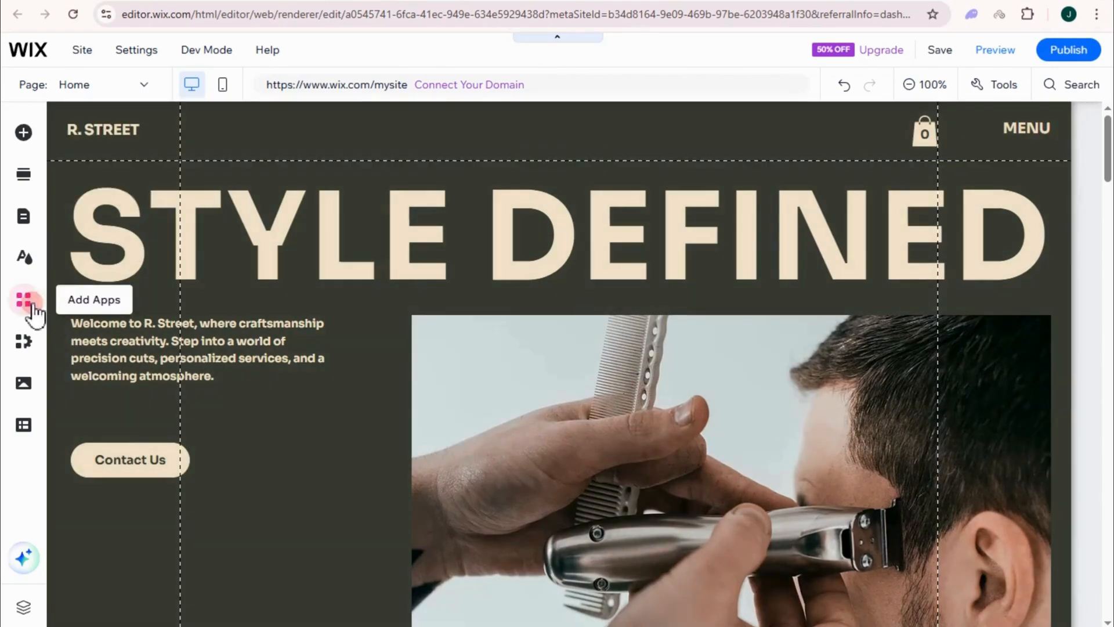
{"action": "left_click", "coordinate": [32, 307]}
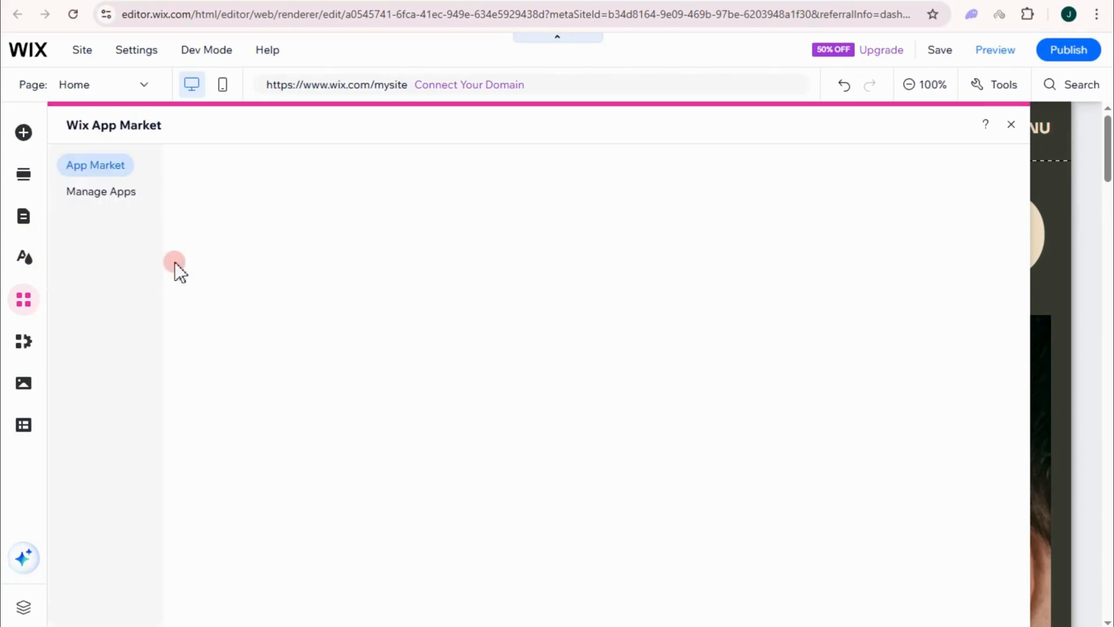
{"action": "scroll", "coordinate": [635, 452], "scroll_direction": "down", "scroll_amount": 9}
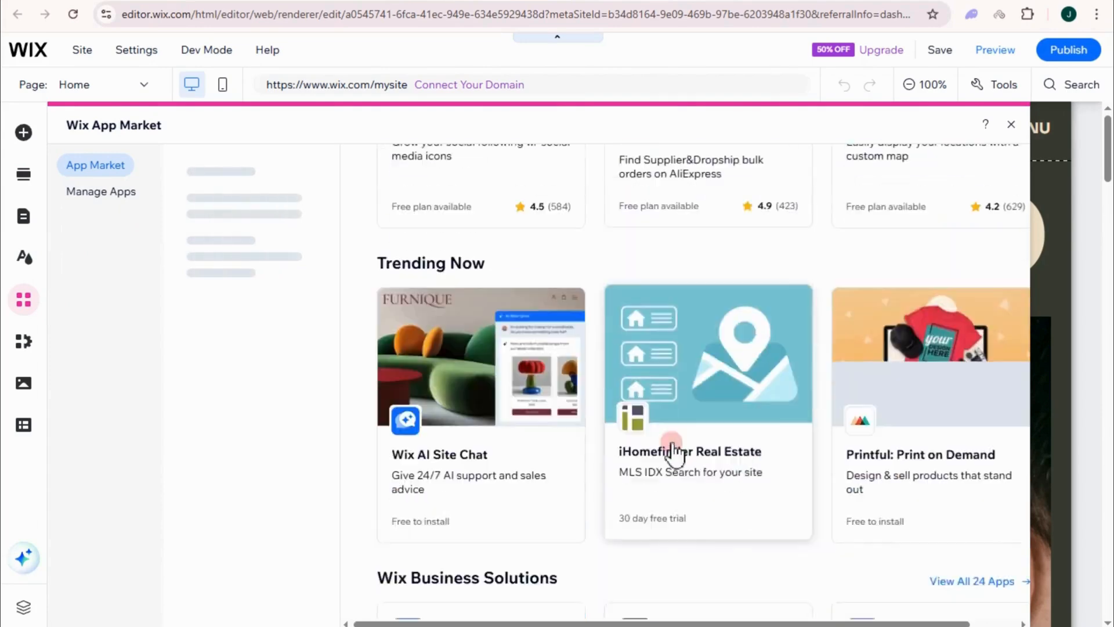
{"action": "scroll", "coordinate": [671, 472], "scroll_direction": "down", "scroll_amount": 3}
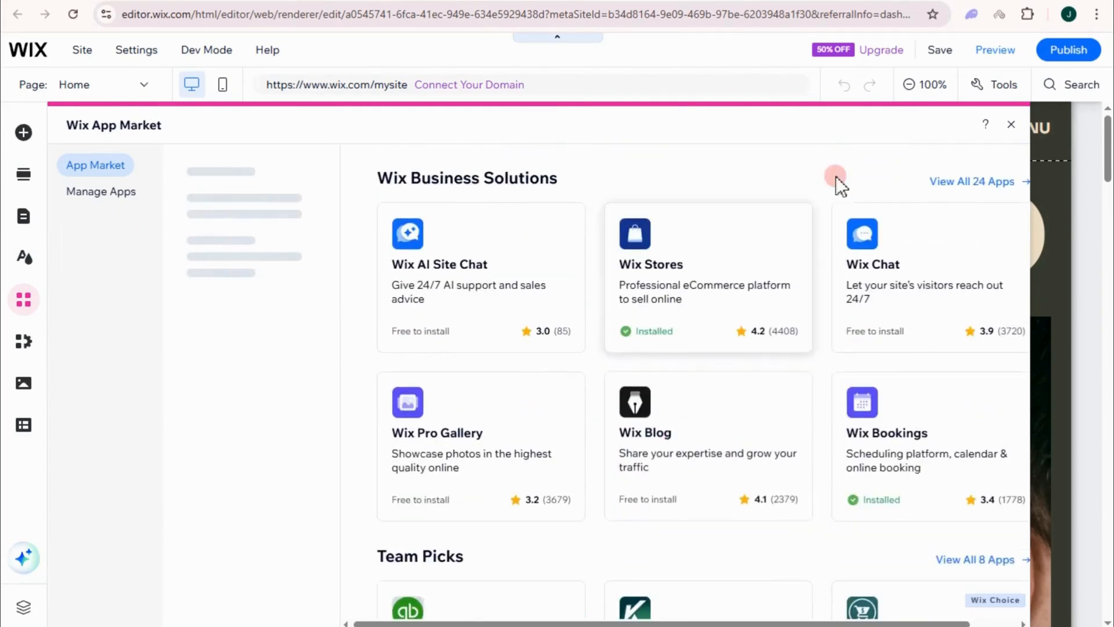
Review the Wix Stores setup tasks and management options for the business
{"action": "left_click", "coordinate": [24, 350]}
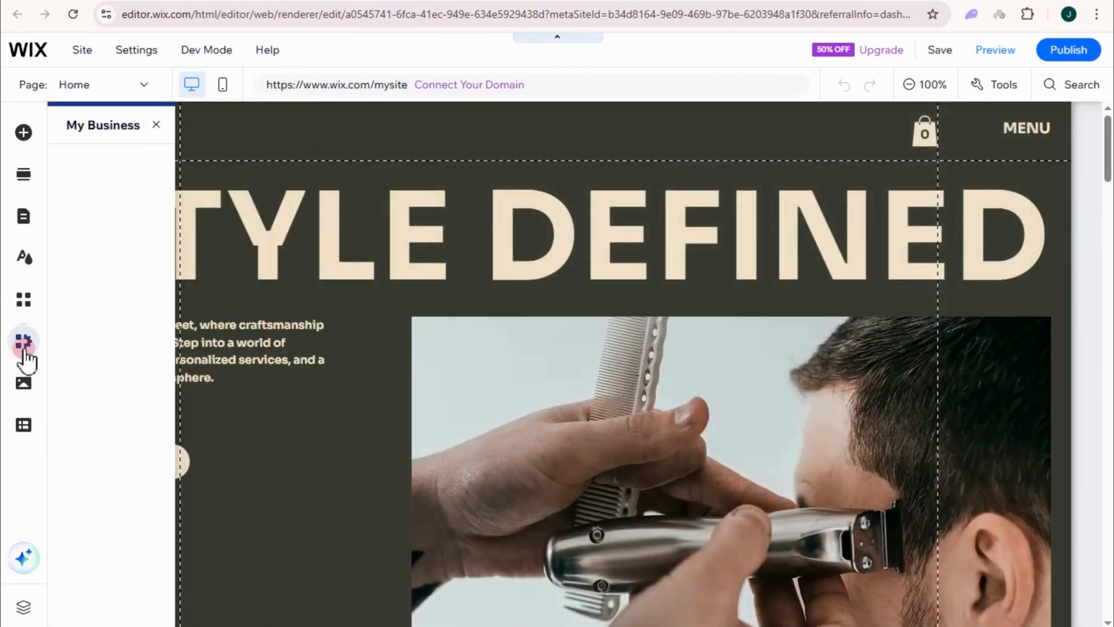
{"action": "left_click", "coordinate": [24, 351]}
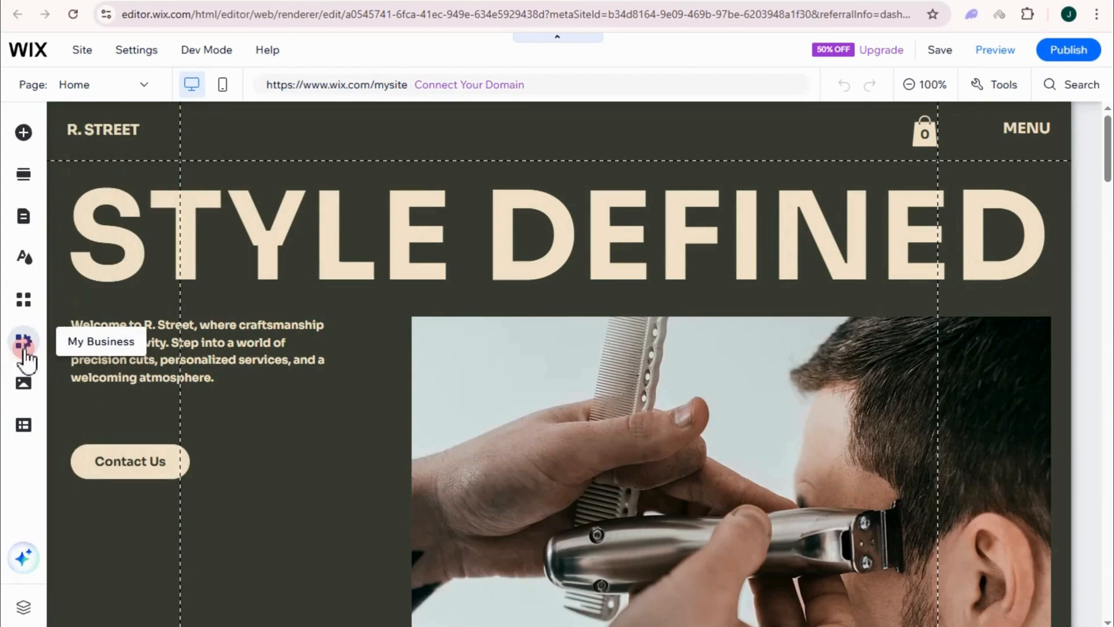
{"action": "left_click", "coordinate": [24, 352]}
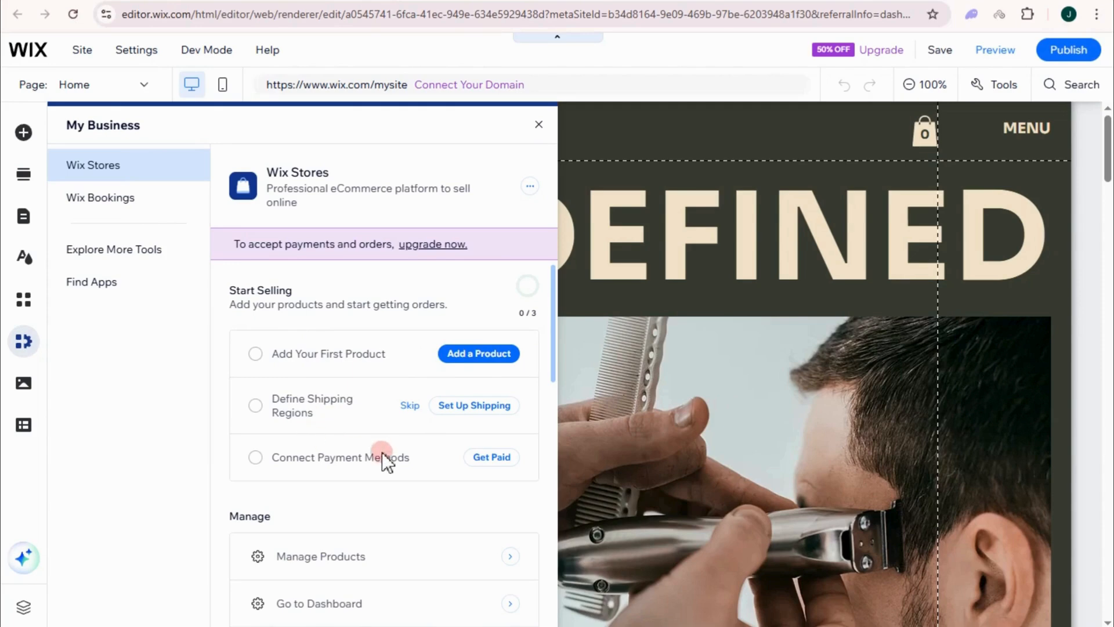
{"action": "scroll", "coordinate": [394, 429], "scroll_direction": "down", "scroll_amount": 1}
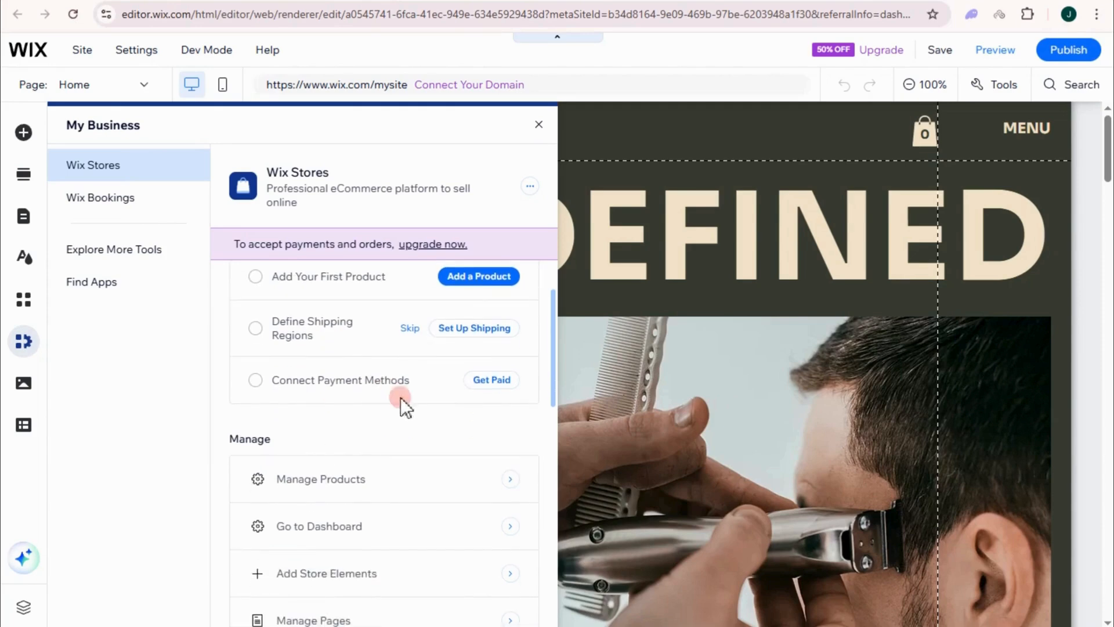
Look through the upload, editing and stock media options, and review what the CMS offers
{"action": "left_click", "coordinate": [18, 385]}
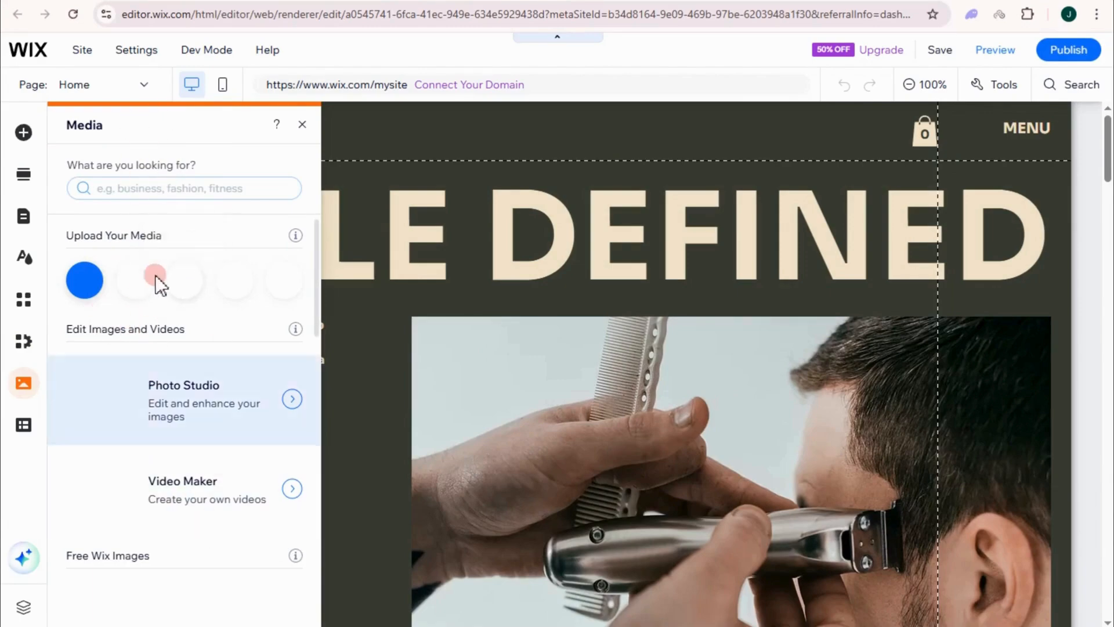
{"action": "scroll", "coordinate": [164, 435], "scroll_direction": "down", "scroll_amount": 5}
{"action": "scroll", "coordinate": [183, 451], "scroll_direction": "up", "scroll_amount": 5}
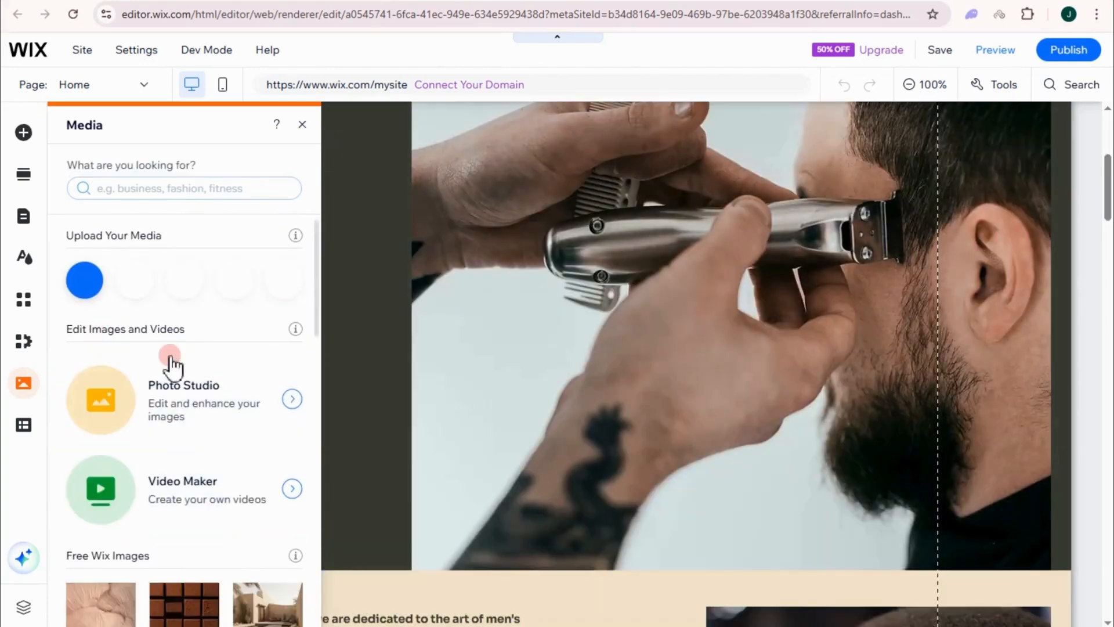
{"action": "scroll", "coordinate": [199, 391], "scroll_direction": "down", "scroll_amount": 12}
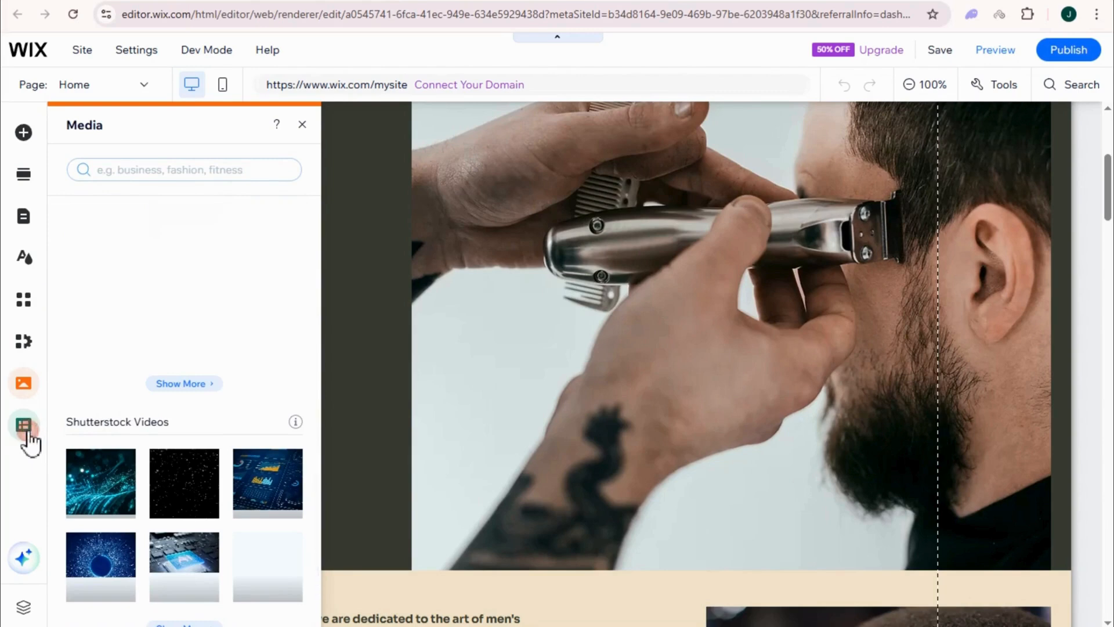
{"action": "left_click", "coordinate": [25, 432]}
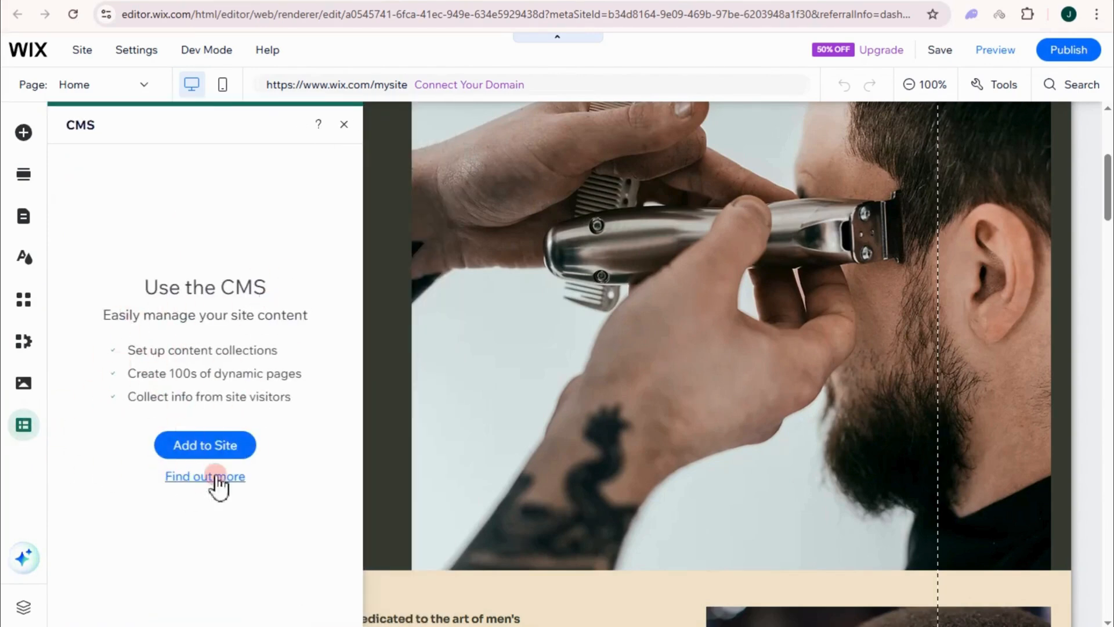
{"action": "left_click", "coordinate": [582, 263]}
Change the header's R. STREET text to the Heading 3 style and widen its text box to fit one line
{"action": "scroll", "coordinate": [324, 262], "scroll_direction": "up", "scroll_amount": 5}
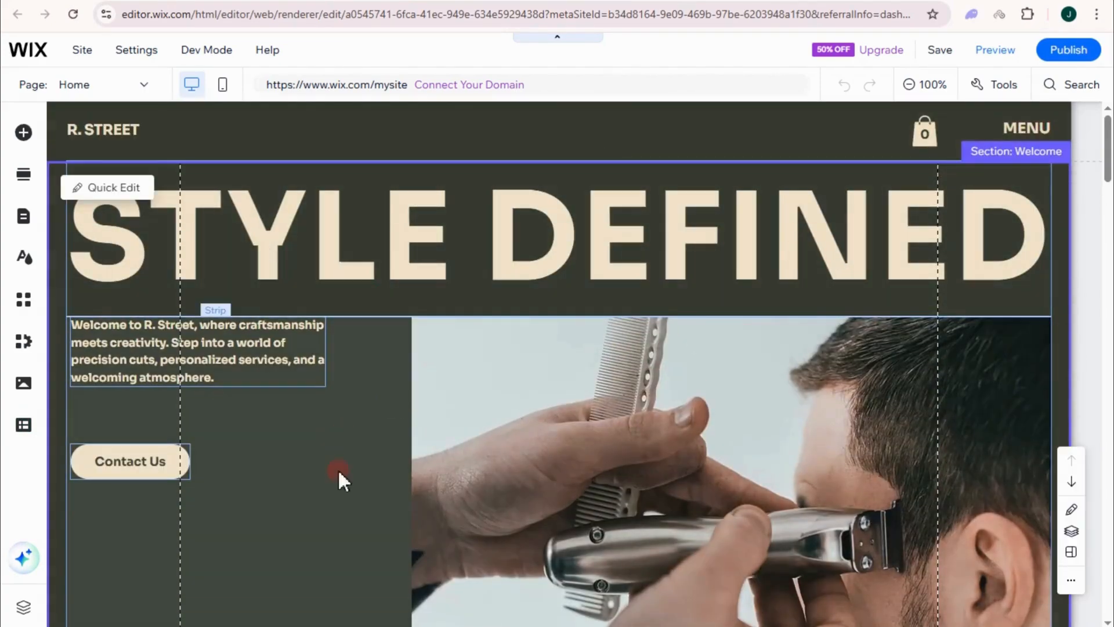
{"action": "scroll", "coordinate": [743, 378], "scroll_direction": "down", "scroll_amount": 5}
{"action": "scroll", "coordinate": [673, 353], "scroll_direction": "up", "scroll_amount": 5}
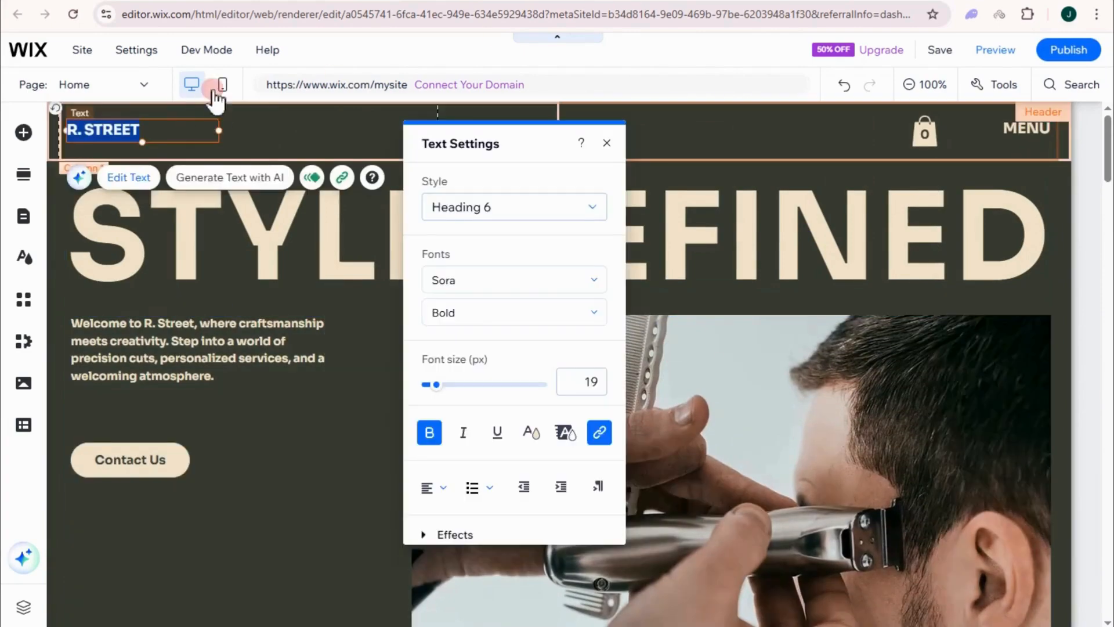
{"action": "left_click", "coordinate": [457, 209]}
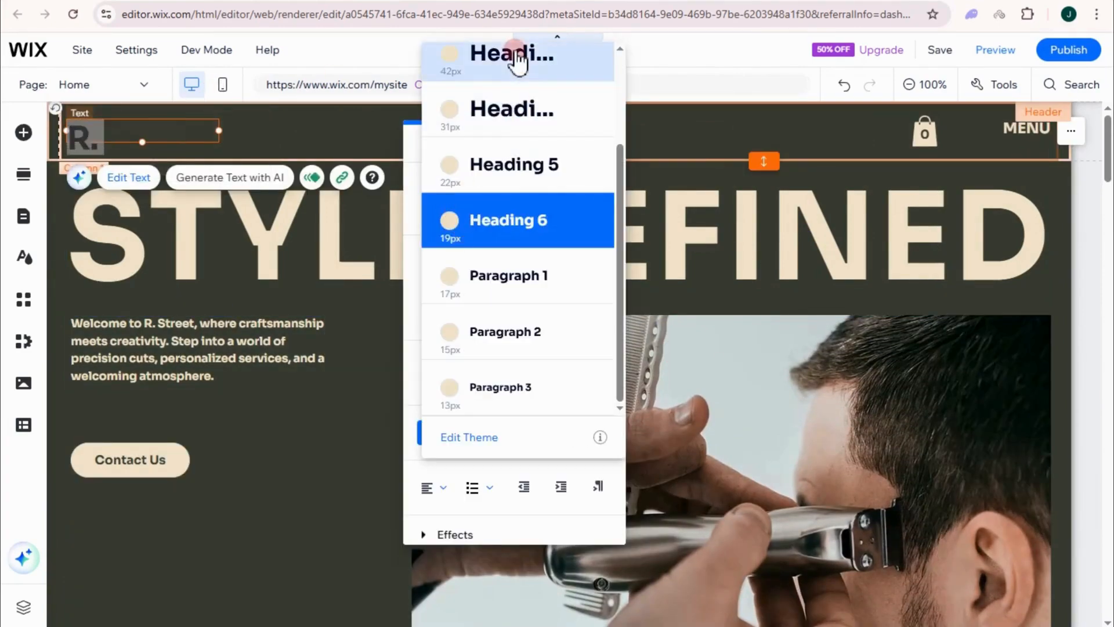
{"action": "left_click", "coordinate": [518, 58]}
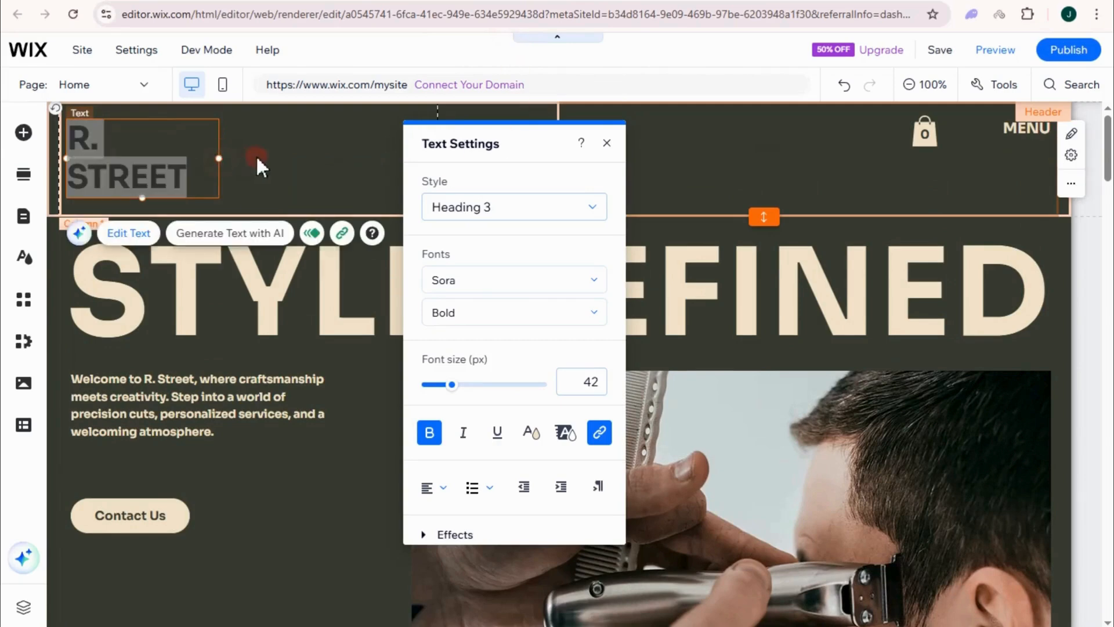
{"action": "left_click_drag", "start_coordinate": [255, 155], "coordinate": [256, 155]}
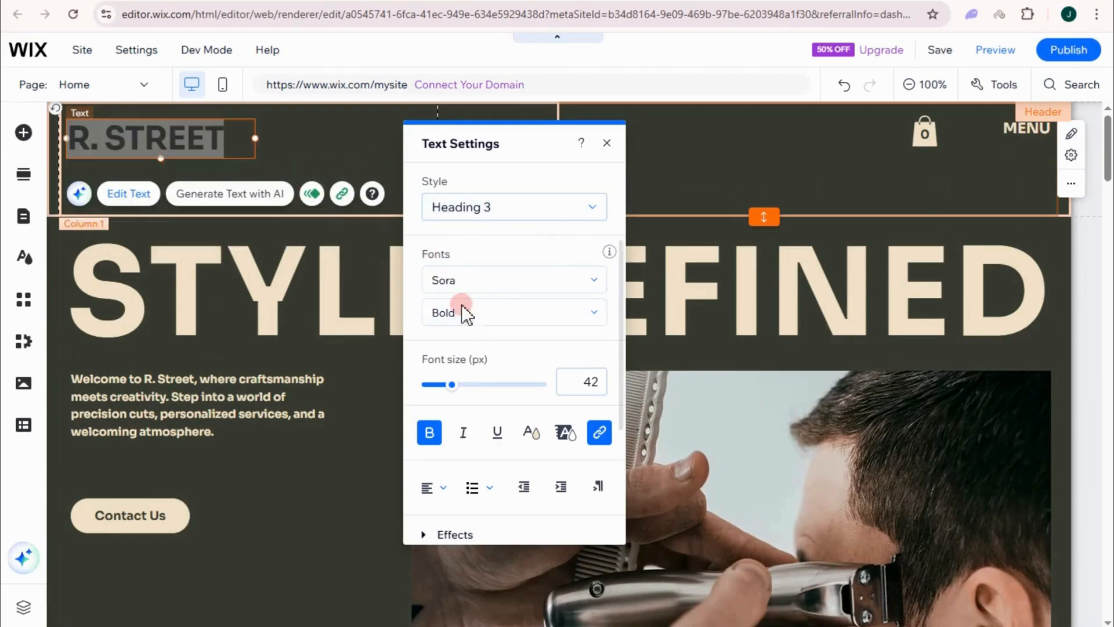
Replace the header's site name with TTR and set it to the Heading 1 style
{"action": "left_click", "coordinate": [226, 140]}
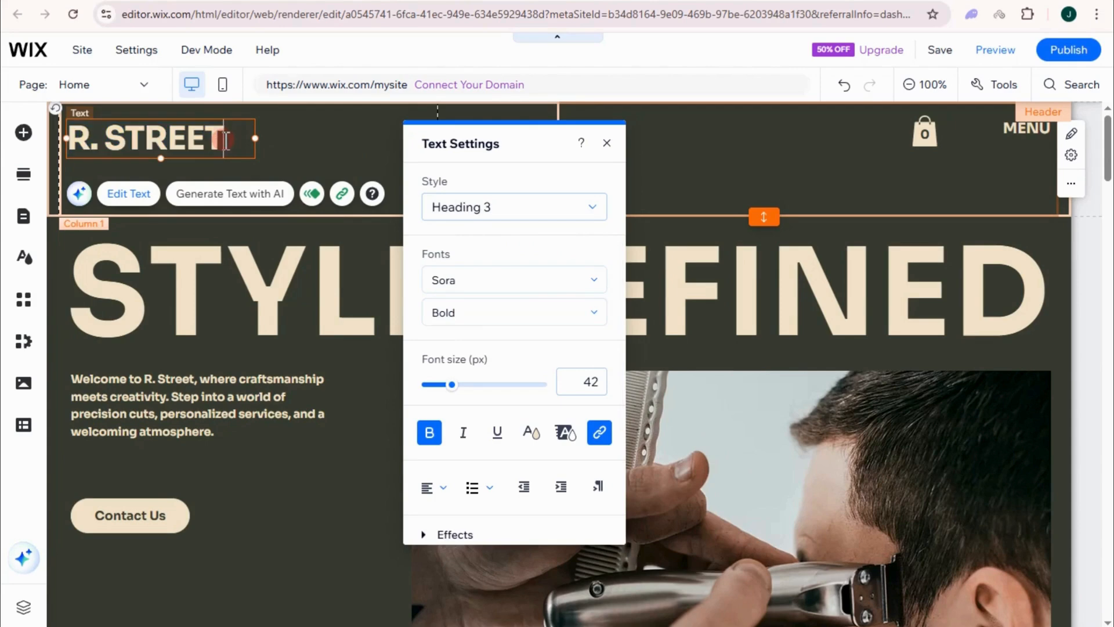
{"action": "key", "text": "BackSpace"}
{"action": "key", "text": "BackSpace"}
{"action": "key", "text": "BackSpace"}
{"action": "key", "text": "BackSpace"}
{"action": "key", "text": "BackSpace"}
{"action": "key", "text": "BackSpace"}
{"action": "key", "text": "BackSpace"}
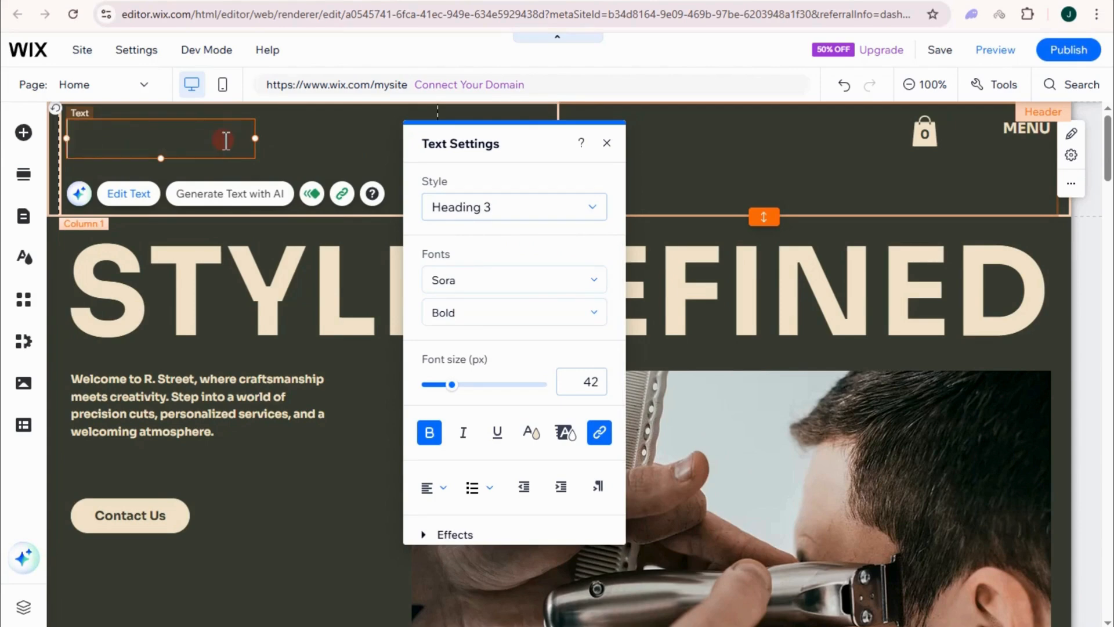
{"action": "type", "text": "TTR"}
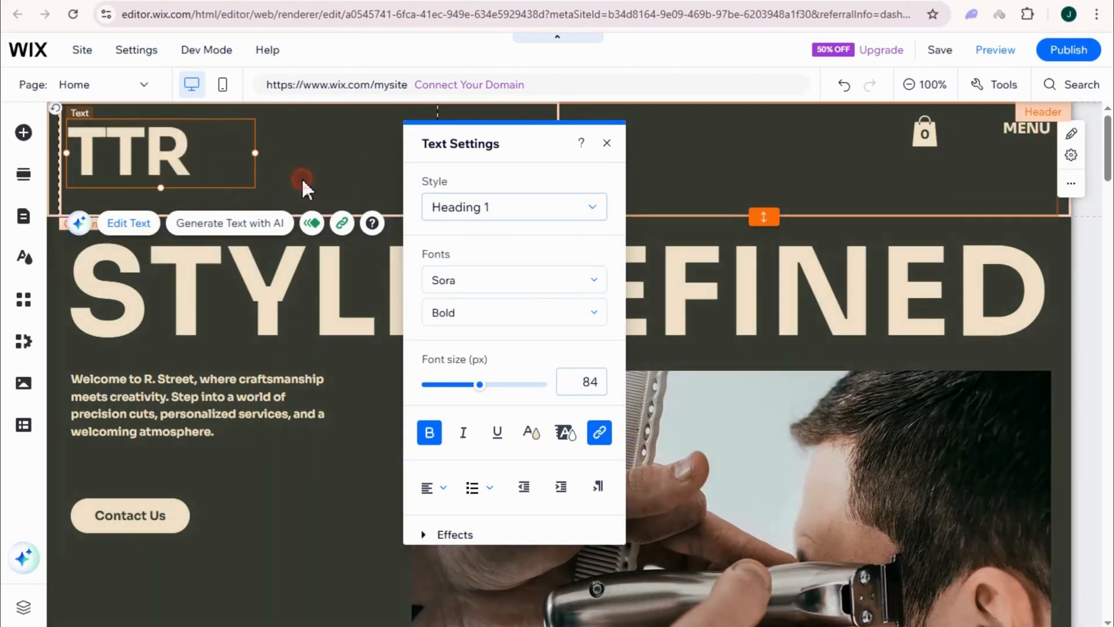
{"action": "left_click", "coordinate": [301, 176]}
Change the large STYLE DEFINED title in the Welcome section to THE TRIM ROOM
{"action": "left_click", "coordinate": [210, 304]}
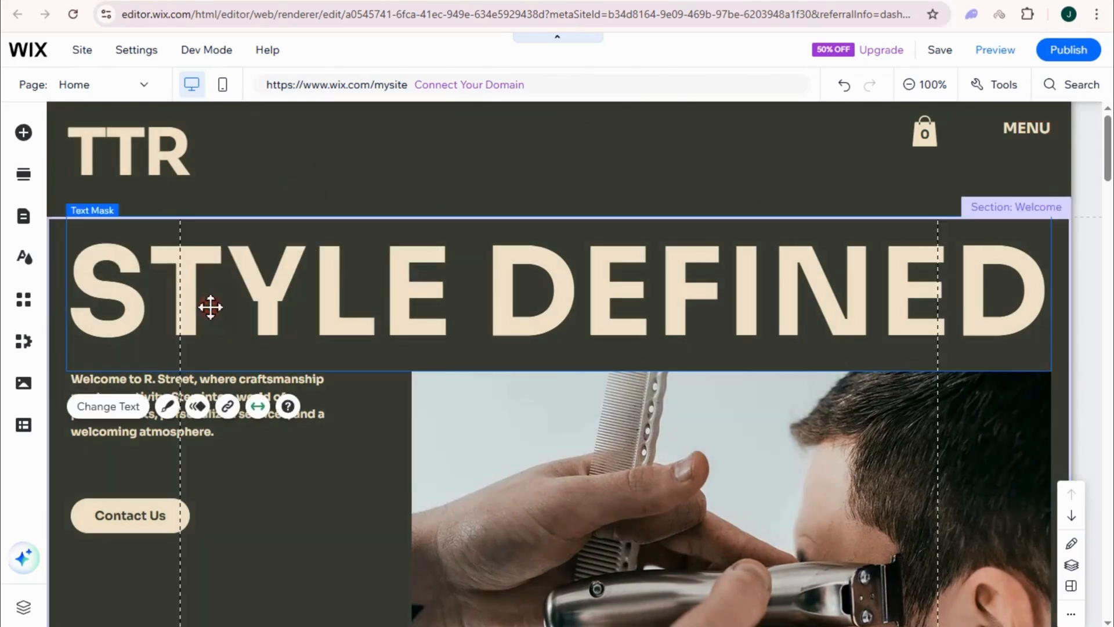
{"action": "double_click", "coordinate": [158, 274]}
{"action": "left_click", "coordinate": [149, 283]}
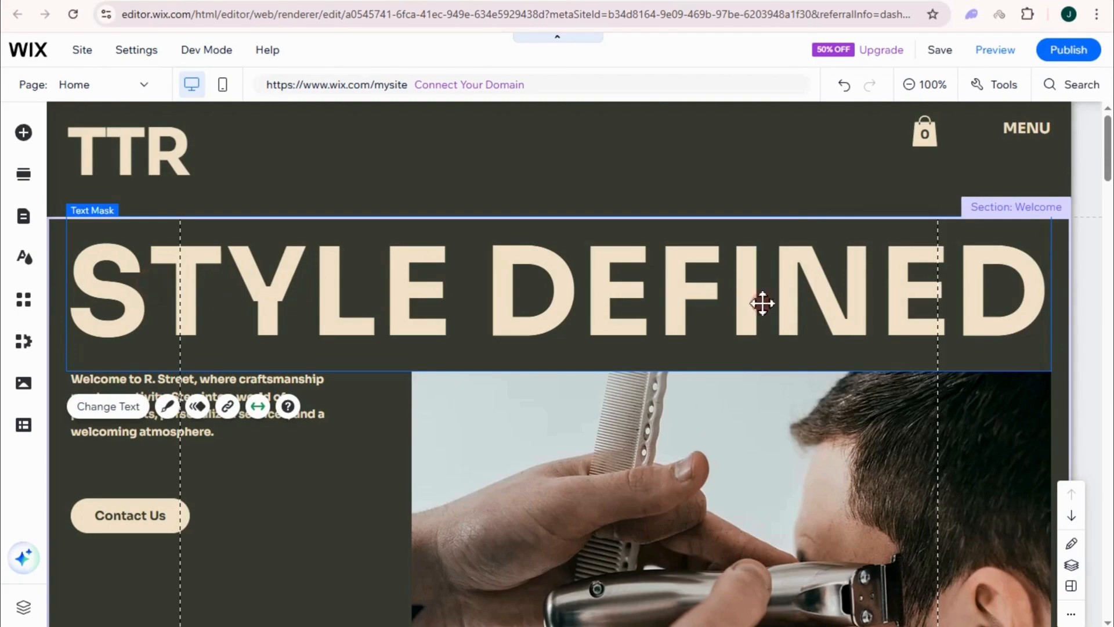
{"action": "double_click", "coordinate": [321, 300]}
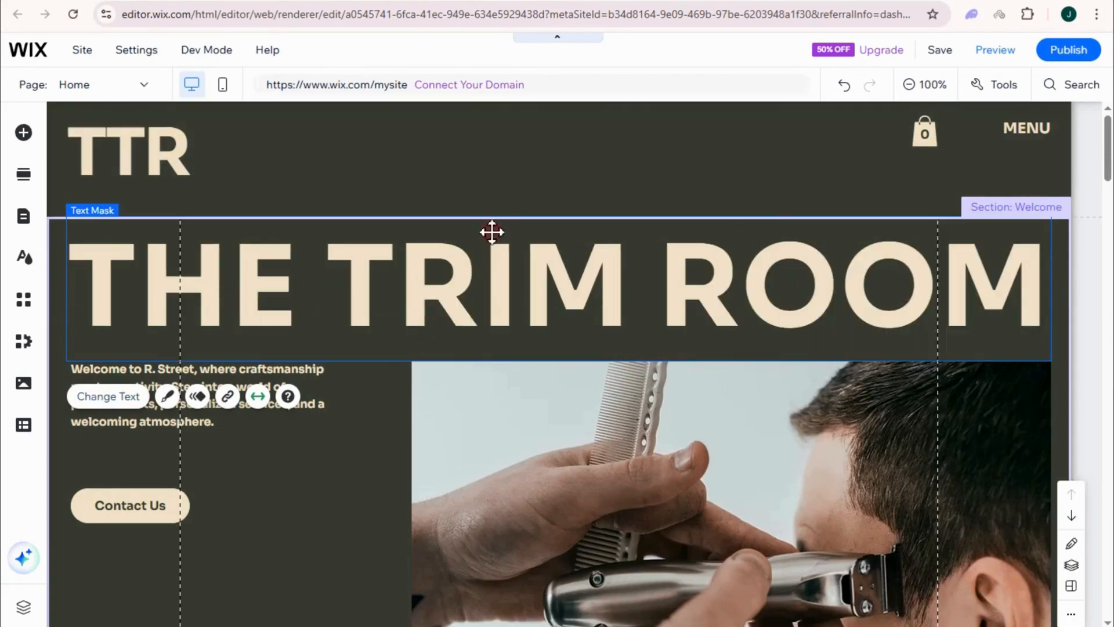
Replace the welcome paragraph with the description of The Trim Room as a premium barbershop offering haircuts, shaves and beard sculpting
{"action": "left_click", "coordinate": [121, 427]}
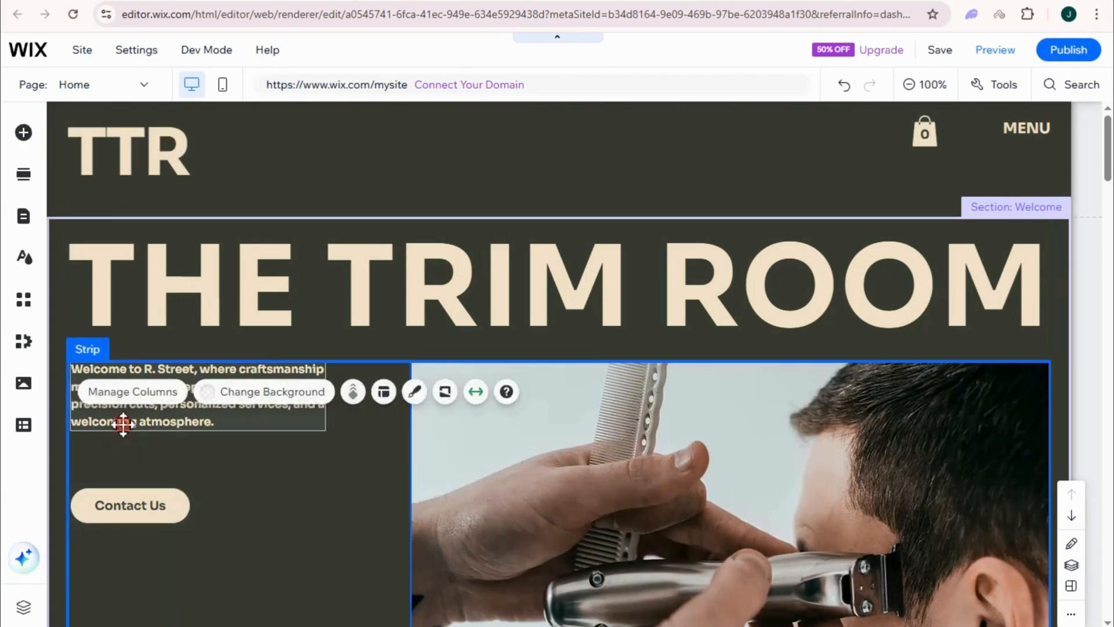
{"action": "double_click", "coordinate": [123, 424]}
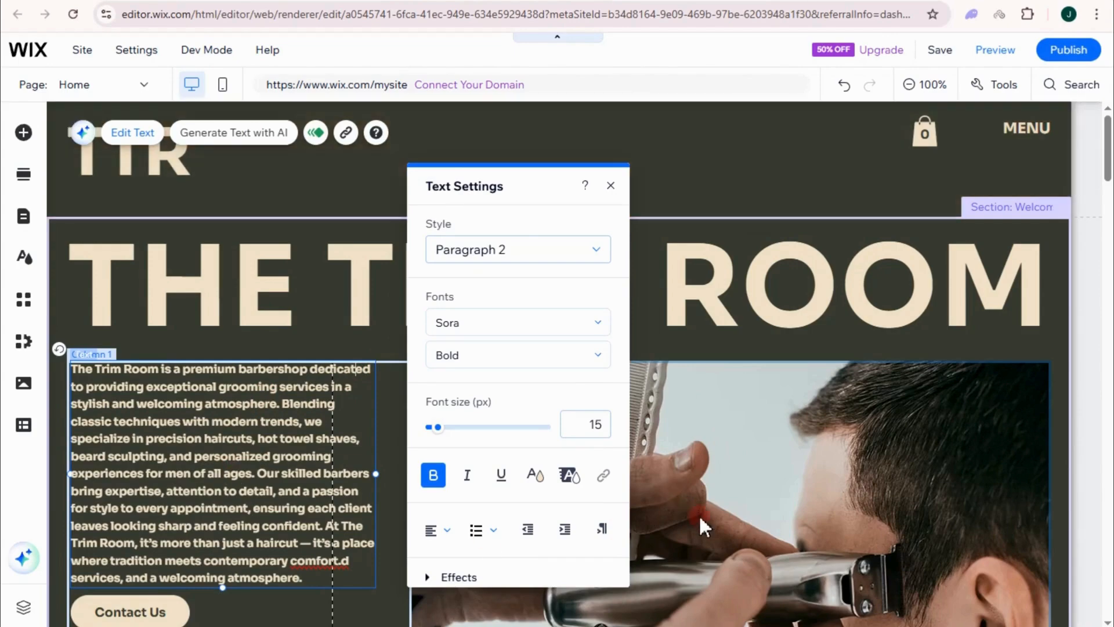
{"action": "left_click", "coordinate": [755, 499]}
Replace the haircut photo in the Welcome section's column background with an uploaded The Trim Room Barbershop logo image
{"action": "scroll", "coordinate": [761, 502], "scroll_direction": "down", "scroll_amount": 3}
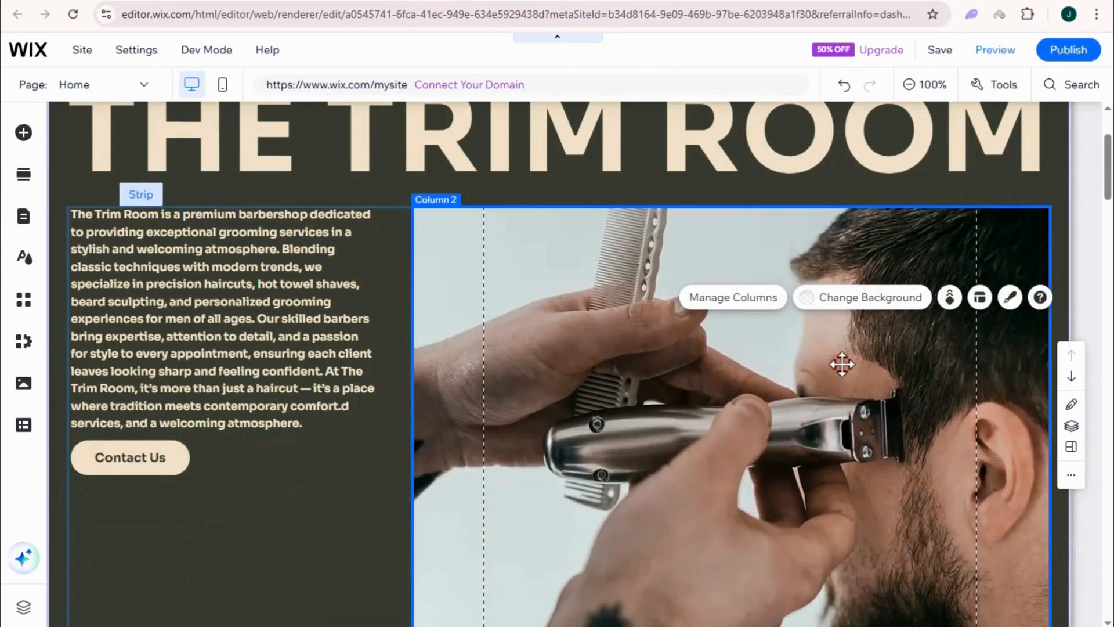
{"action": "scroll", "coordinate": [886, 351], "scroll_direction": "down", "scroll_amount": 1}
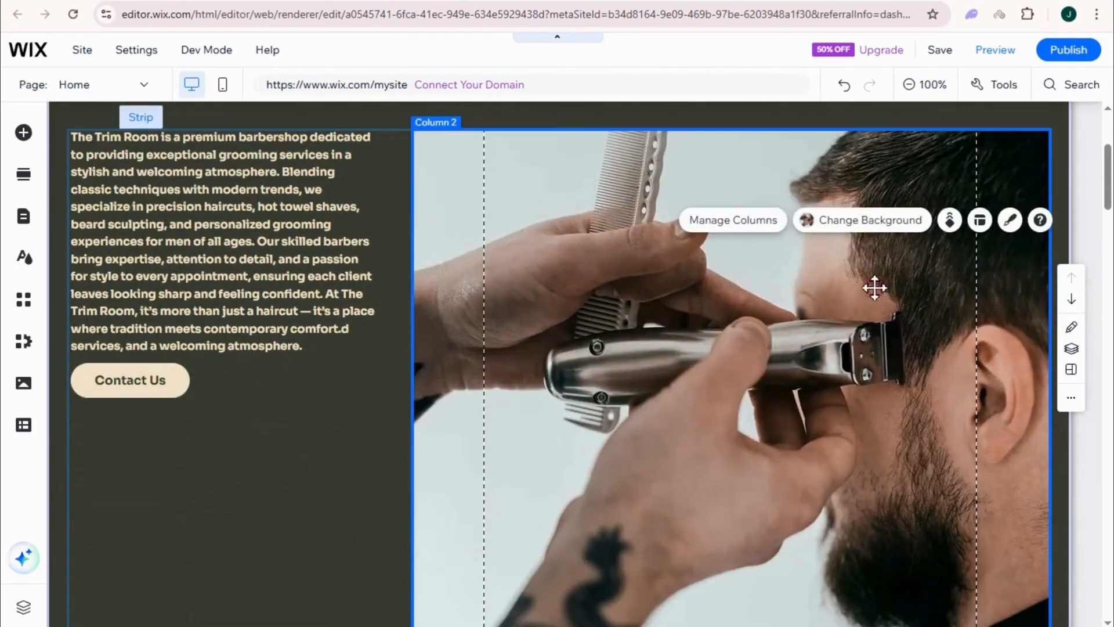
{"action": "left_click", "coordinate": [857, 223]}
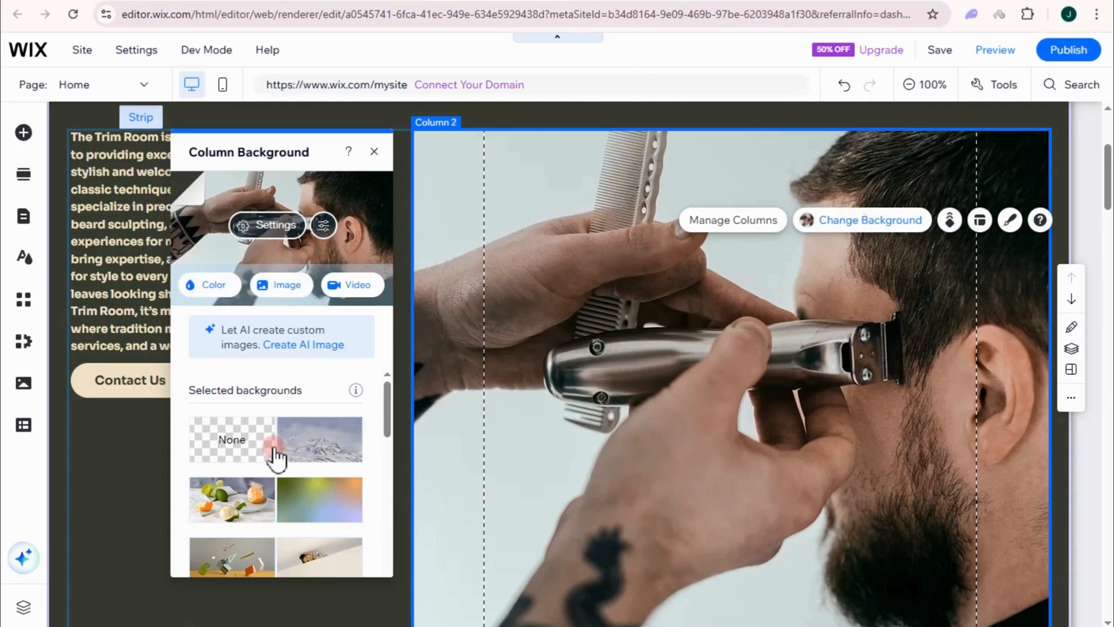
{"action": "scroll", "coordinate": [274, 455], "scroll_direction": "down", "scroll_amount": 5}
{"action": "scroll", "coordinate": [293, 402], "scroll_direction": "up", "scroll_amount": 2}
{"action": "left_click", "coordinate": [286, 287]}
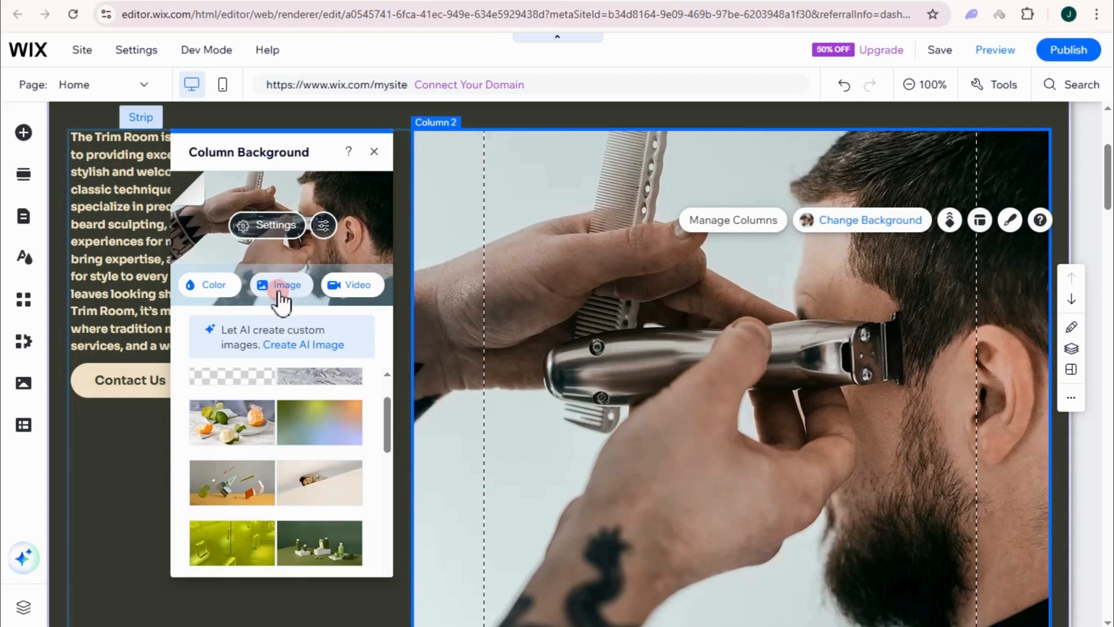
{"action": "left_click", "coordinate": [280, 291]}
{"action": "left_click", "coordinate": [158, 144]}
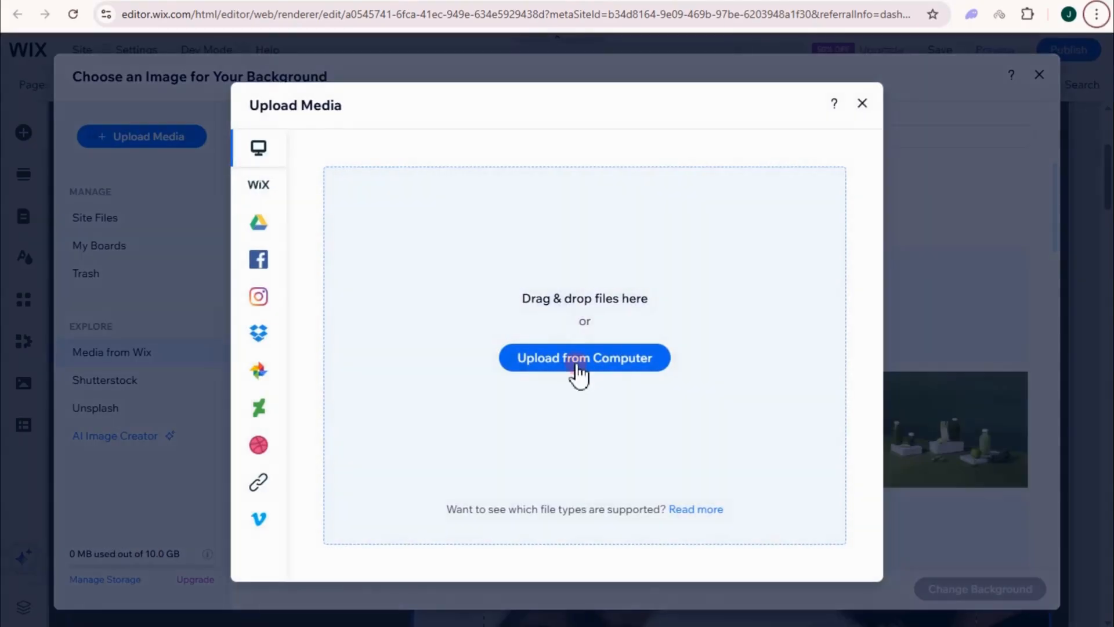
{"action": "left_click", "coordinate": [577, 361]}
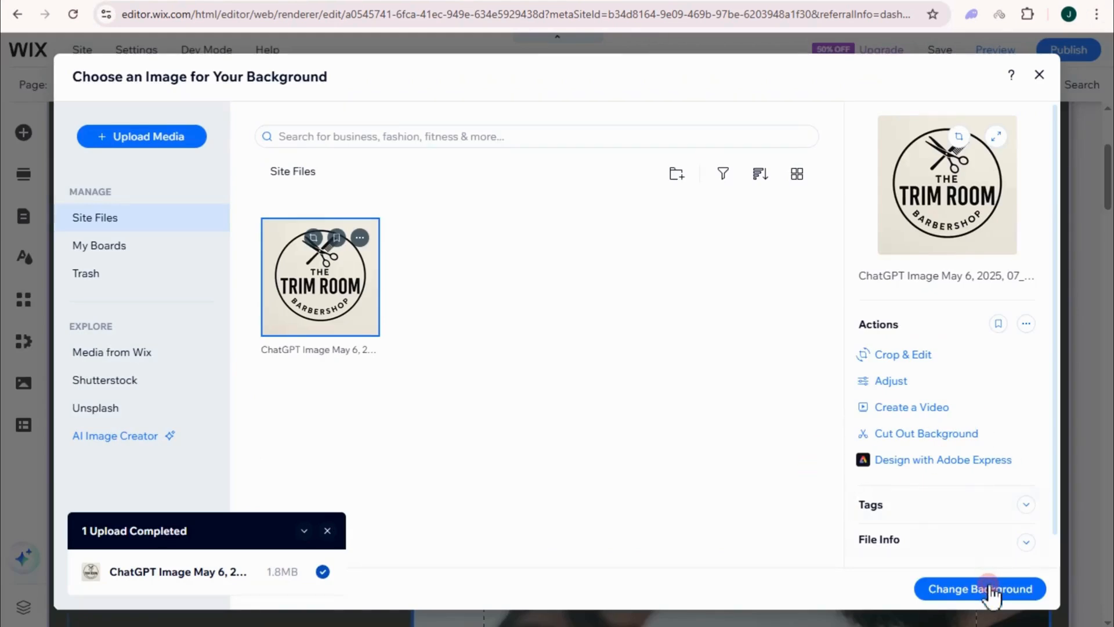
{"action": "left_click", "coordinate": [980, 589]}
{"action": "scroll", "coordinate": [554, 495], "scroll_direction": "down", "scroll_amount": 10}
{"action": "scroll", "coordinate": [555, 486], "scroll_direction": "up", "scroll_amount": 5}
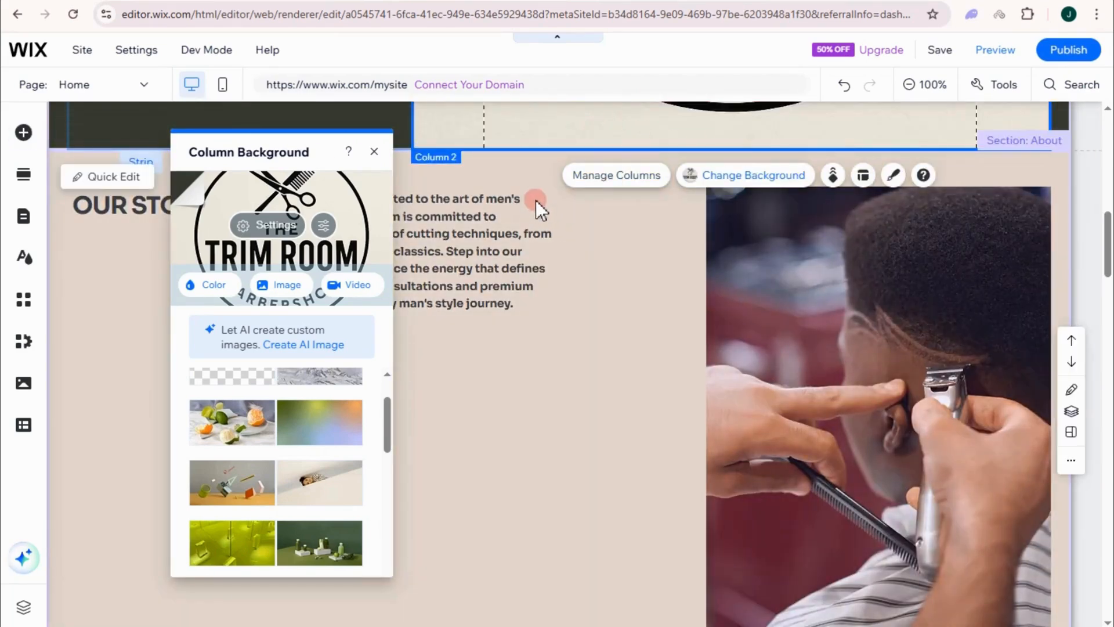
{"action": "left_click", "coordinate": [386, 169]}
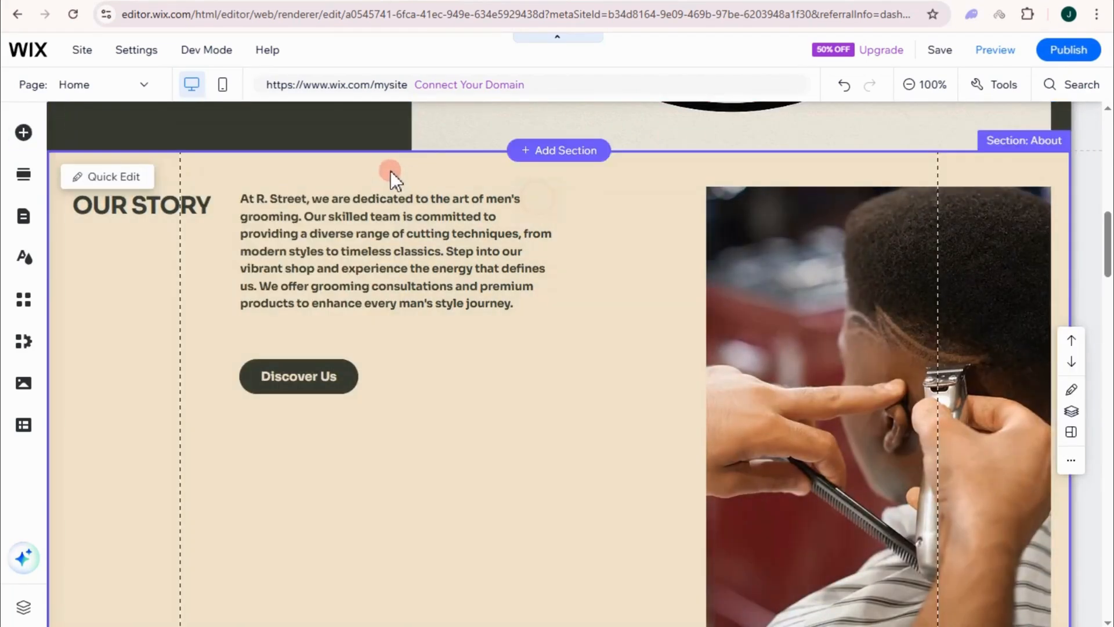
Add a new section directly below the Welcome section and place a Slider (spheres) gallery in it
{"action": "left_click", "coordinate": [550, 151]}
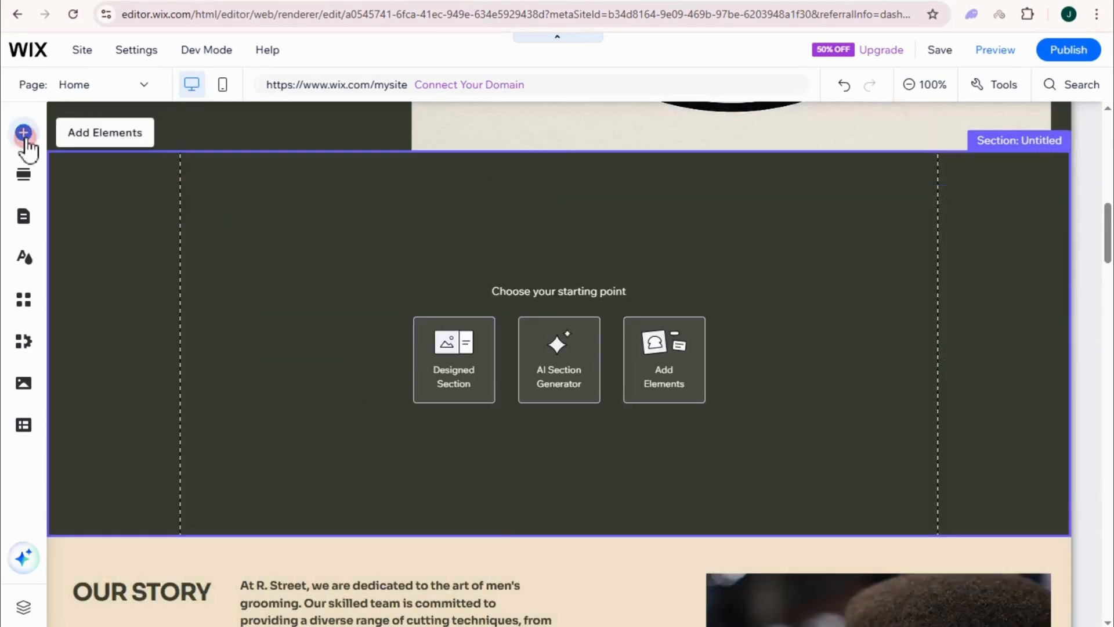
{"action": "left_click", "coordinate": [24, 136]}
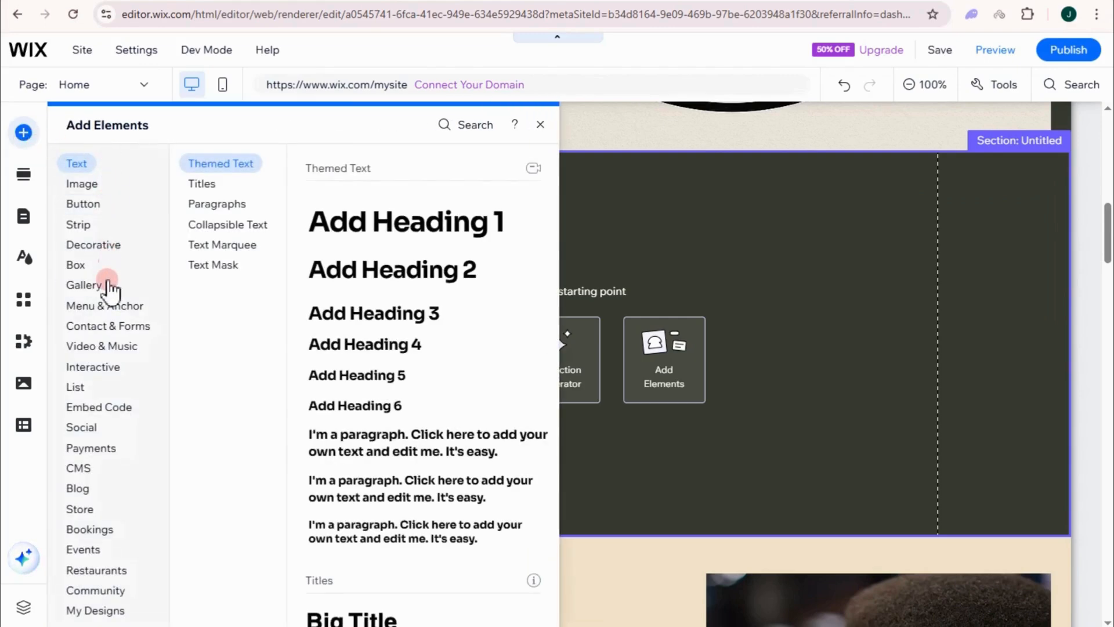
{"action": "left_click", "coordinate": [99, 297]}
{"action": "left_click", "coordinate": [97, 285]}
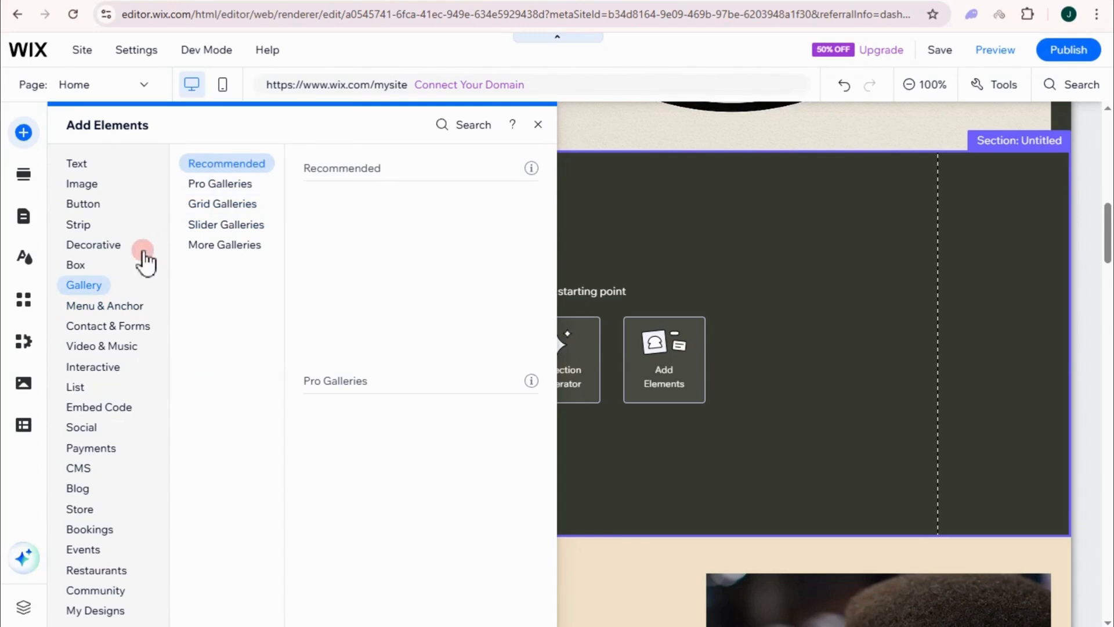
{"action": "left_click", "coordinate": [225, 184]}
{"action": "left_click", "coordinate": [232, 203]}
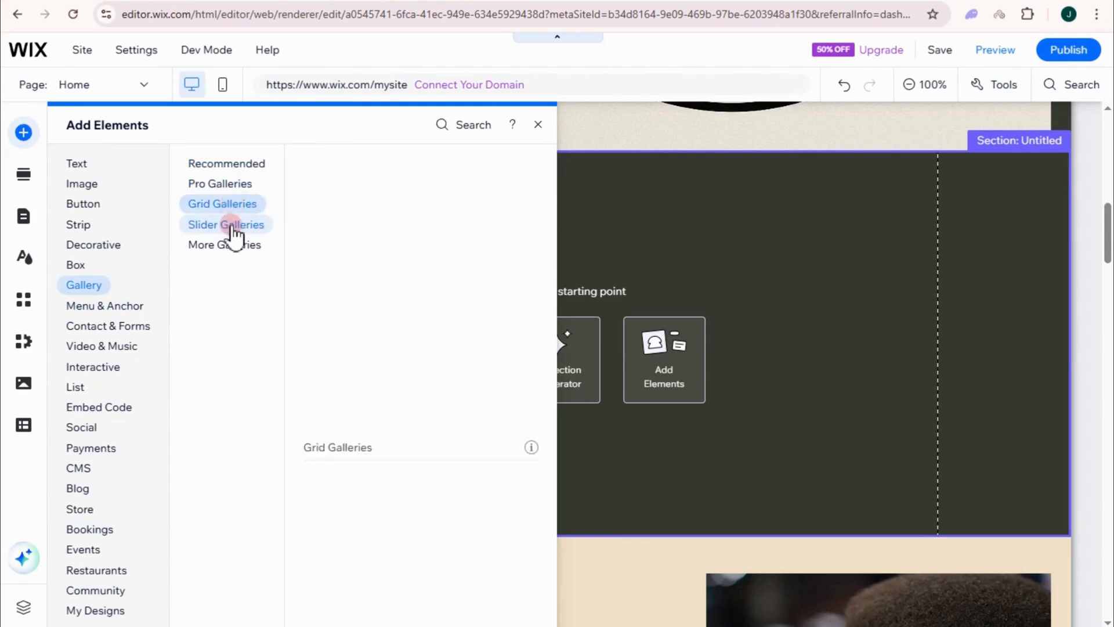
{"action": "left_click", "coordinate": [232, 185]}
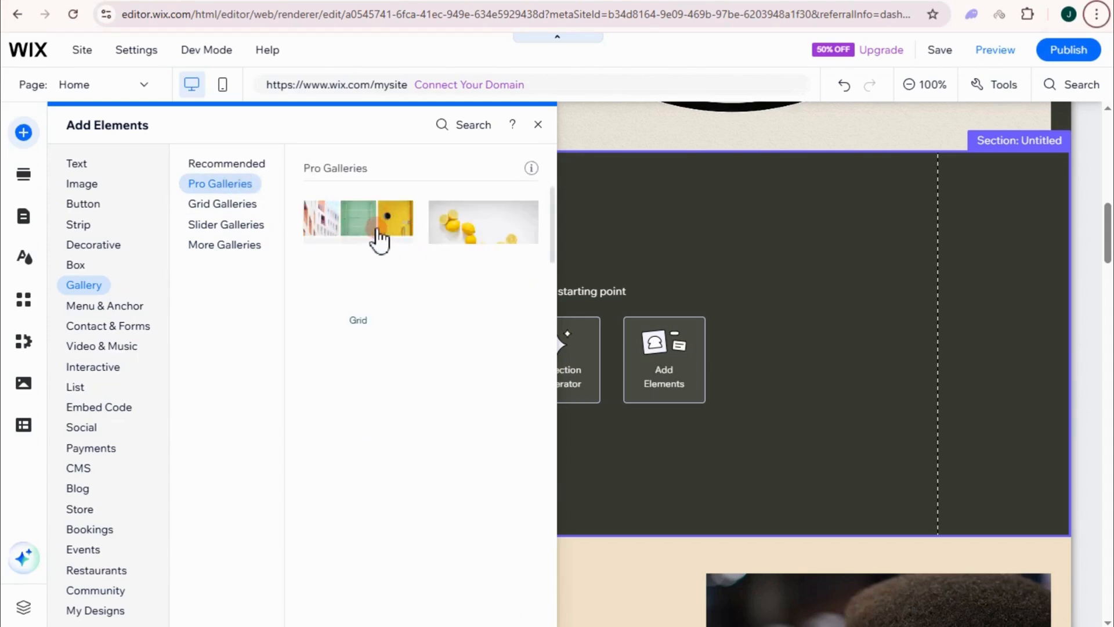
{"action": "left_click", "coordinate": [378, 235]}
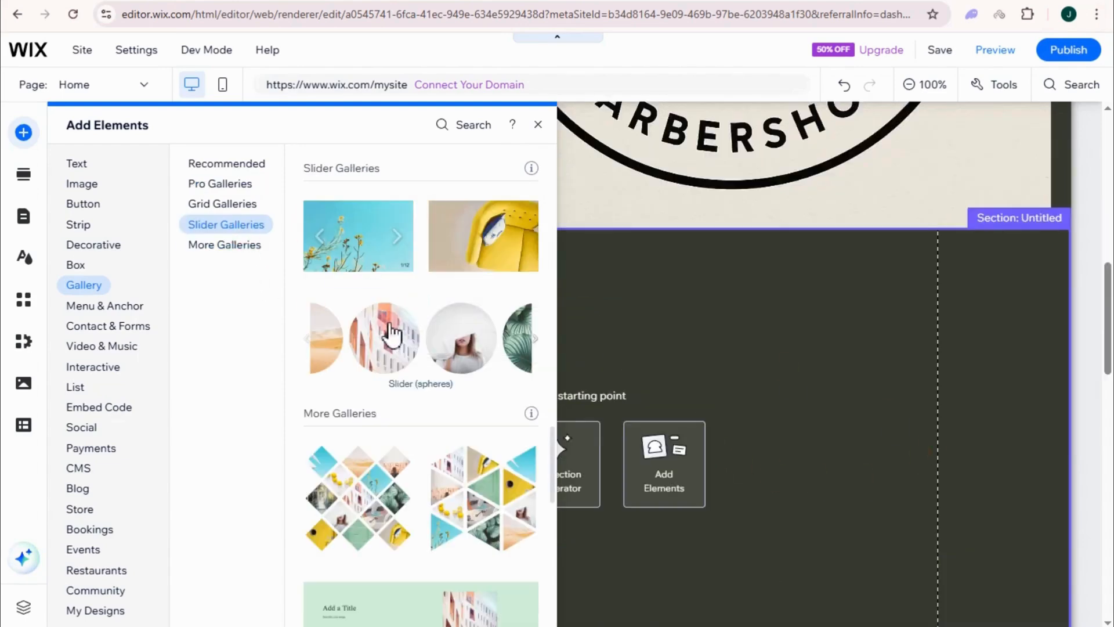
{"action": "left_click", "coordinate": [390, 334]}
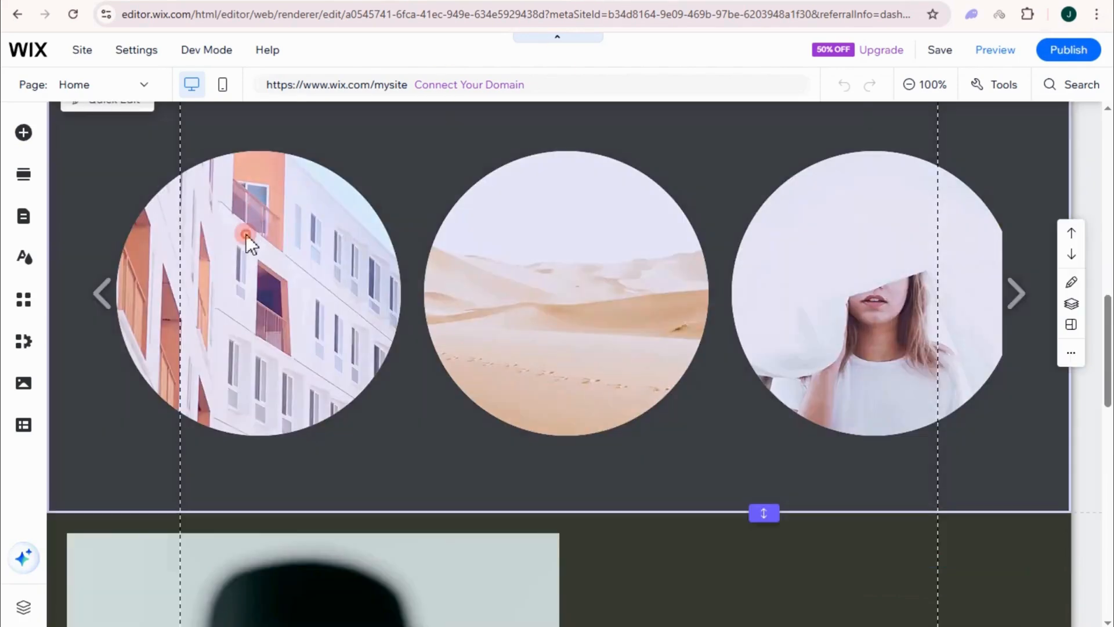
Replace the slider gallery's sample images with two uploaded hairstyling collages, two barber tool photos and a blow-drying photo
{"action": "scroll", "coordinate": [159, 254], "scroll_direction": "up", "scroll_amount": 3}
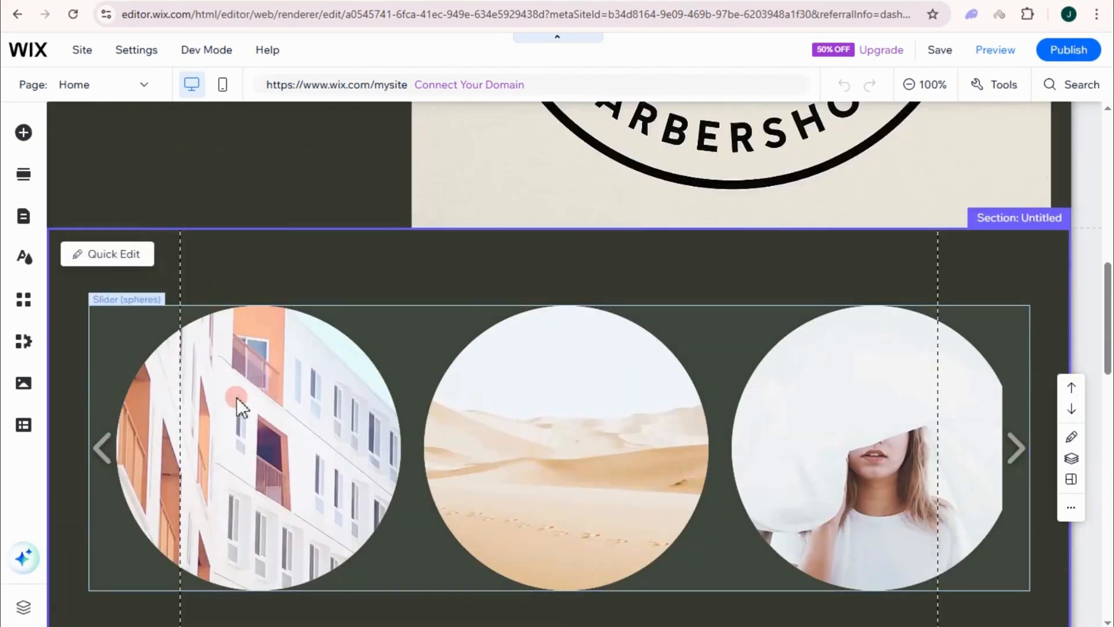
{"action": "left_click", "coordinate": [238, 398]}
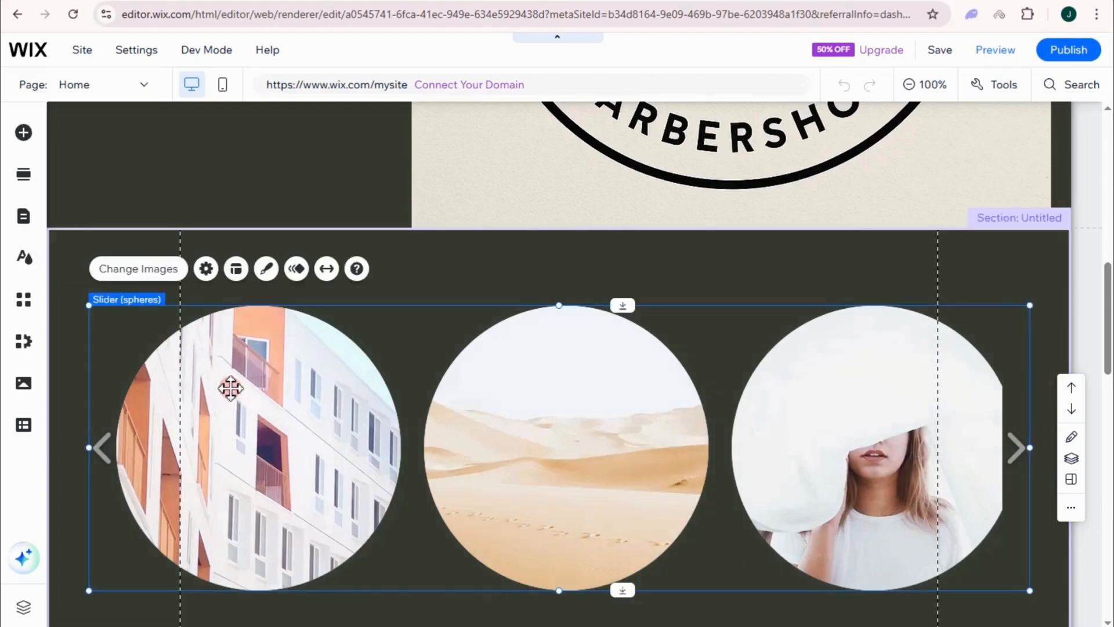
{"action": "left_click", "coordinate": [160, 276]}
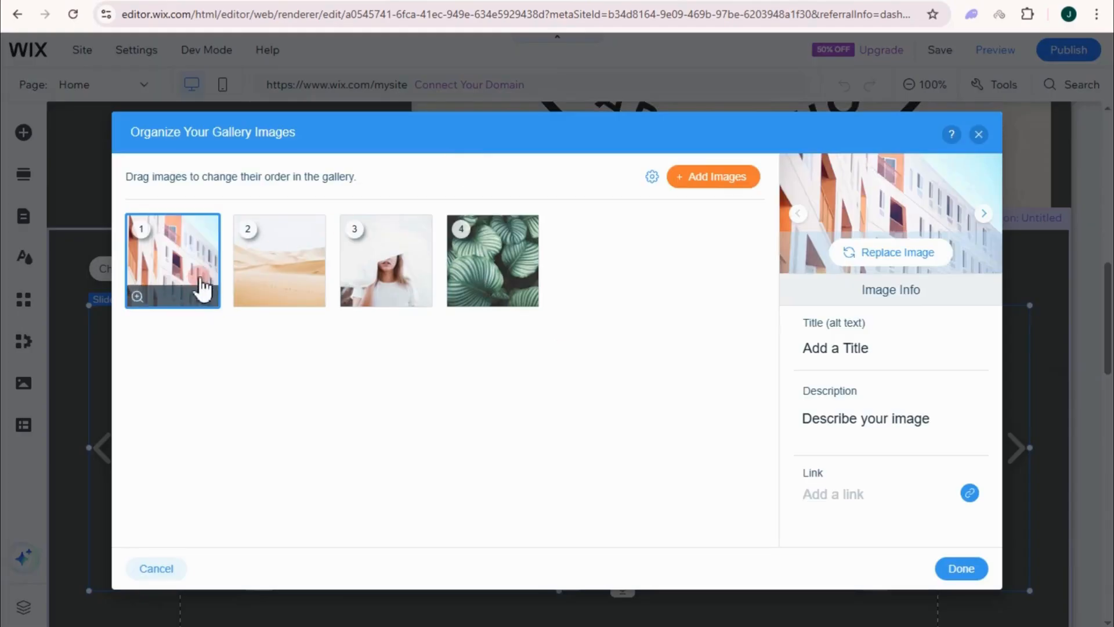
{"action": "left_click", "coordinate": [705, 176]}
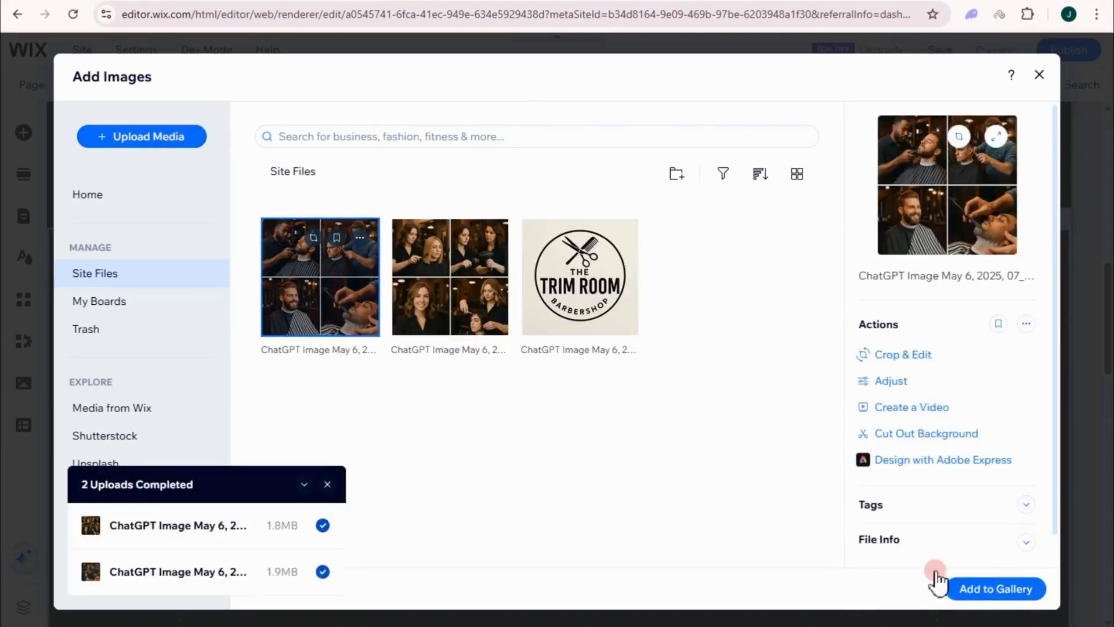
{"action": "left_click", "coordinate": [999, 590]}
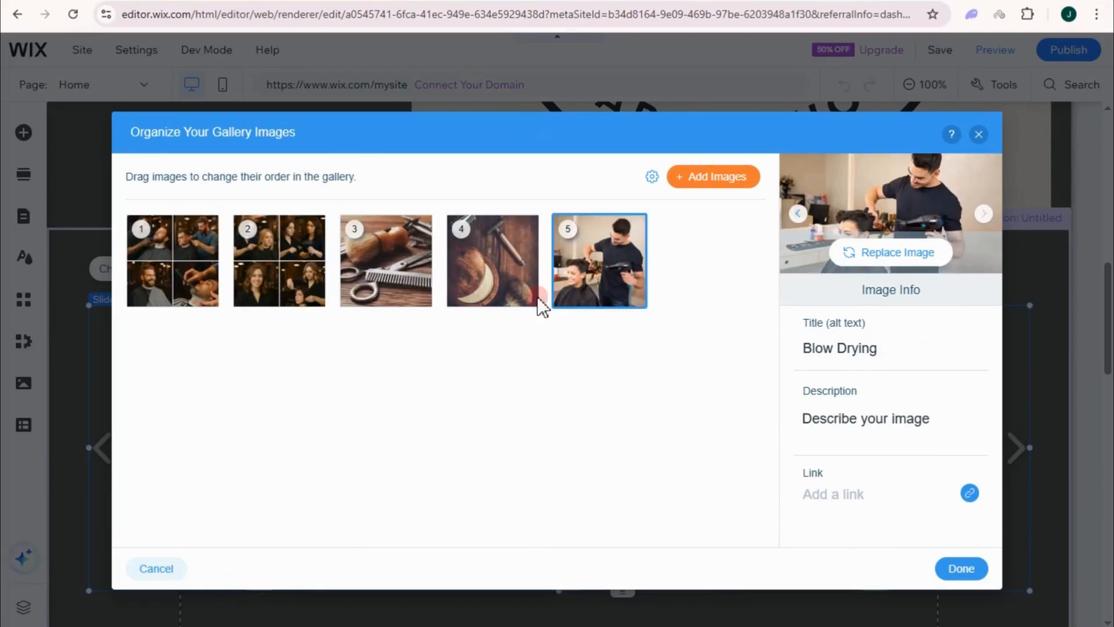
{"action": "left_click", "coordinate": [960, 569]}
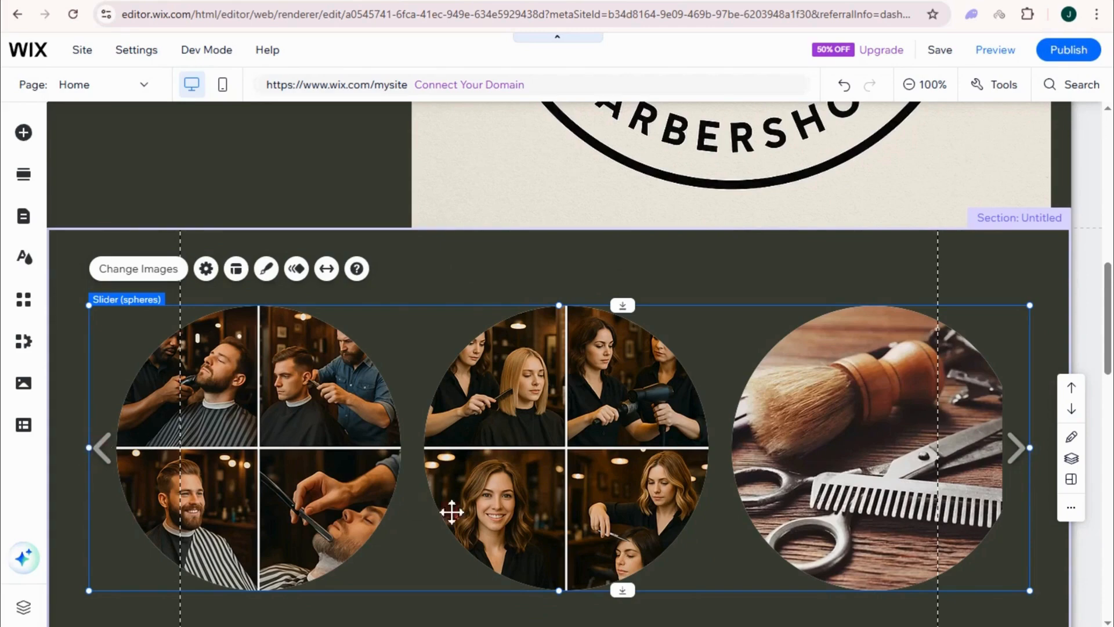
Add the Contact section design with Get in Touch details and a message form between the gallery and the footer
{"action": "scroll", "coordinate": [451, 511], "scroll_direction": "down", "scroll_amount": 4}
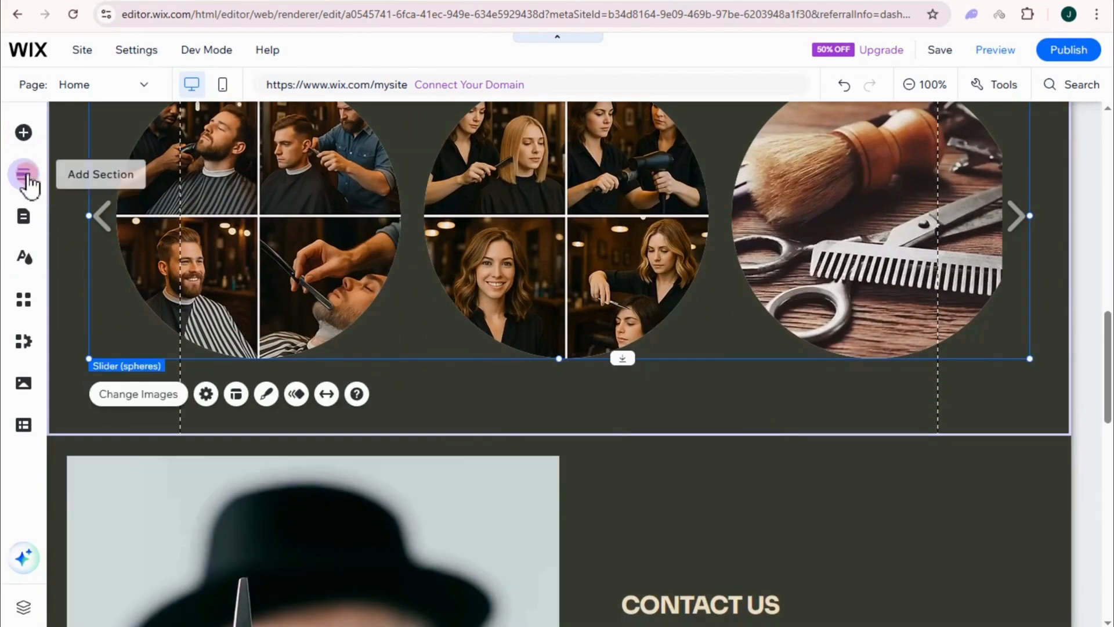
{"action": "left_click", "coordinate": [25, 175]}
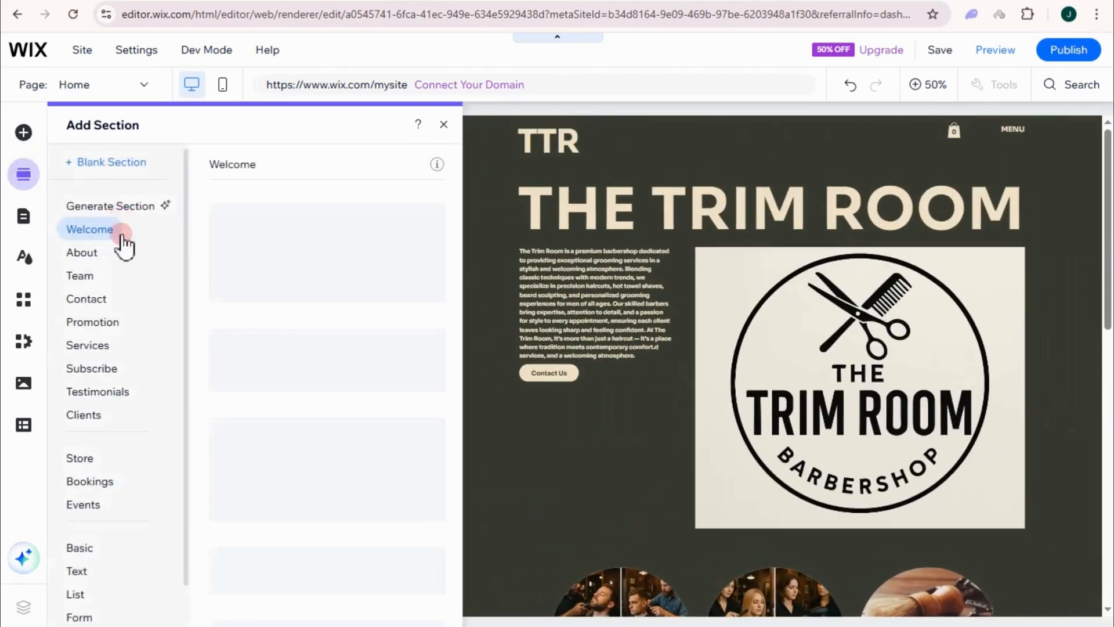
{"action": "left_click", "coordinate": [102, 299]}
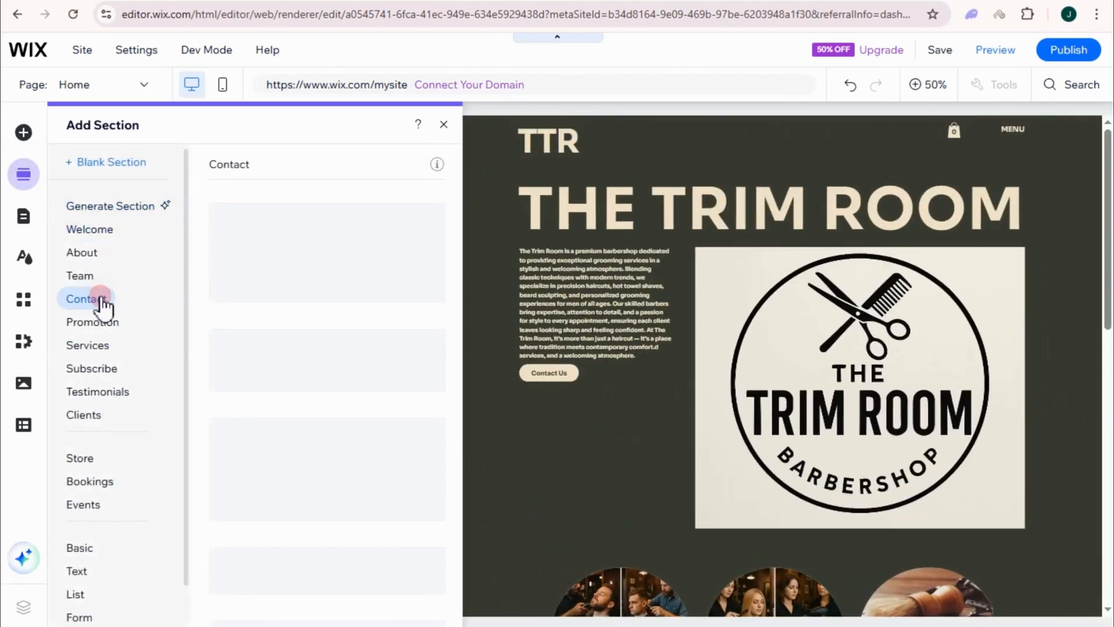
{"action": "scroll", "coordinate": [370, 507], "scroll_direction": "down", "scroll_amount": 2}
{"action": "scroll", "coordinate": [353, 413], "scroll_direction": "up", "scroll_amount": 2}
{"action": "scroll", "coordinate": [352, 418], "scroll_direction": "down", "scroll_amount": 2}
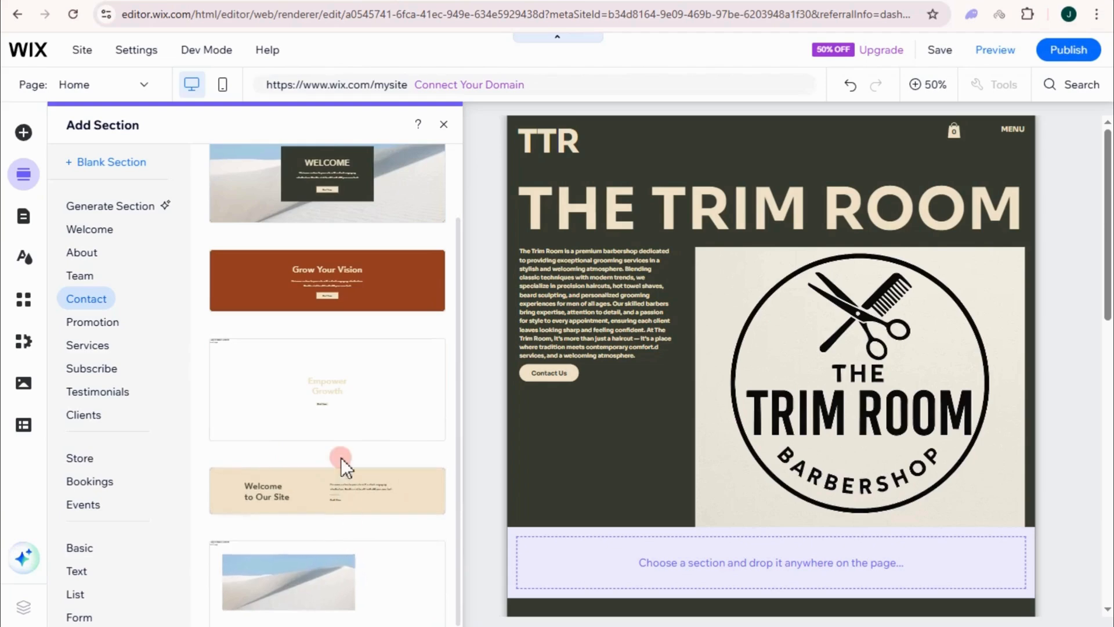
{"action": "scroll", "coordinate": [348, 464], "scroll_direction": "up", "scroll_amount": 2}
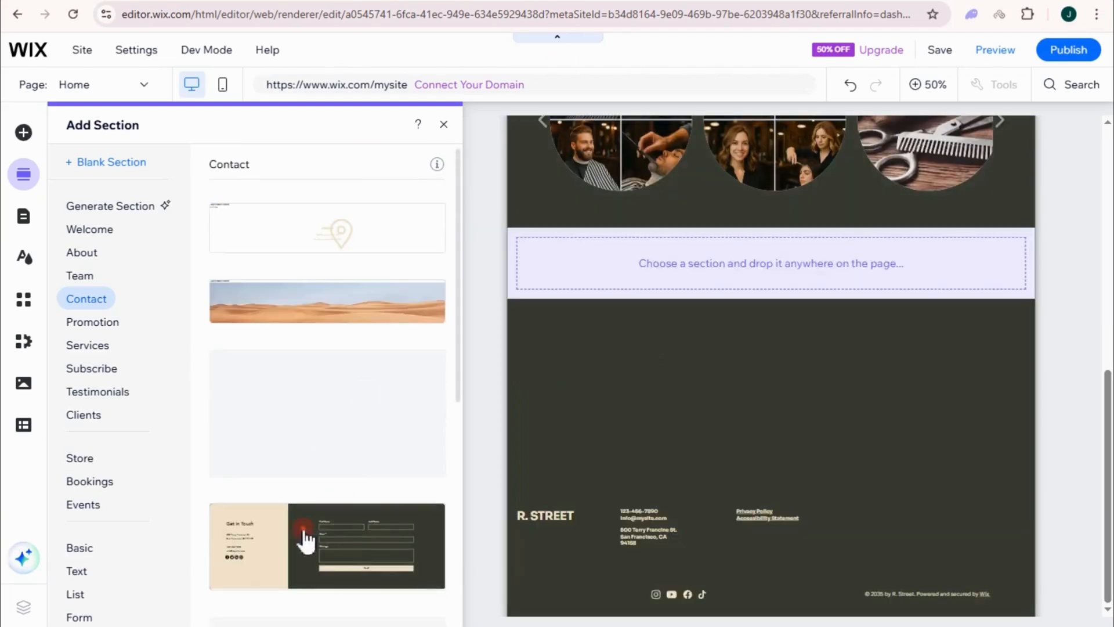
{"action": "left_click_drag", "start_coordinate": [300, 532], "coordinate": [705, 347]}
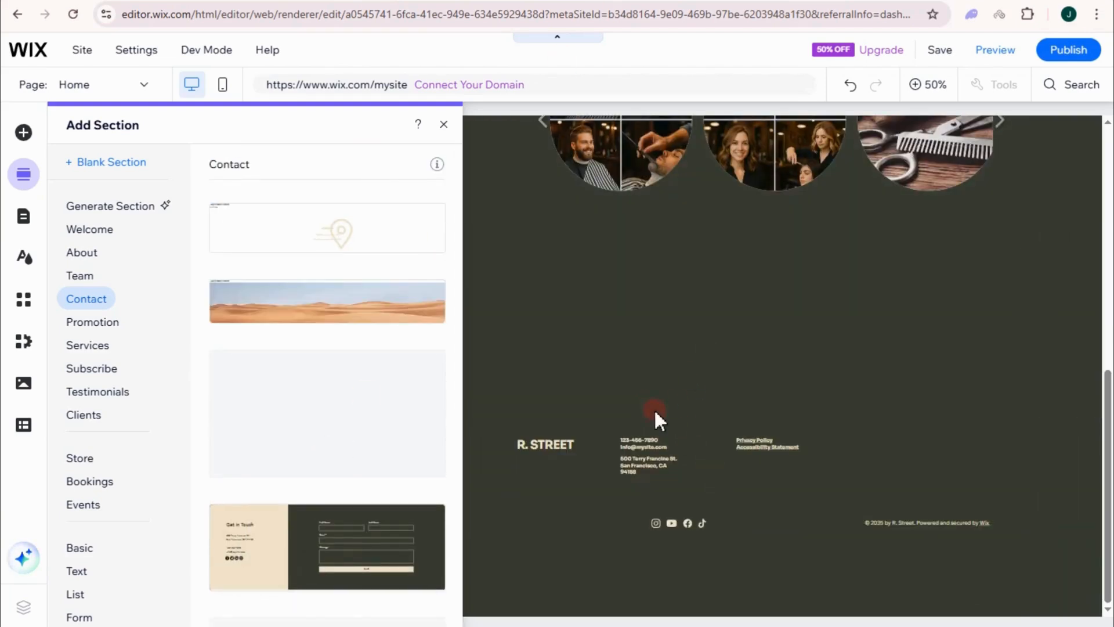
{"action": "left_click", "coordinate": [653, 384]}
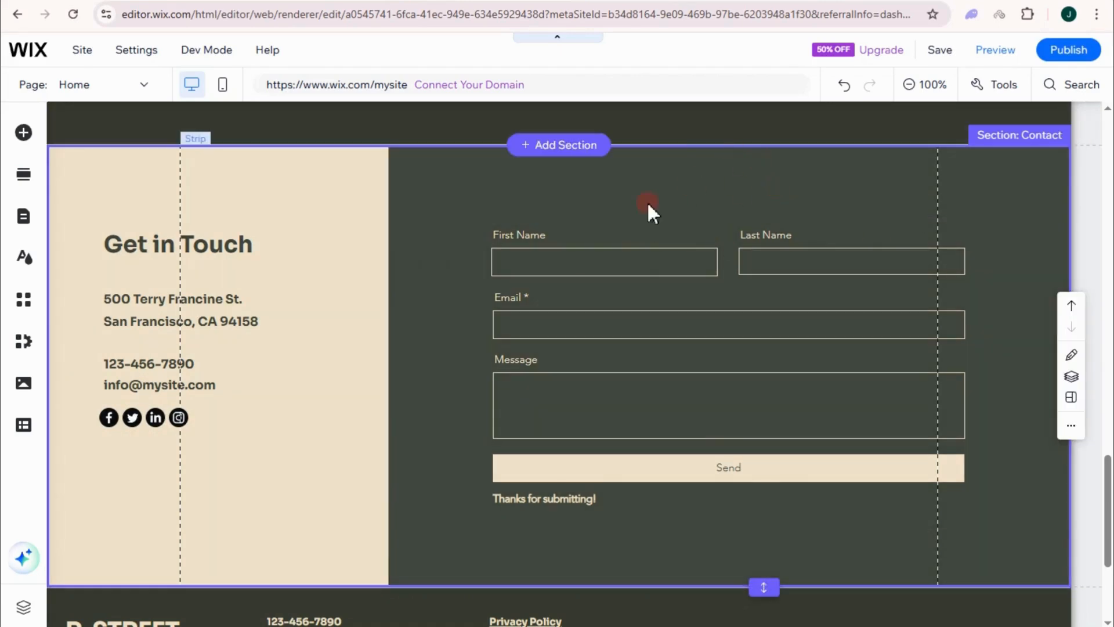
{"action": "left_click", "coordinate": [611, 263]}
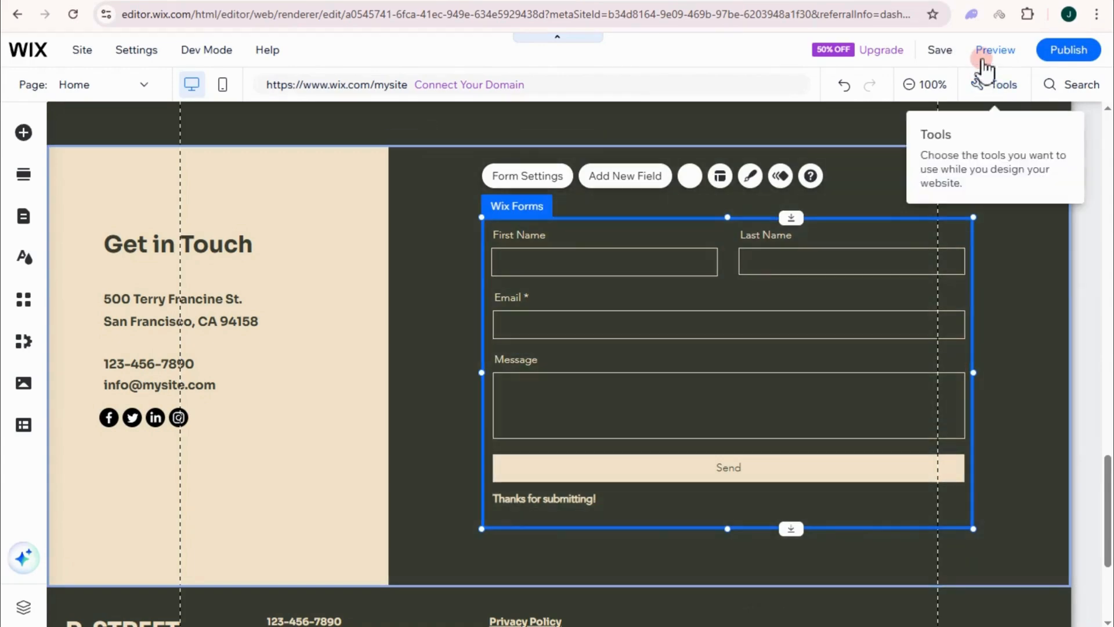
Preview the site and look through the whole Home page, from the header down to the contact form
{"action": "left_click", "coordinate": [984, 52]}
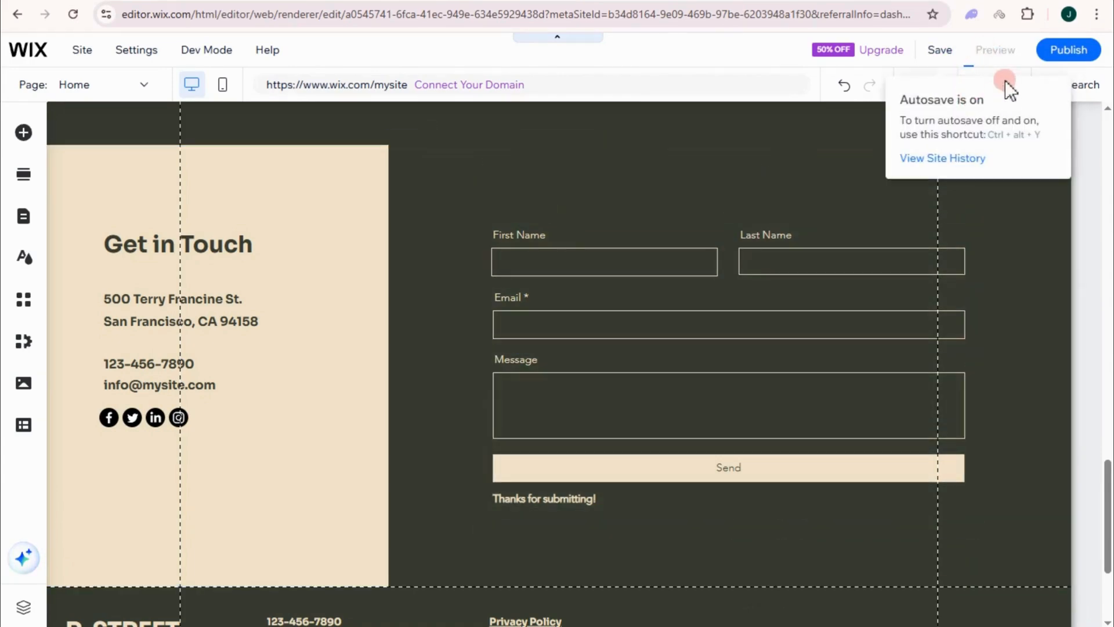
{"action": "scroll", "coordinate": [708, 268], "scroll_direction": "up", "scroll_amount": 20}
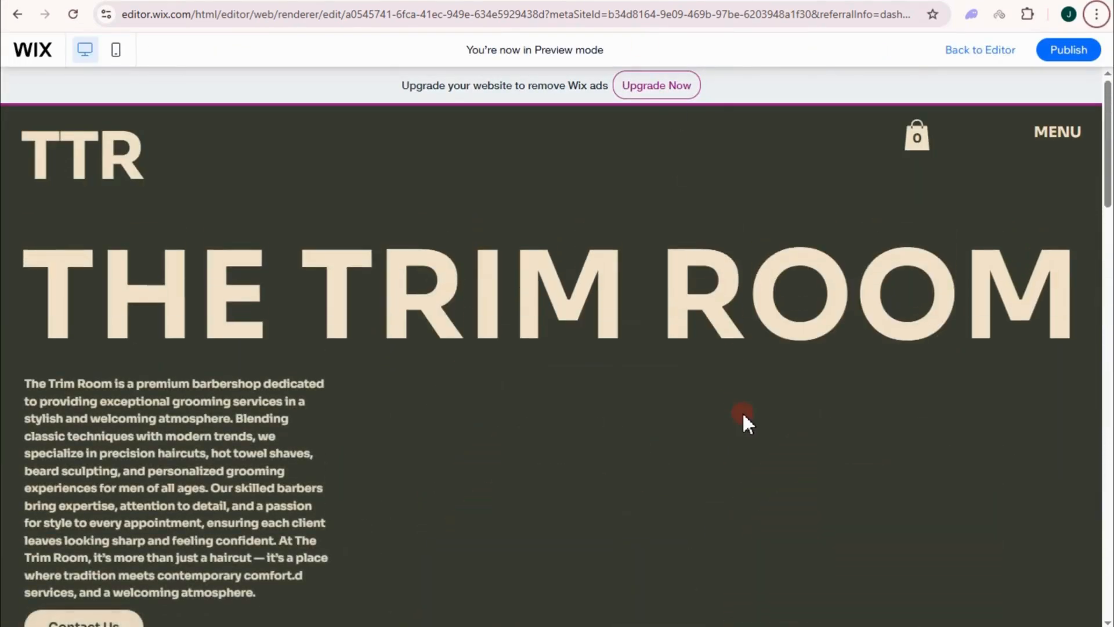
{"action": "scroll", "coordinate": [991, 123], "scroll_direction": "down", "scroll_amount": 1}
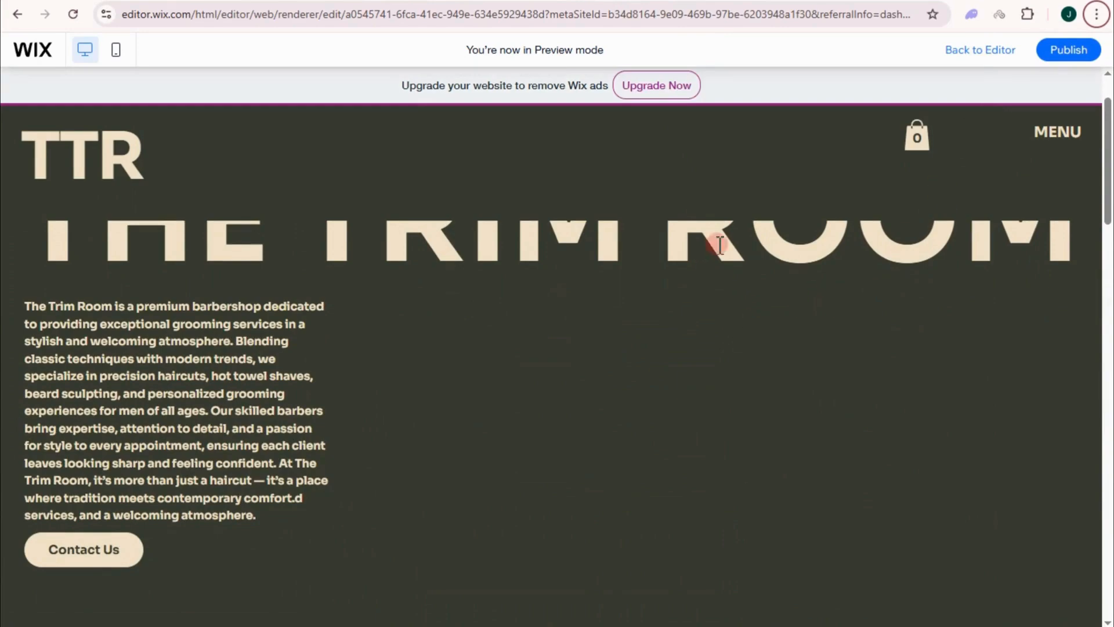
{"action": "scroll", "coordinate": [586, 408], "scroll_direction": "down", "scroll_amount": 2}
{"action": "scroll", "coordinate": [707, 483], "scroll_direction": "down", "scroll_amount": 6}
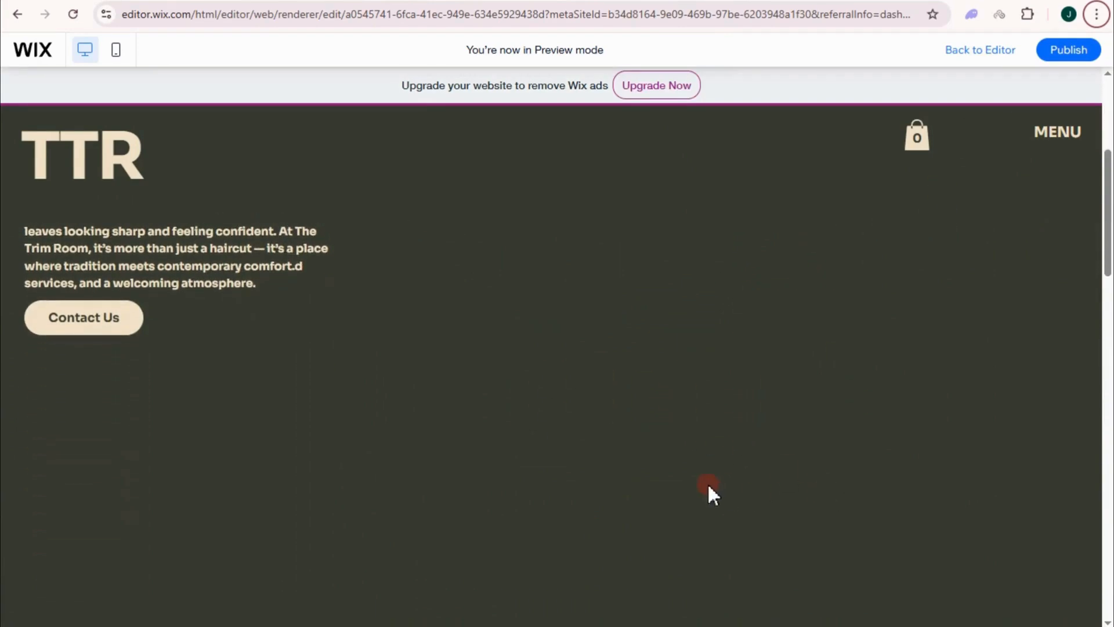
{"action": "scroll", "coordinate": [718, 485], "scroll_direction": "down", "scroll_amount": 10}
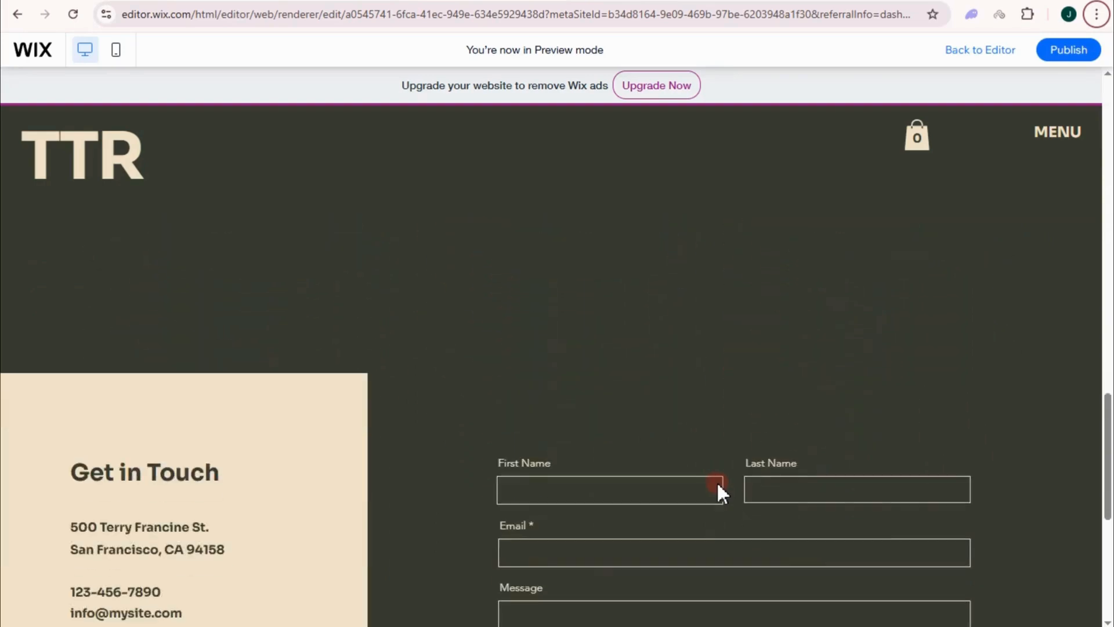
{"action": "scroll", "coordinate": [851, 511], "scroll_direction": "up", "scroll_amount": 20}
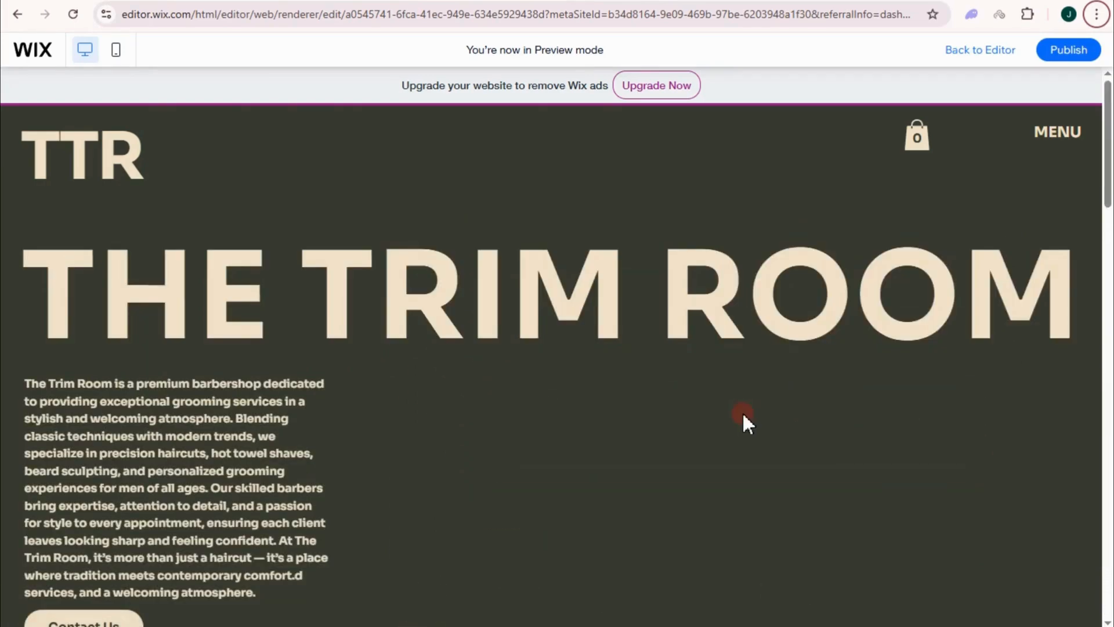
{"action": "scroll", "coordinate": [916, 251], "scroll_direction": "down", "scroll_amount": 1}
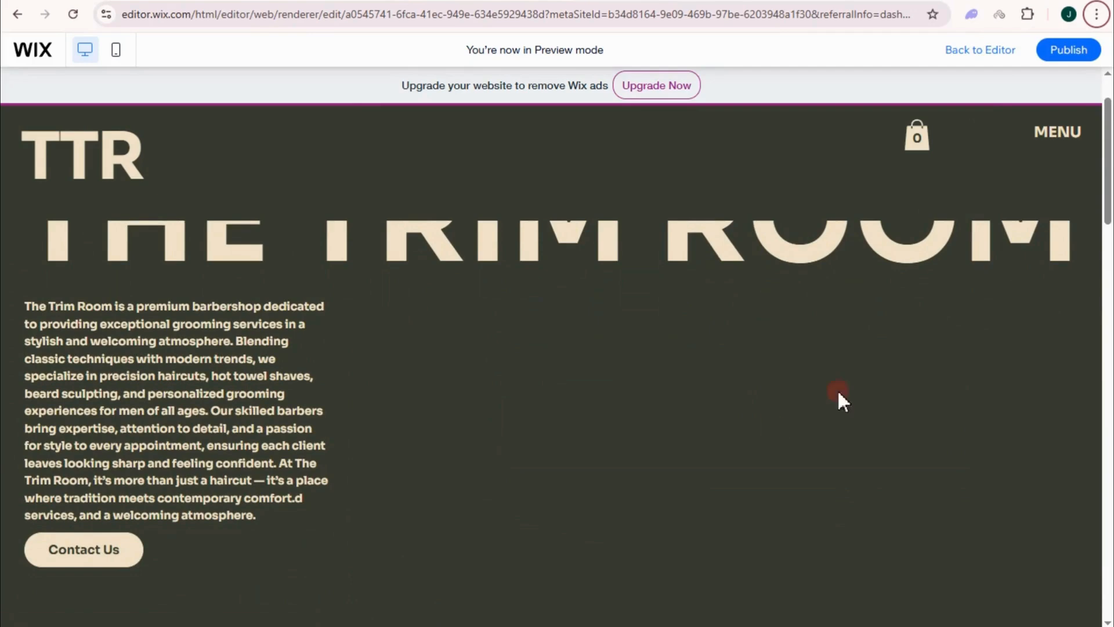
{"action": "scroll", "coordinate": [743, 427], "scroll_direction": "down", "scroll_amount": 5}
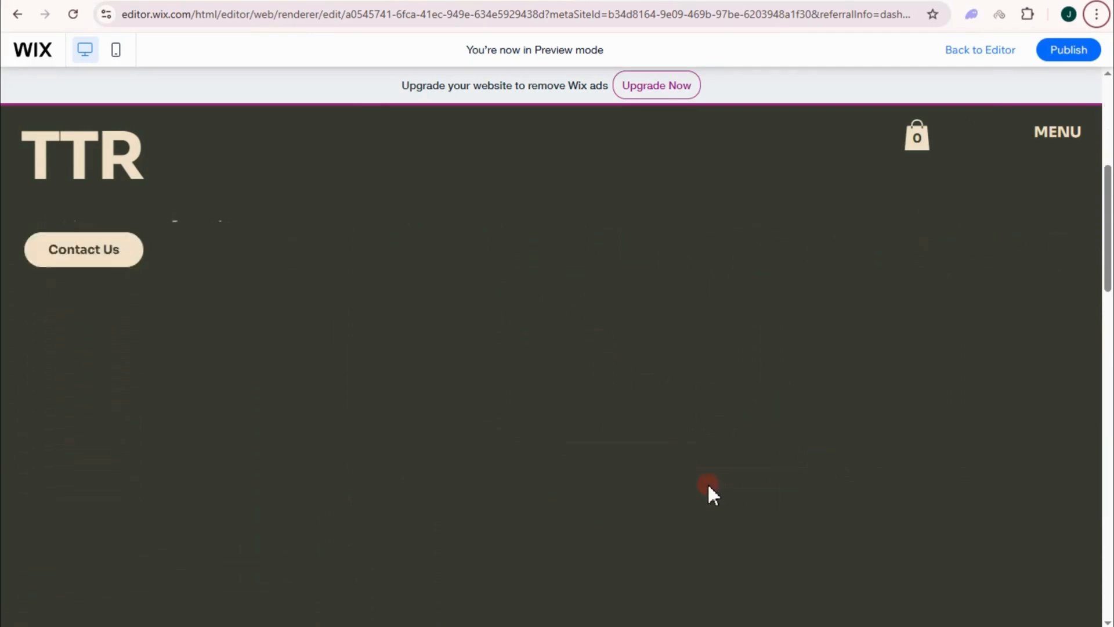